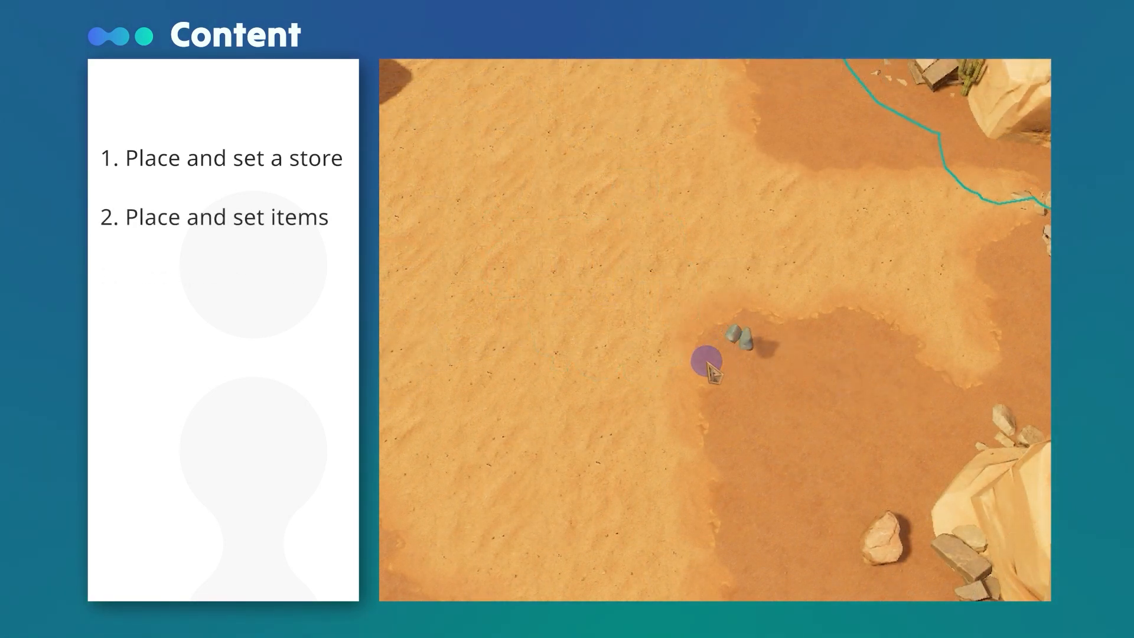
pyautogui.click(746, 338)
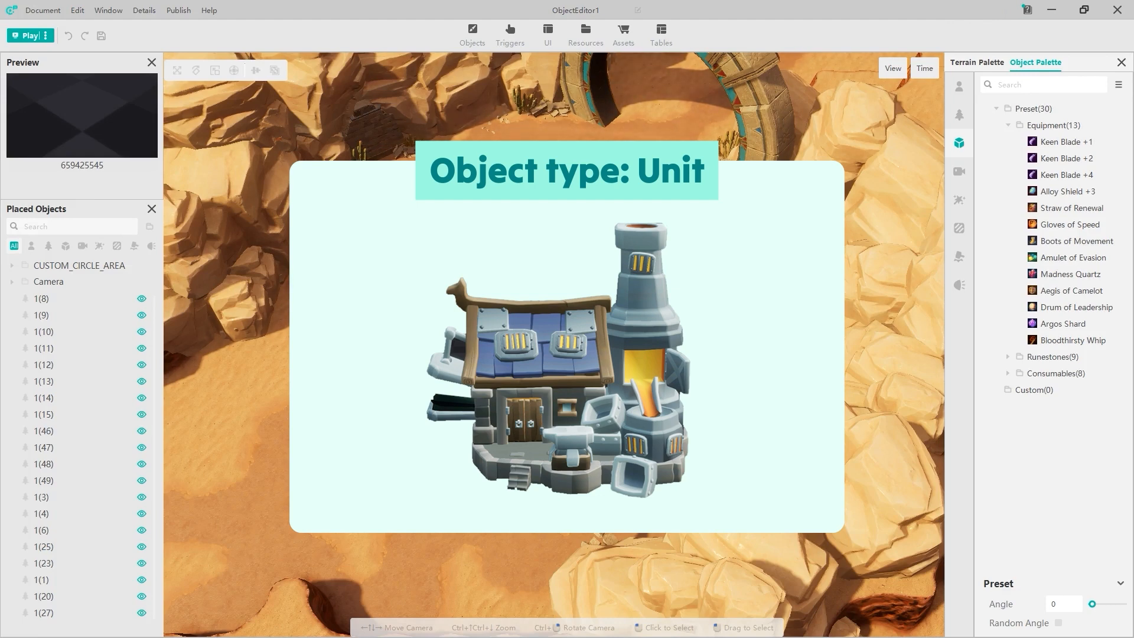
# - Start a new Building unit in the Object Editor, named "Store" with the description "This is a store."
pyautogui.click(473, 33)
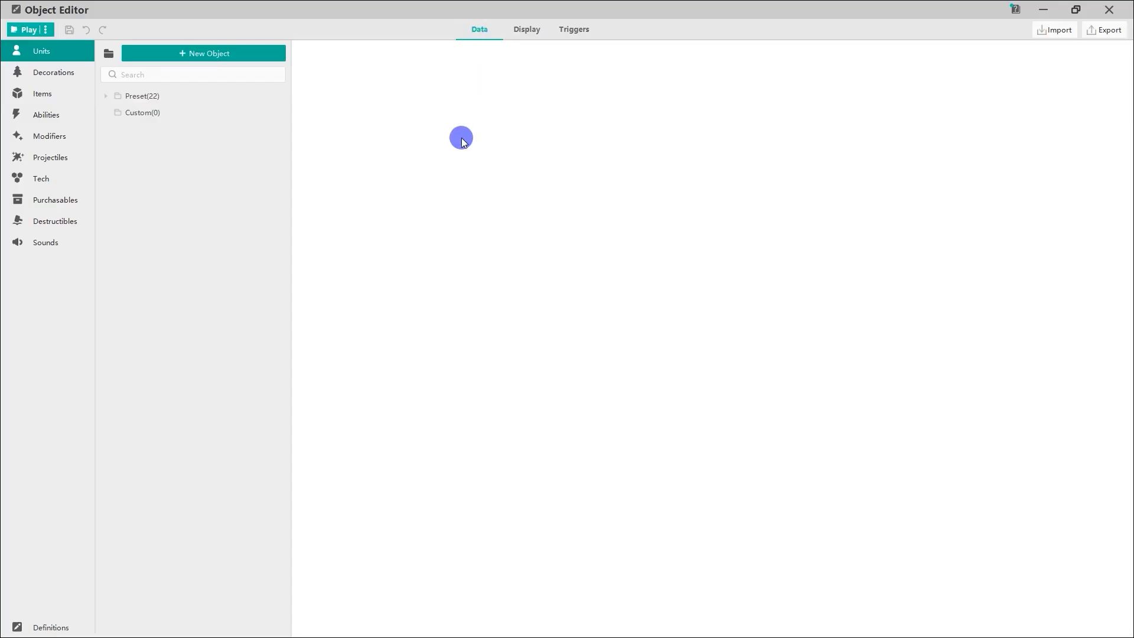
pyautogui.click(278, 55)
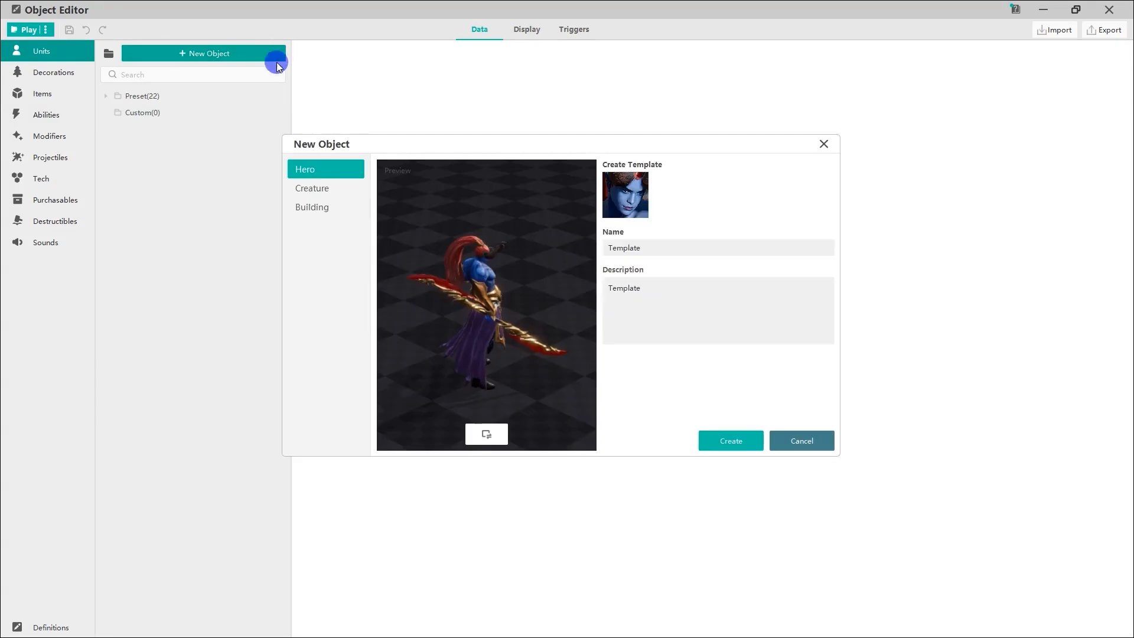
pyautogui.click(314, 207)
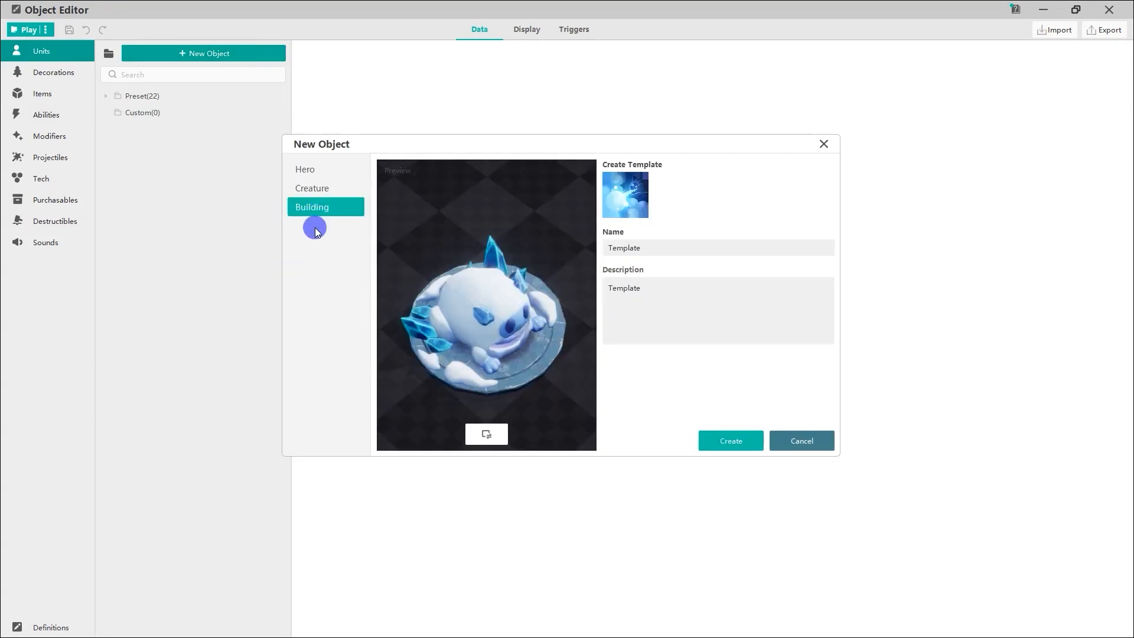
pyautogui.click(657, 247)
pyautogui.doubleClick(658, 247)
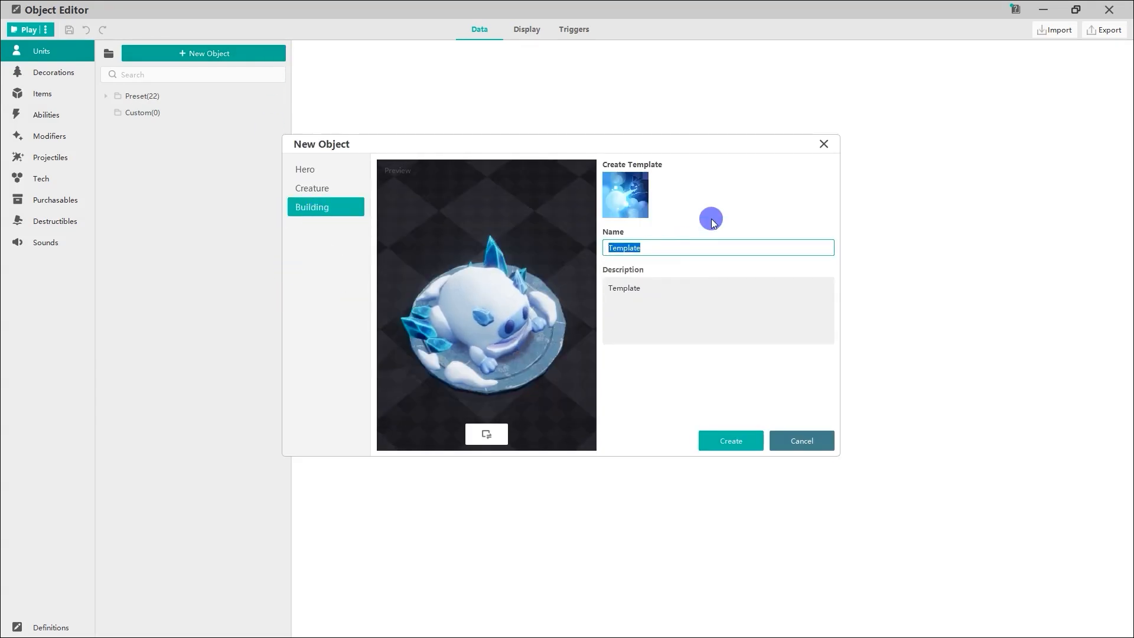
pyautogui.write('Store')
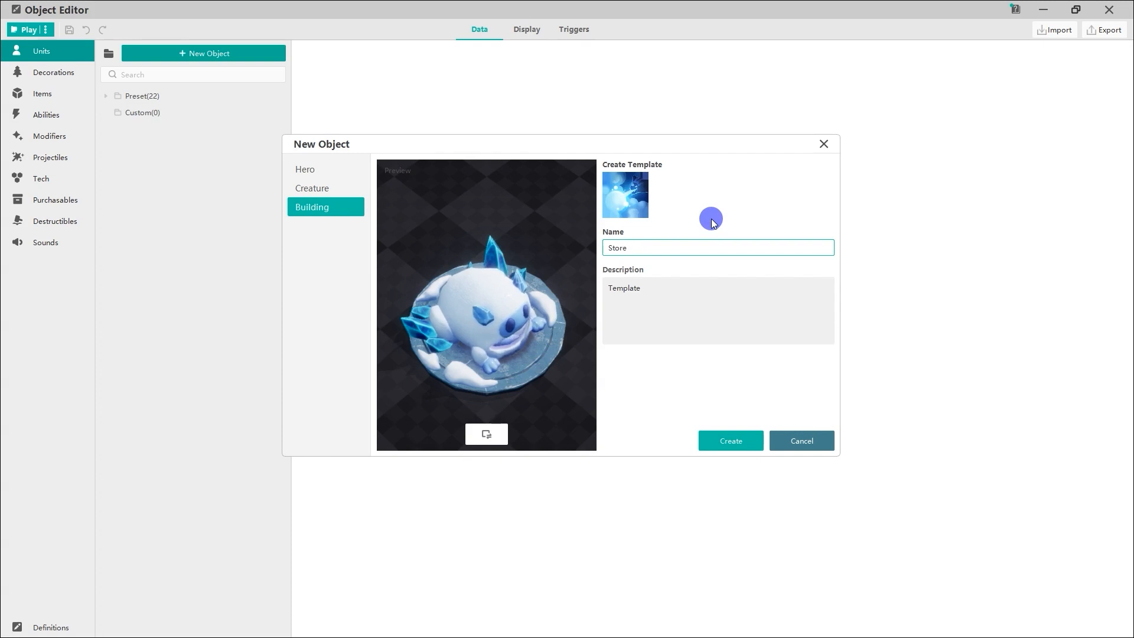
pyautogui.doubleClick(608, 288)
pyautogui.write('This')
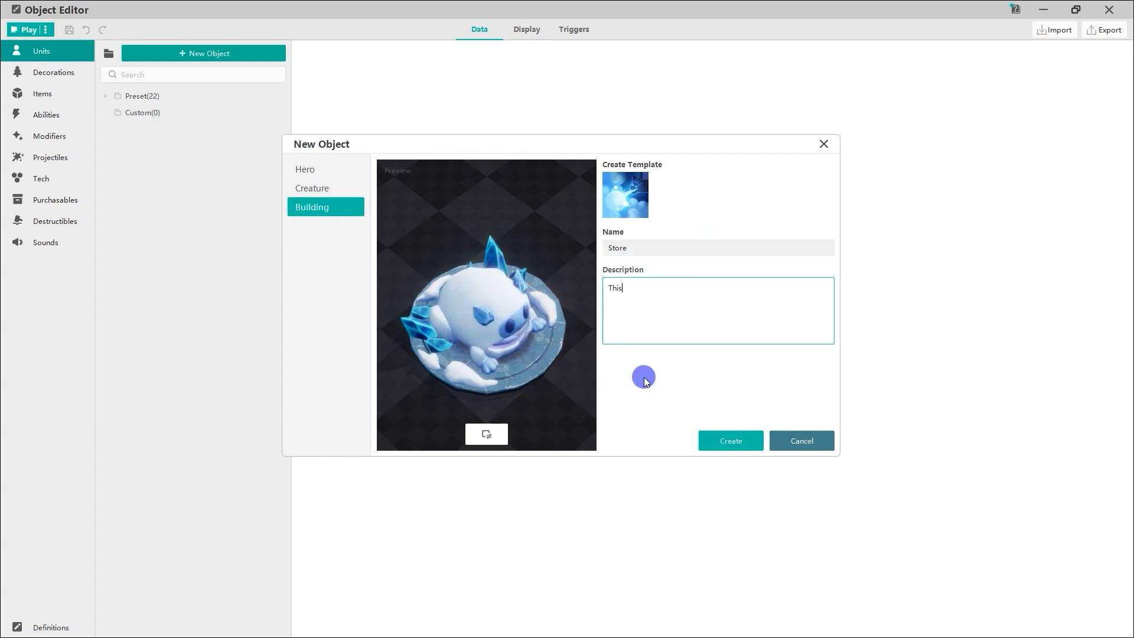
pyautogui.write(' is a store.')
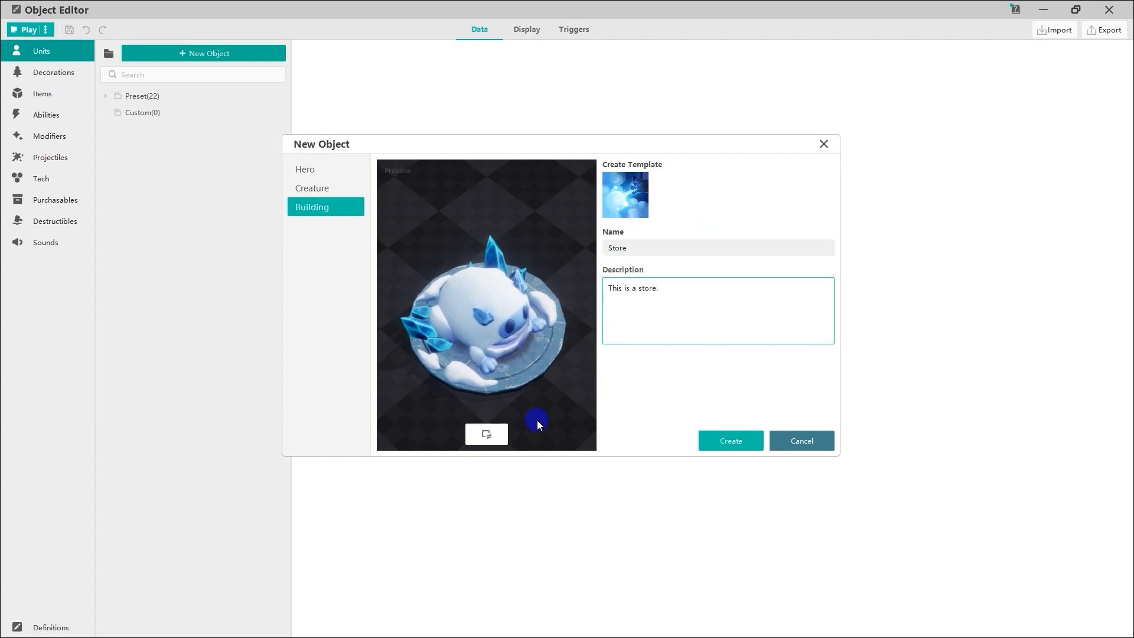
# - Assign the blue-roofed Workshop model with the furnace chimney, from the downloaded Buildings models, to the new unit
pyautogui.click(488, 434)
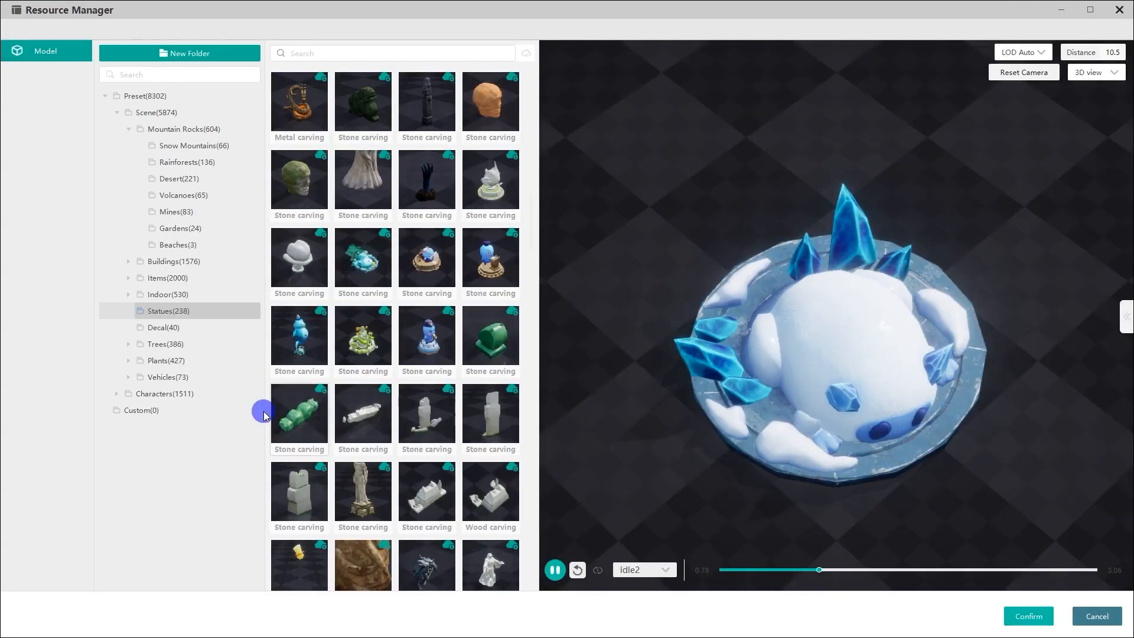
pyautogui.click(225, 265)
pyautogui.click(526, 54)
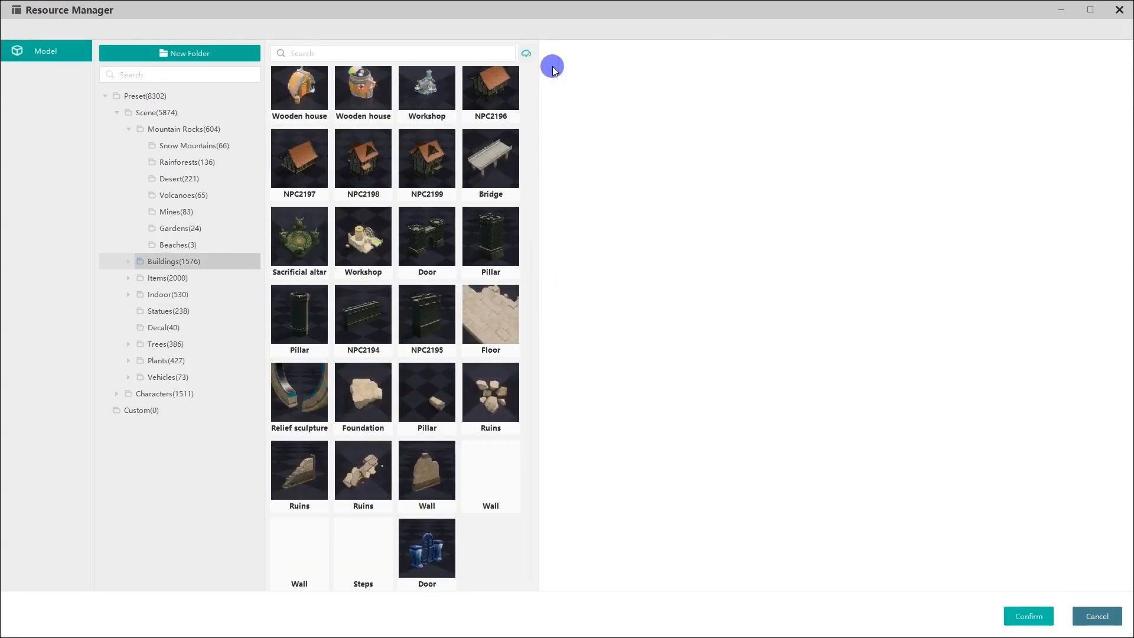
pyautogui.scroll(2, 501, 255)
pyautogui.click(429, 195)
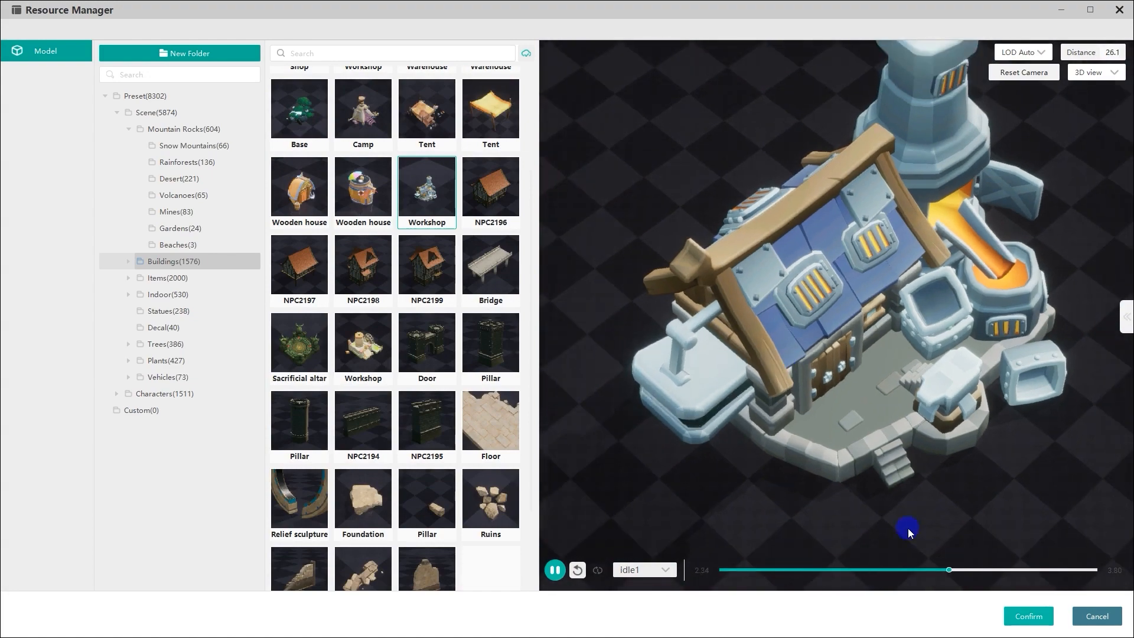
pyautogui.click(1015, 614)
# - Set the unit's icon to the Mr.bag avatar from the downloaded Avatars and create the Store object
pyautogui.click(631, 196)
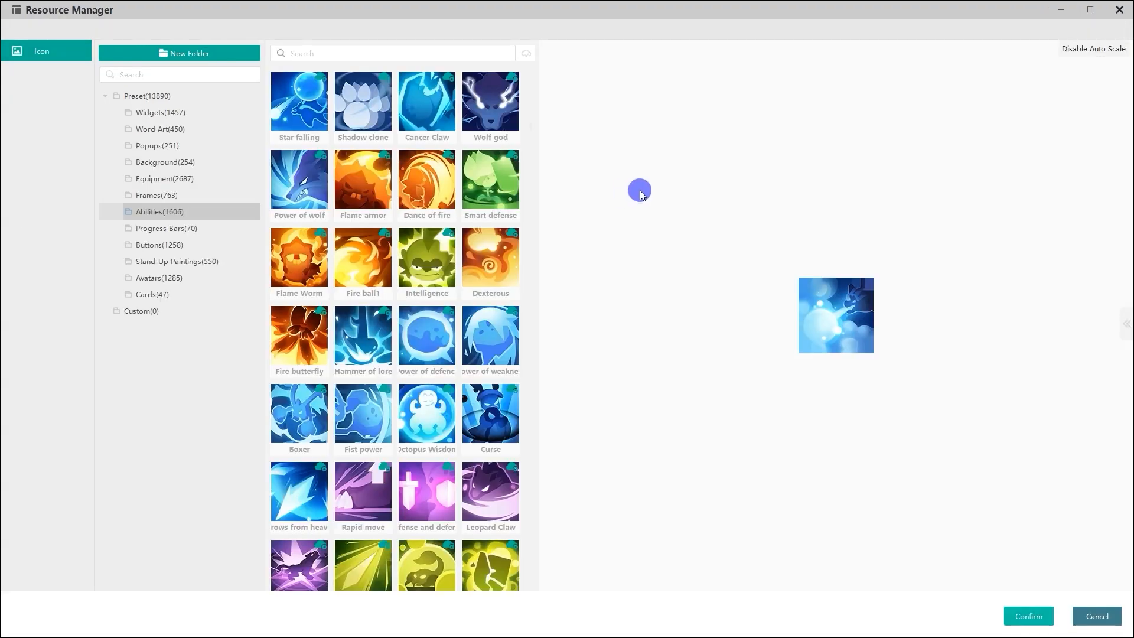
pyautogui.click(210, 278)
pyautogui.click(526, 55)
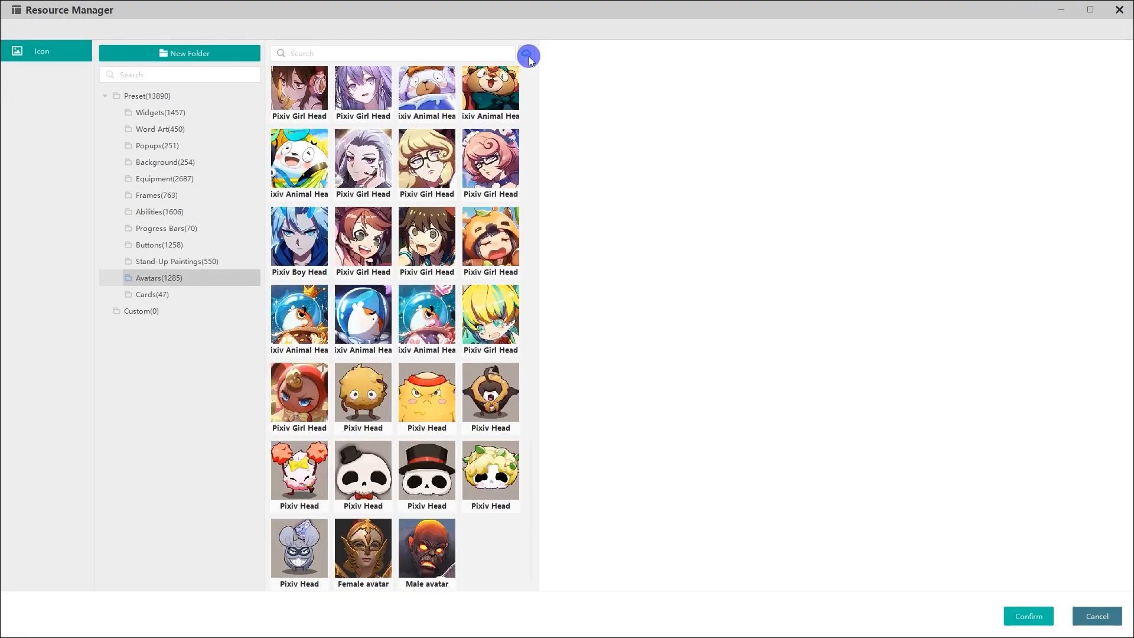
pyautogui.scroll(10, 531, 485)
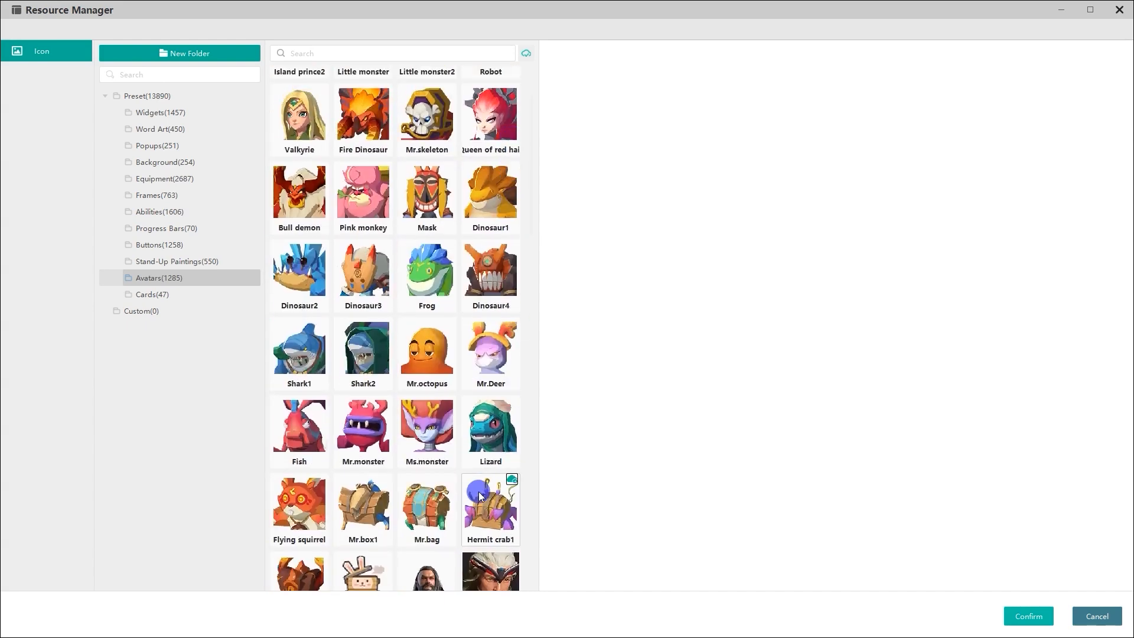
pyautogui.click(440, 502)
pyautogui.click(1026, 614)
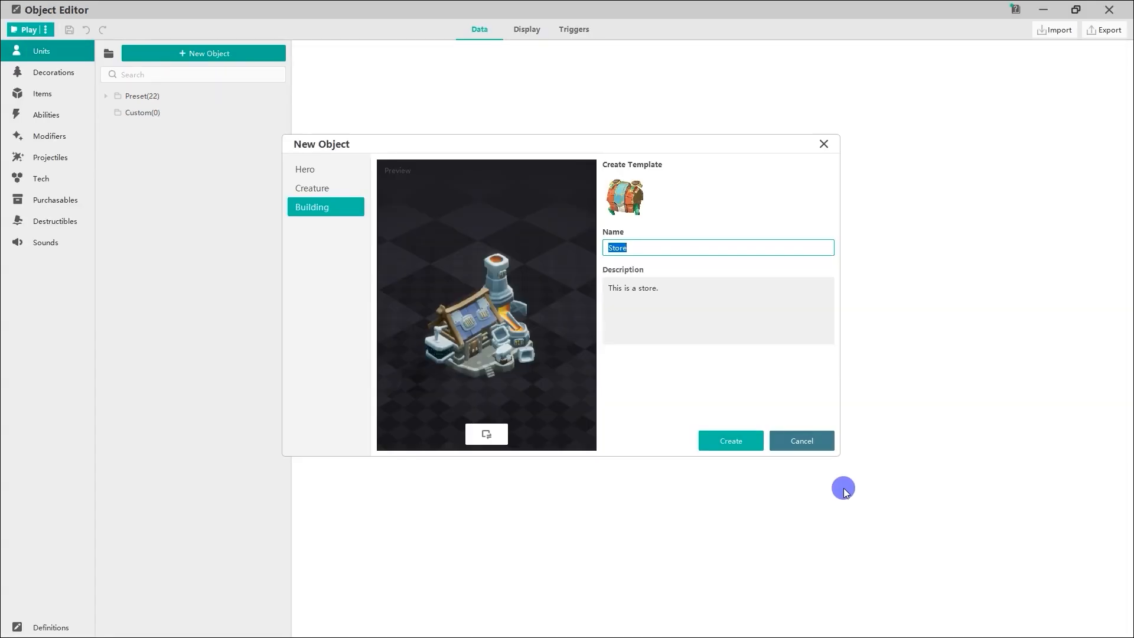
pyautogui.click(753, 444)
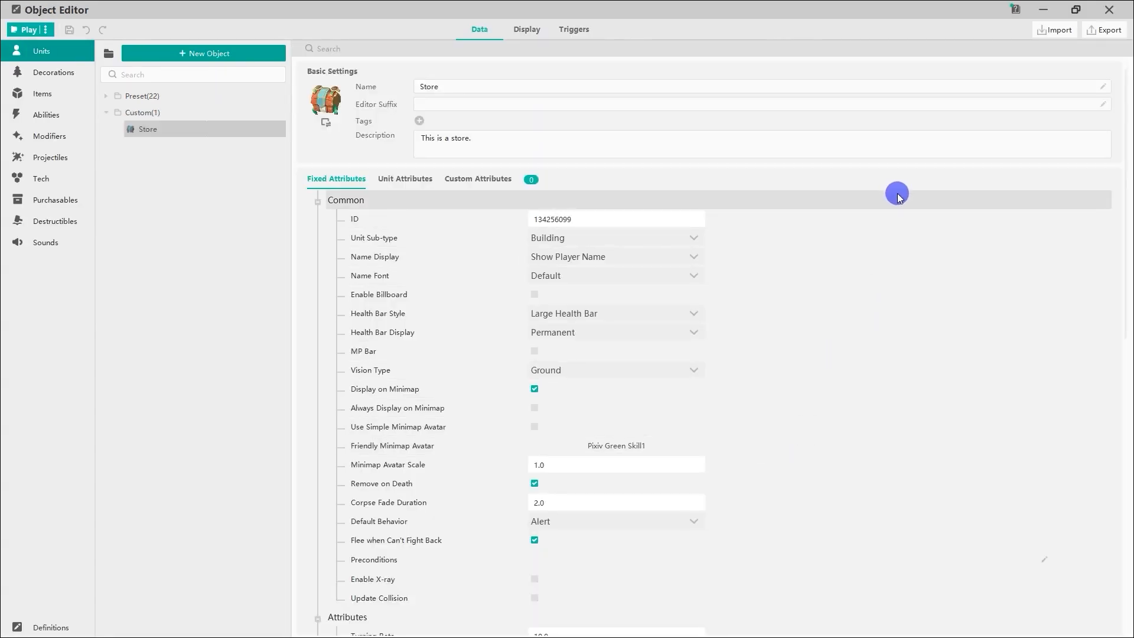
# - Return to the map and place the custom Store unit for Player 1 on the sand beside the western rocks
pyautogui.click(1109, 10)
pyautogui.click(959, 86)
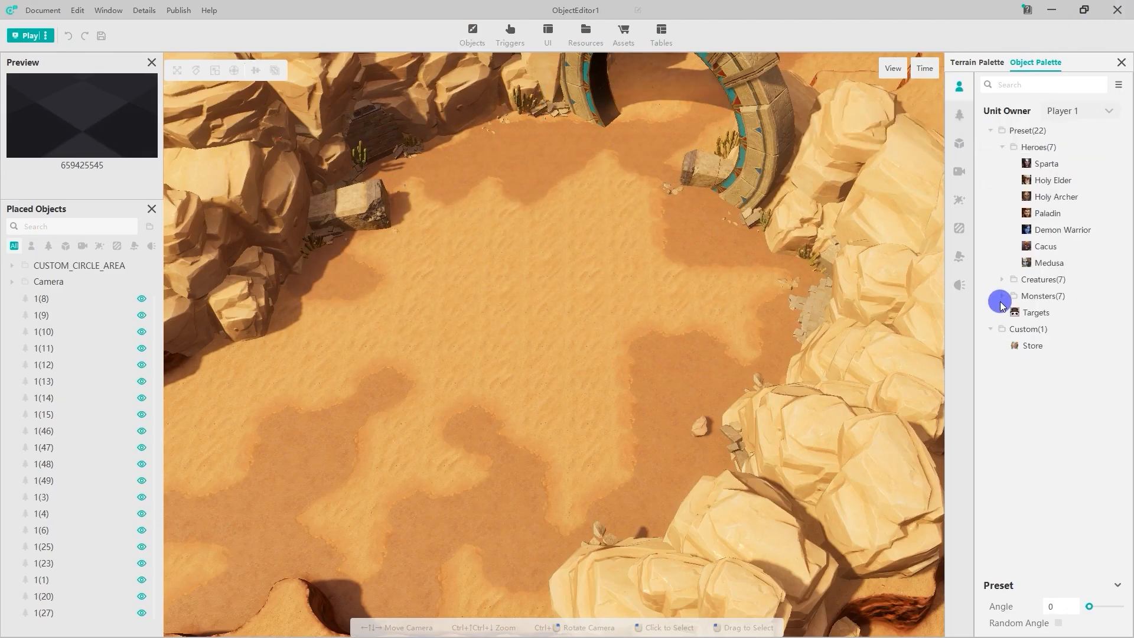
pyautogui.click(1033, 346)
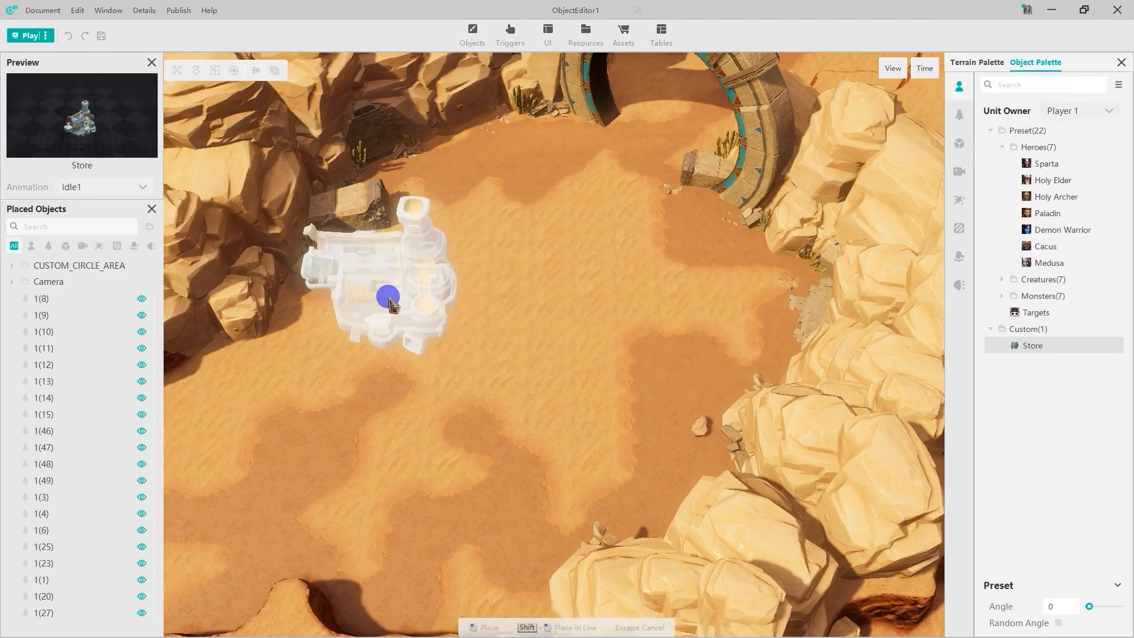
pyautogui.click(361, 295)
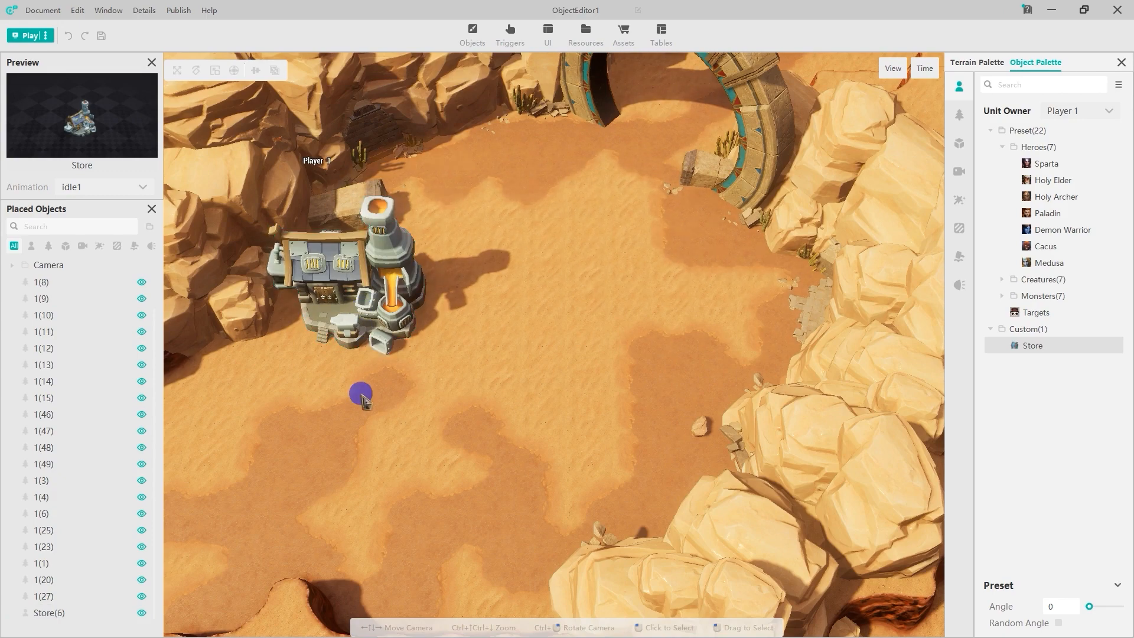
# - Scale the placed store uniformly to about 1.16
pyautogui.click(367, 338)
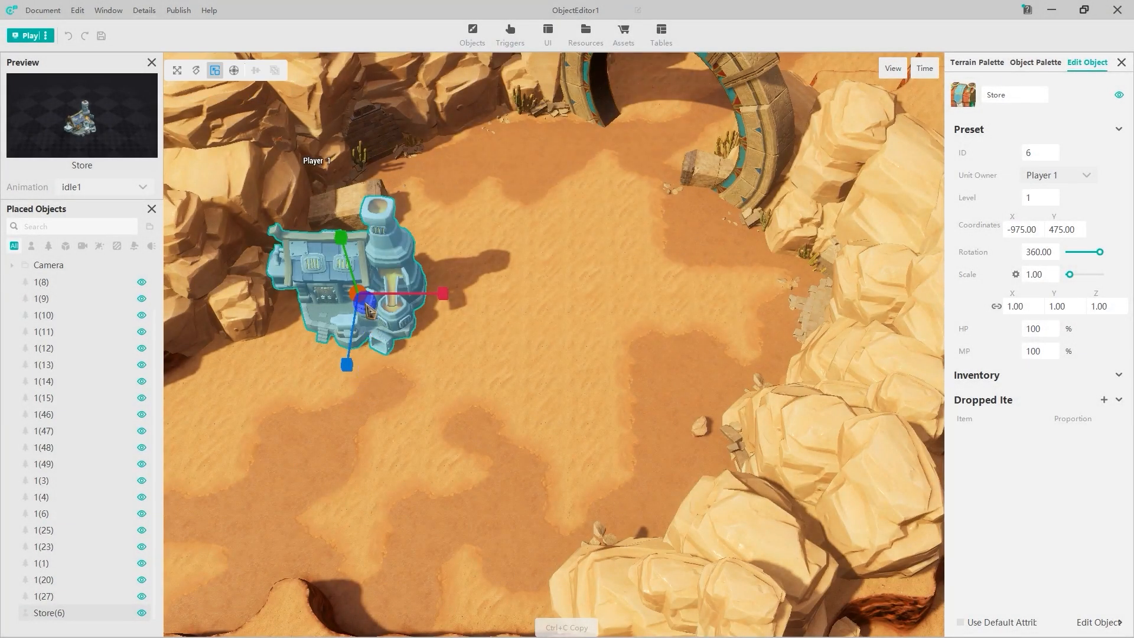
pyautogui.moveTo(367, 309); pyautogui.dragTo(379, 393)
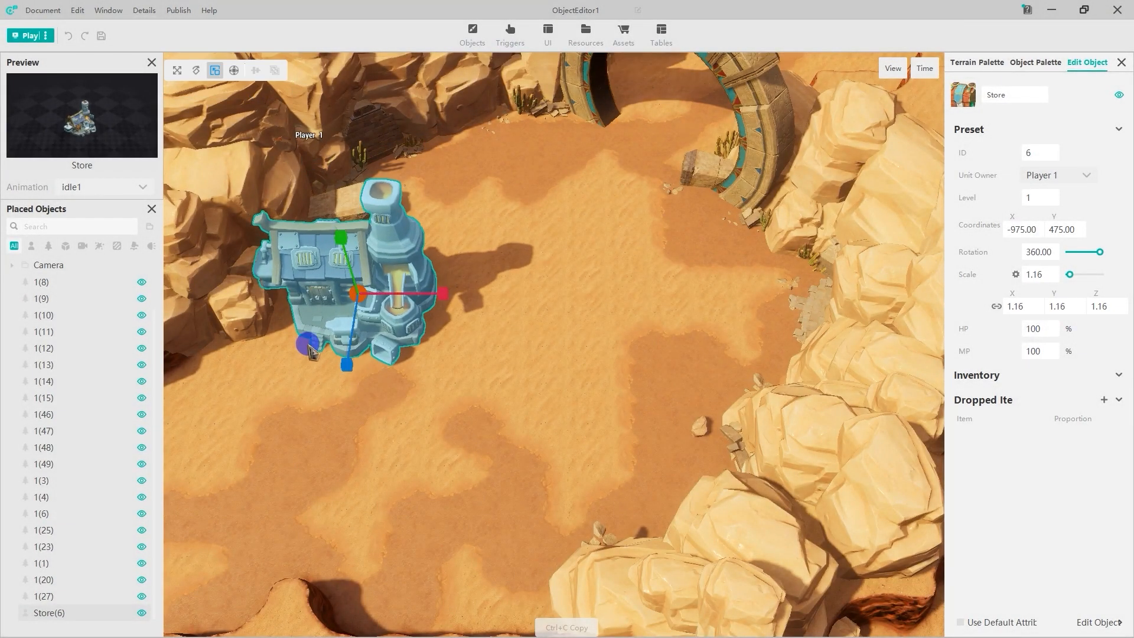
# - Move the store to about X -1025, Y 425 and rotate it to about 56 degrees
pyautogui.click(177, 70)
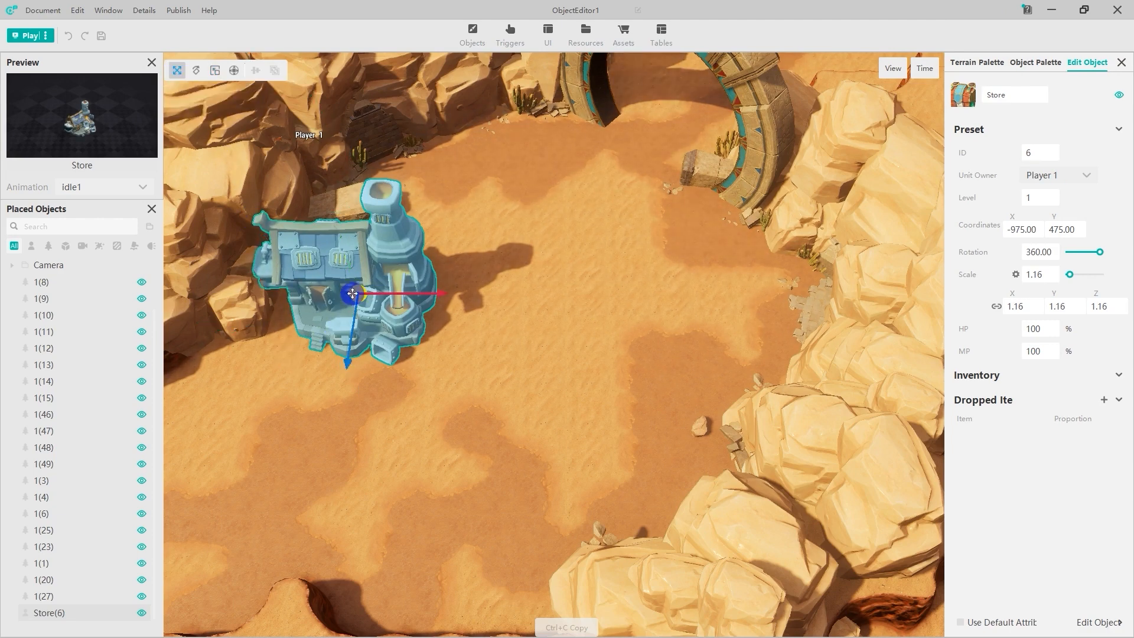
pyautogui.moveTo(353, 293); pyautogui.dragTo(438, 339)
pyautogui.click(197, 70)
pyautogui.click(441, 374)
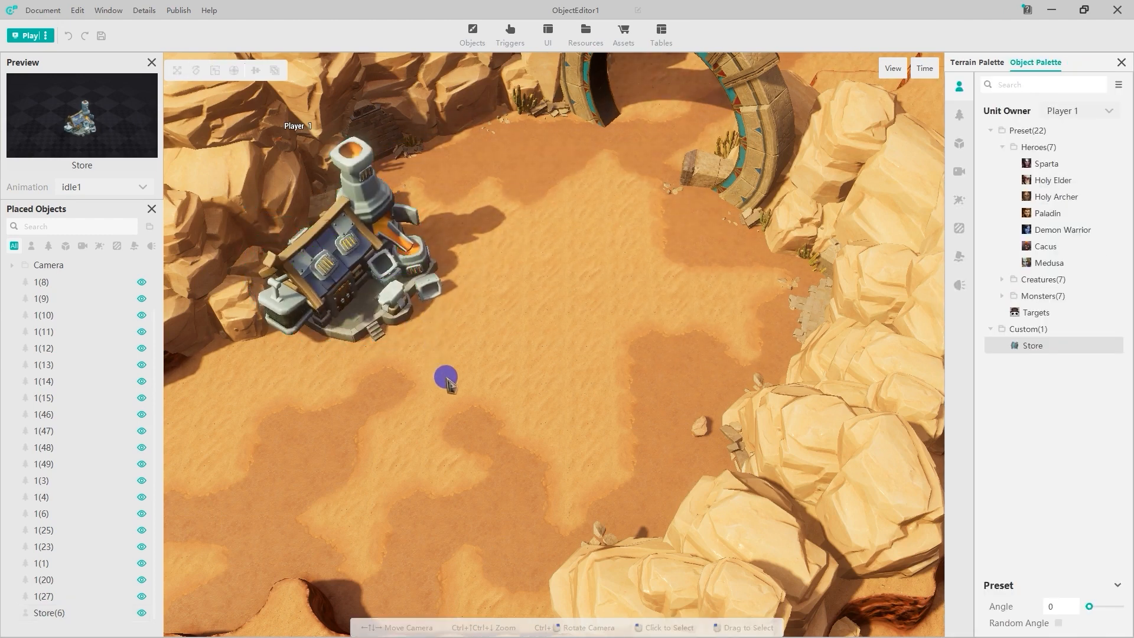
# - Open the placed store's object data and set Name Display to No Display and Health Bar Style to No Health Bar
pyautogui.click(411, 304)
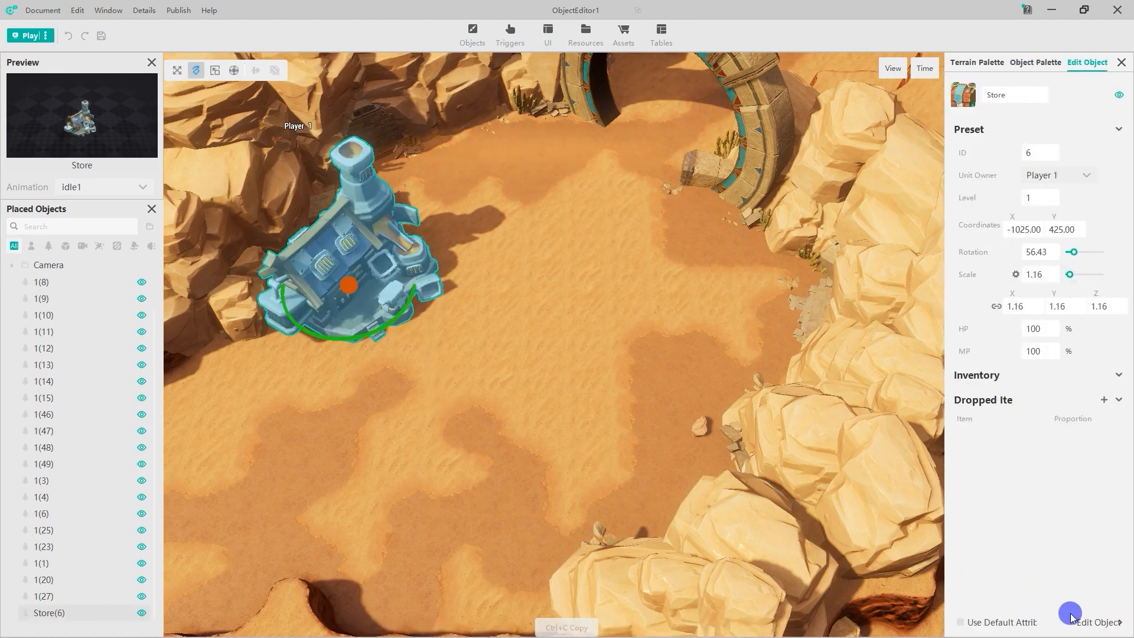
pyautogui.click(1095, 626)
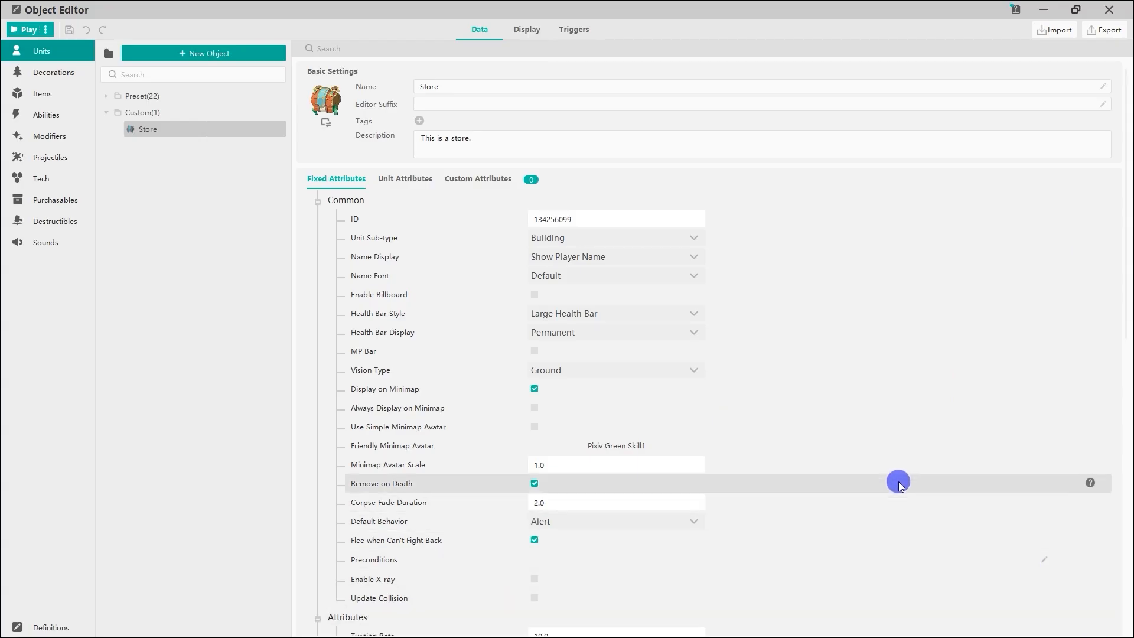
pyautogui.click(693, 259)
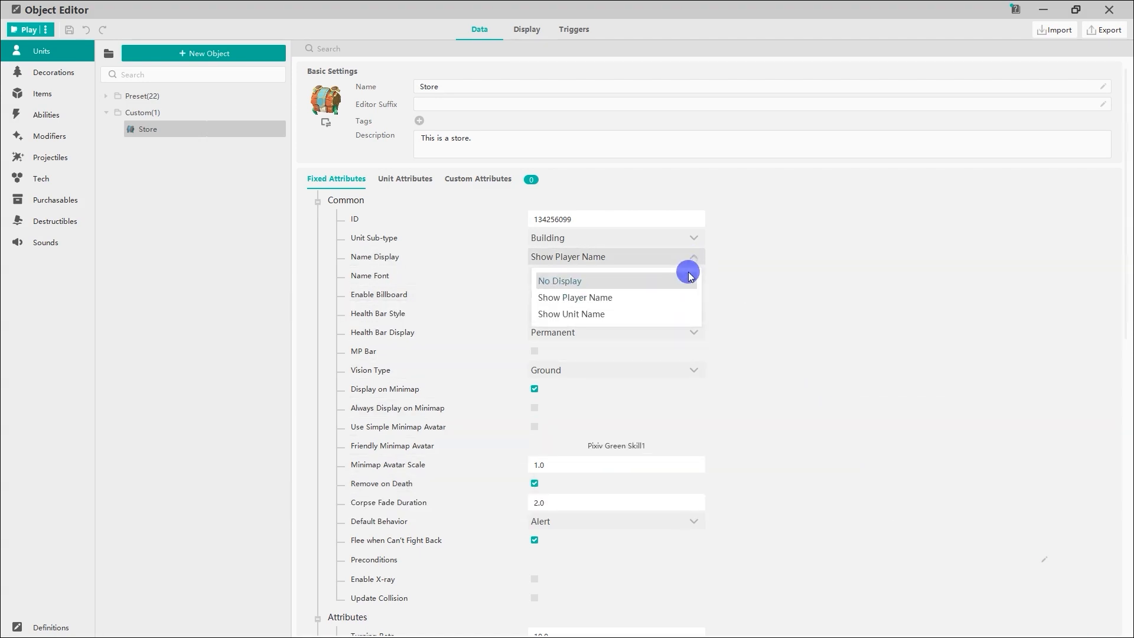
pyautogui.click(688, 281)
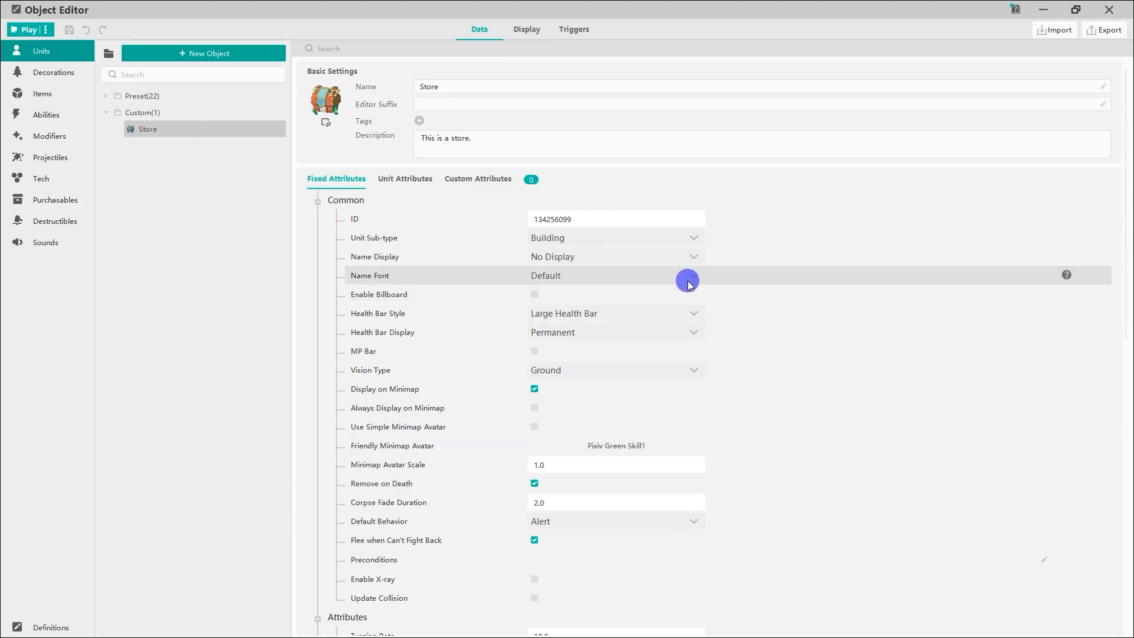
pyautogui.click(695, 315)
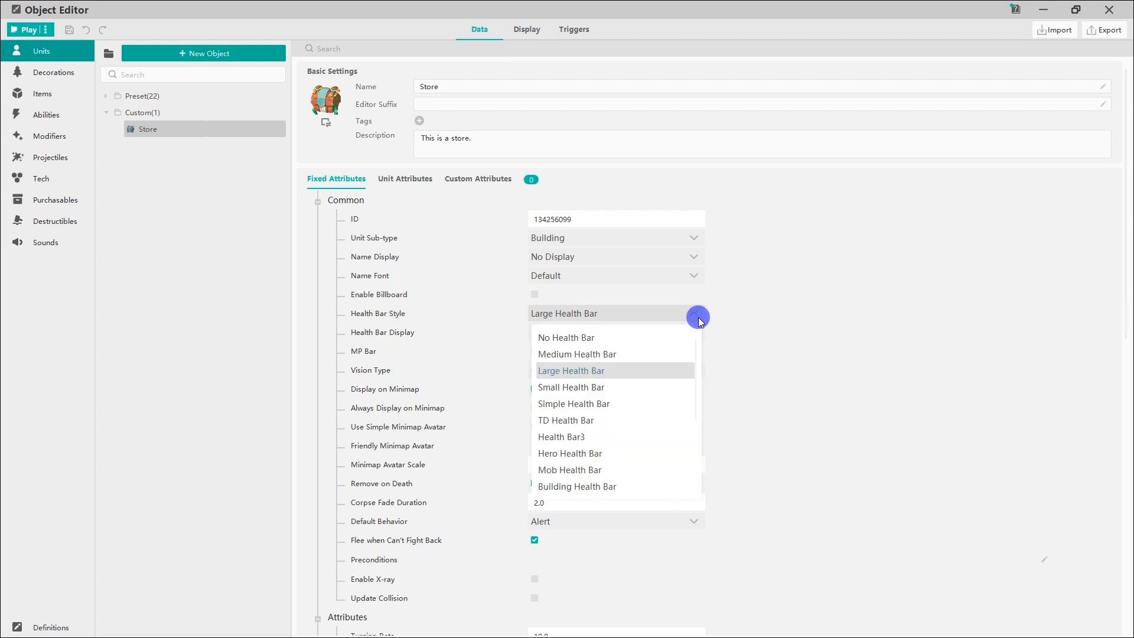
pyautogui.click(671, 335)
# - Add the store's unit states Cannot Be Locked by Ability Indicator, Invulnerable, Cannot Be Attacked, Immune to Physical Damage and Immune to Magical Damage
pyautogui.scroll(-9, 780, 434)
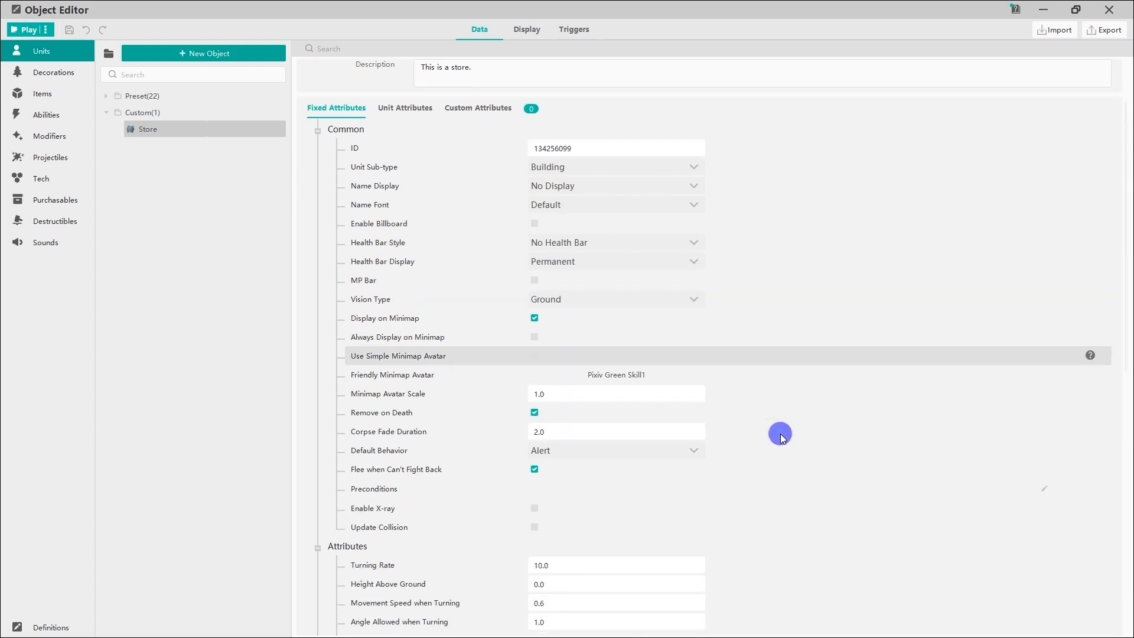
pyautogui.scroll(-2, 780, 434)
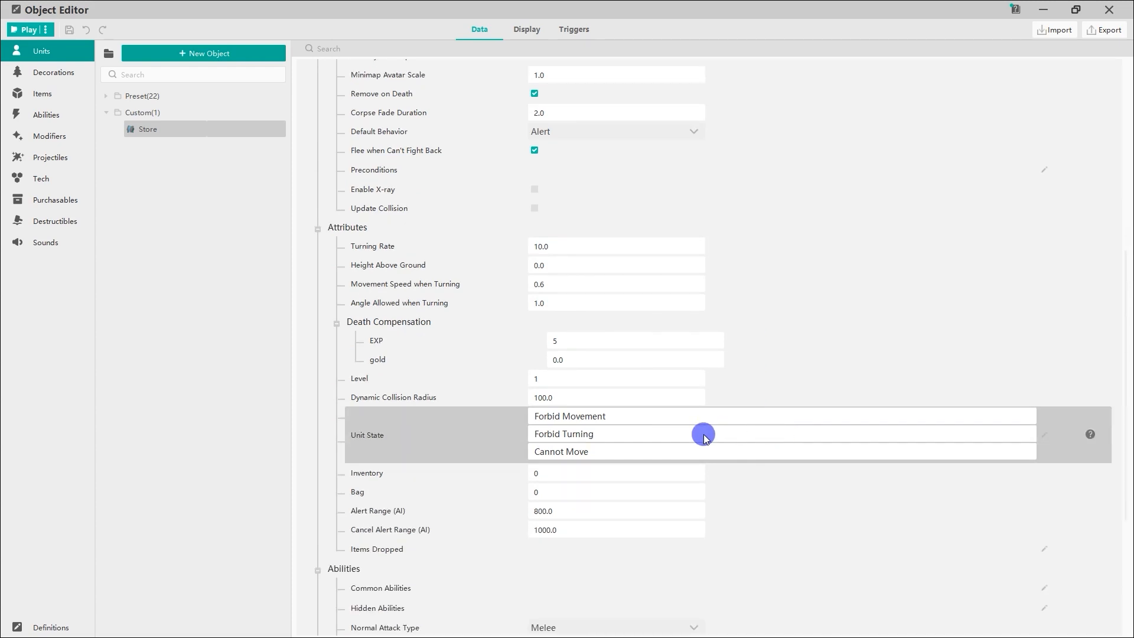
pyautogui.doubleClick(454, 435)
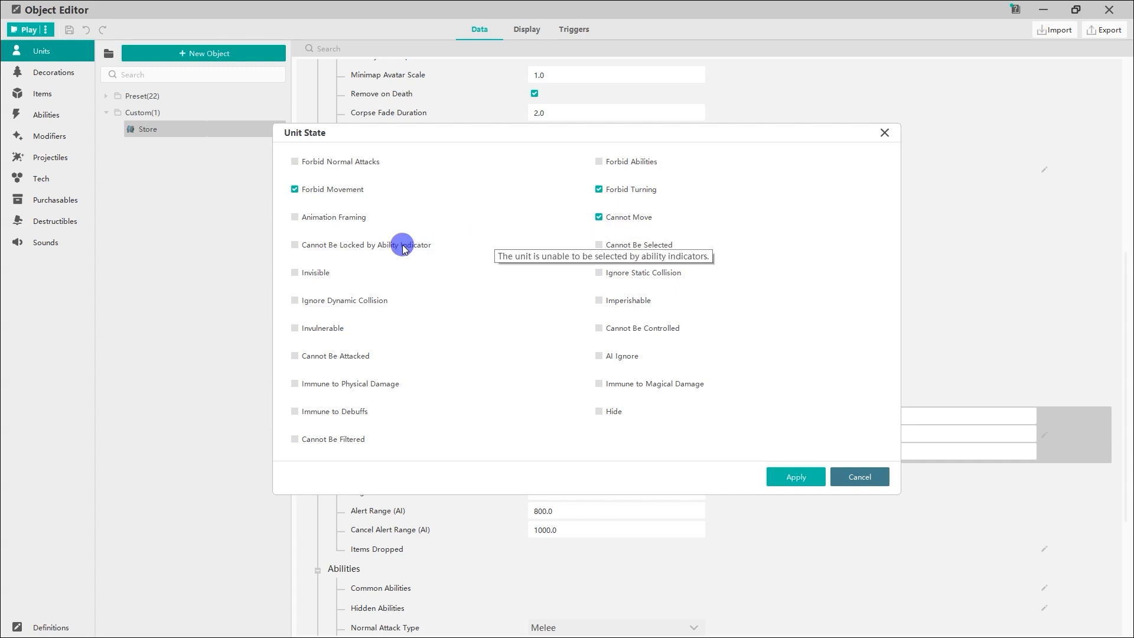
pyautogui.click(296, 244)
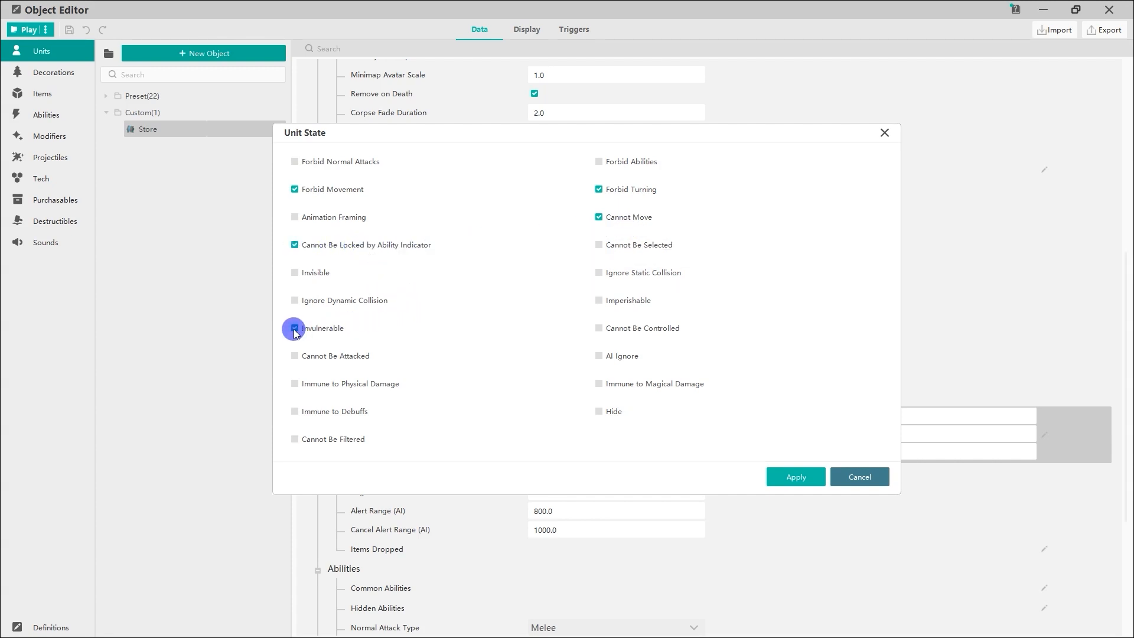
pyautogui.click(312, 355)
pyautogui.click(779, 476)
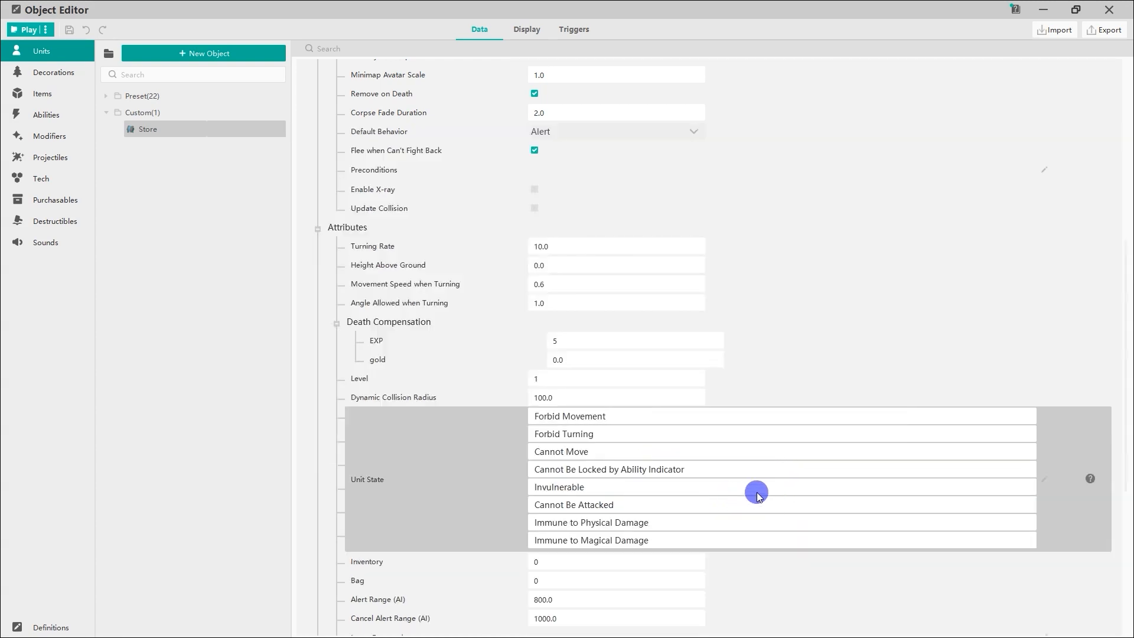
# - Start a new item object and assign it the Flash Sword model from the character weapons collection
pyautogui.scroll(6, 758, 493)
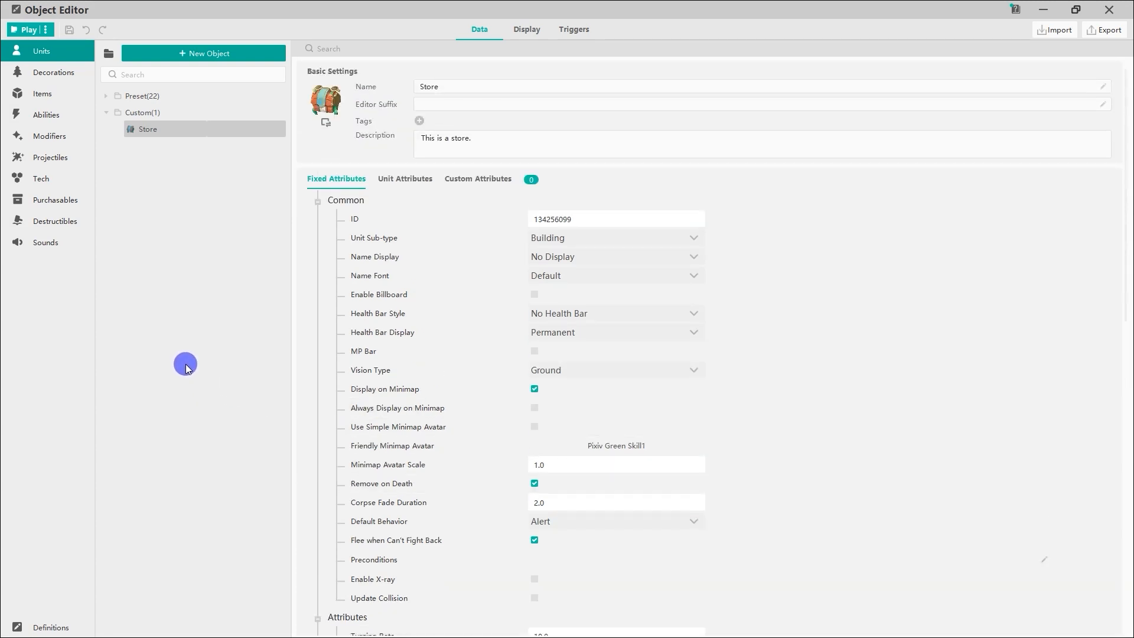
pyautogui.click(54, 95)
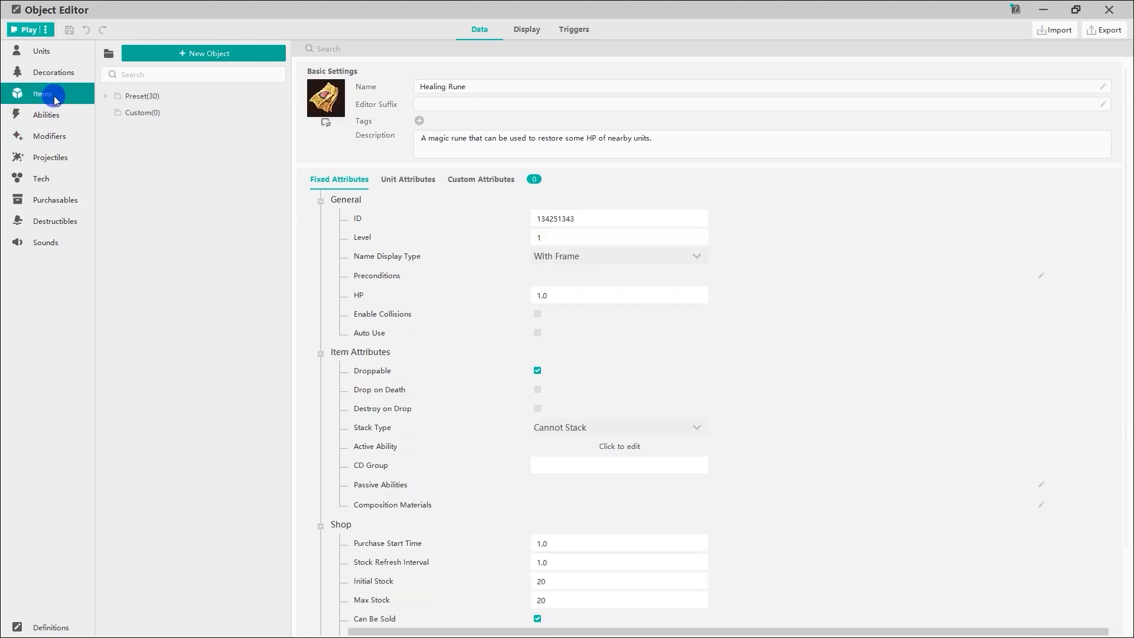
pyautogui.click(187, 59)
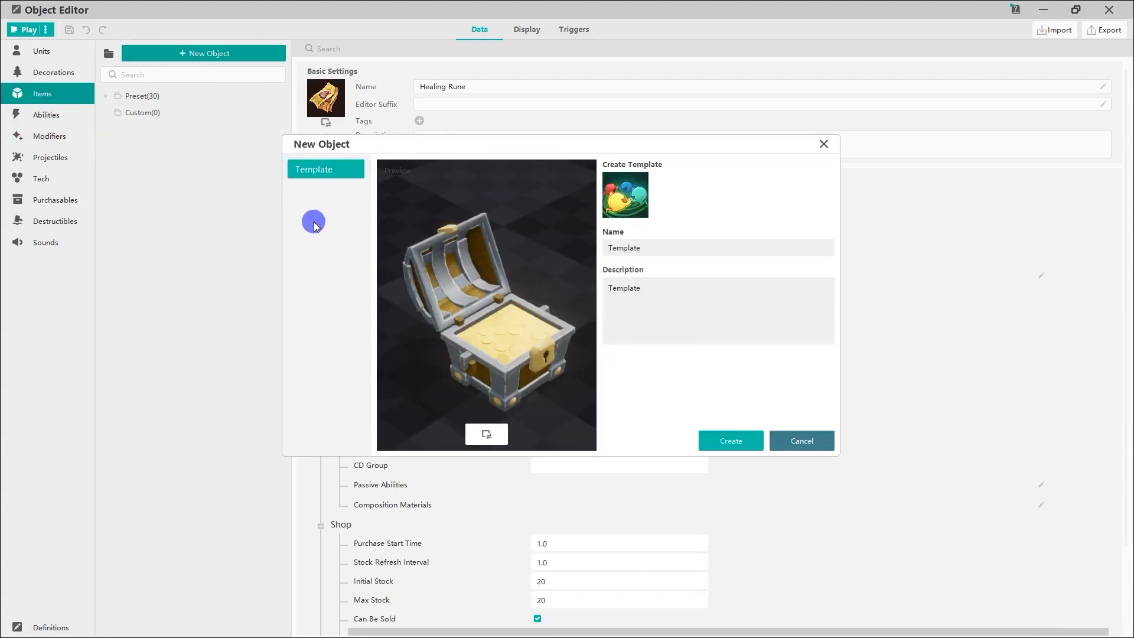
pyautogui.click(487, 434)
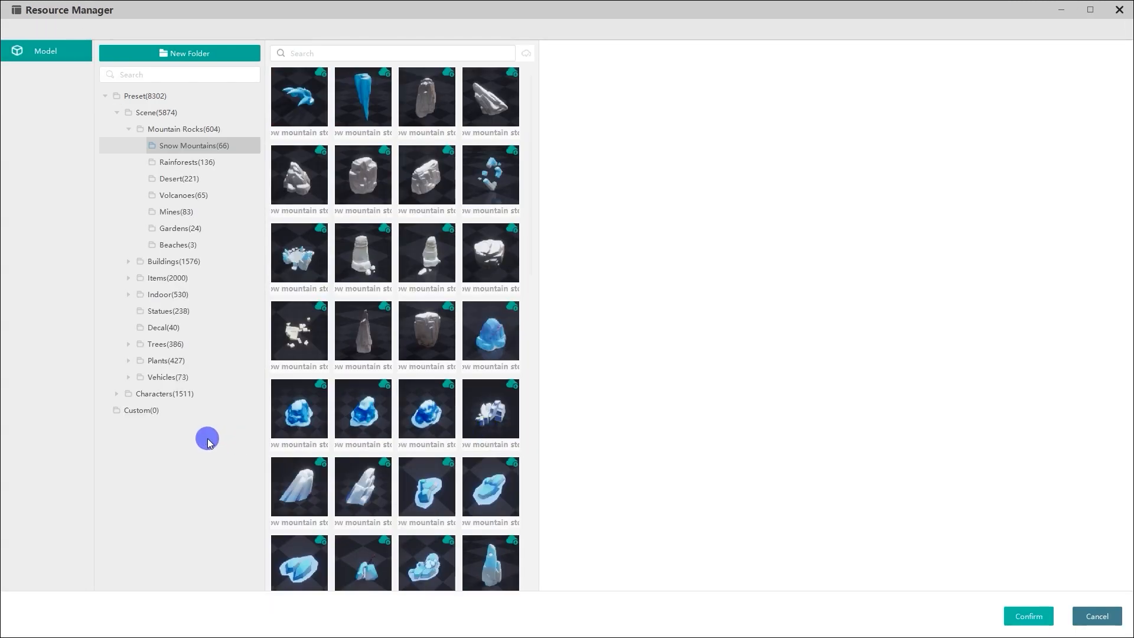
pyautogui.click(116, 392)
pyautogui.click(173, 542)
pyautogui.click(299, 408)
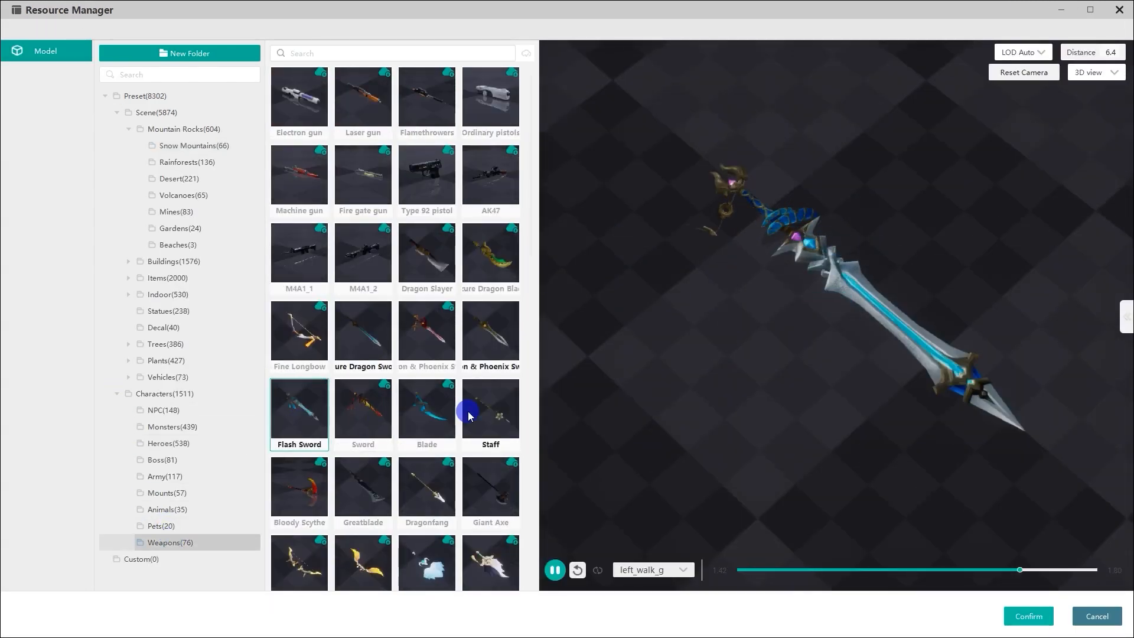
pyautogui.click(1028, 616)
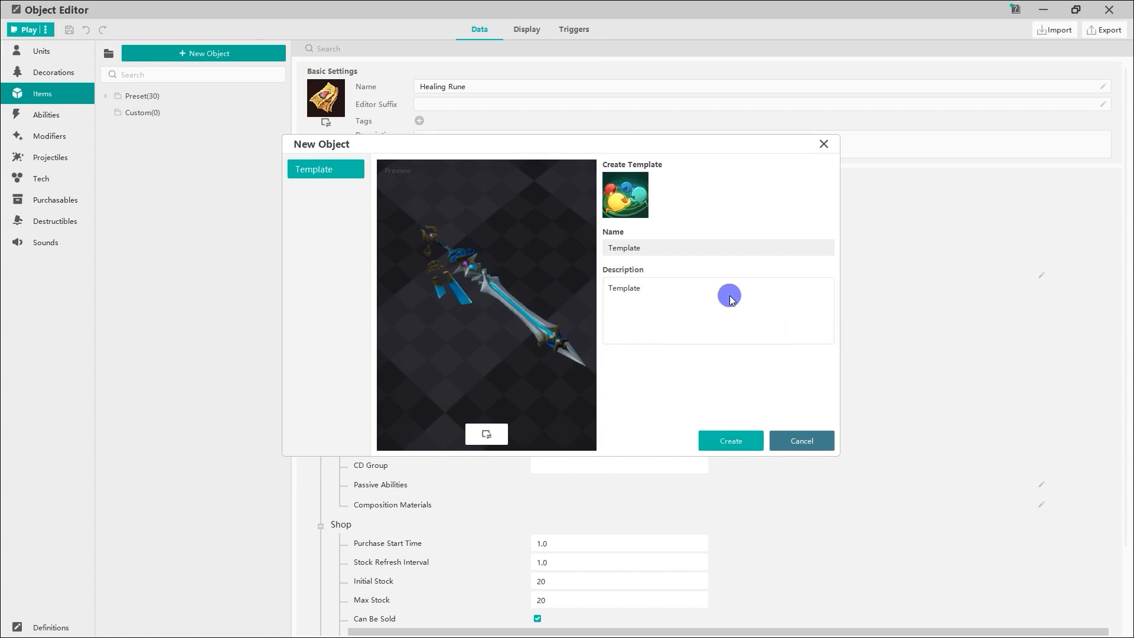
# - Name the new item Sword, give it the Broadsword12 equipment icon, and create it
pyautogui.doubleClick(603, 247)
pyautogui.write('Sword')
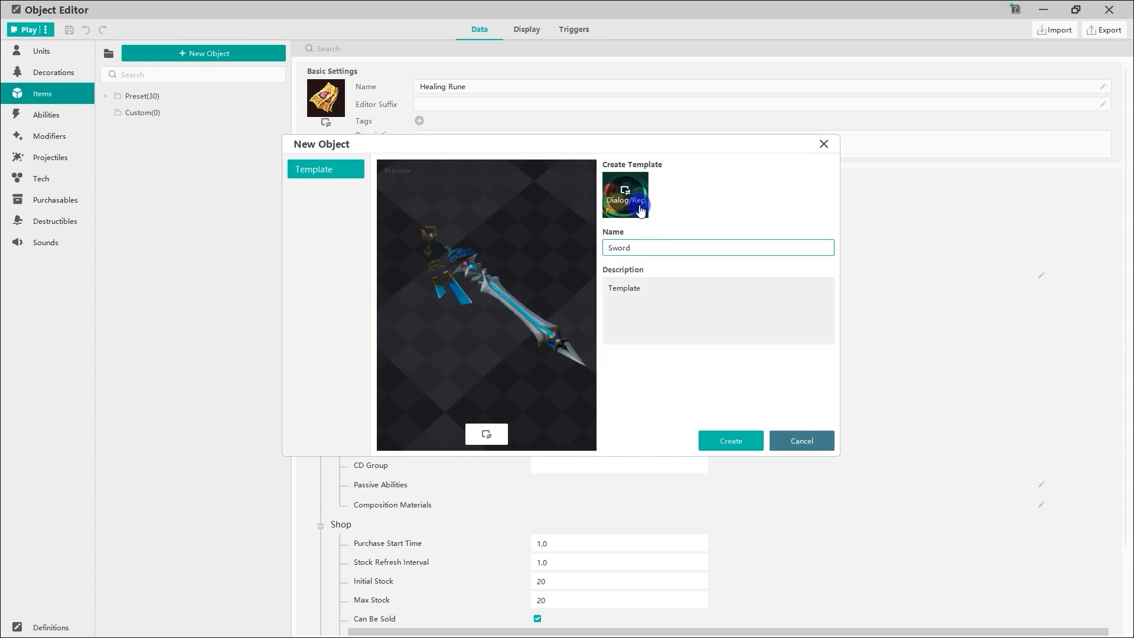
pyautogui.click(625, 195)
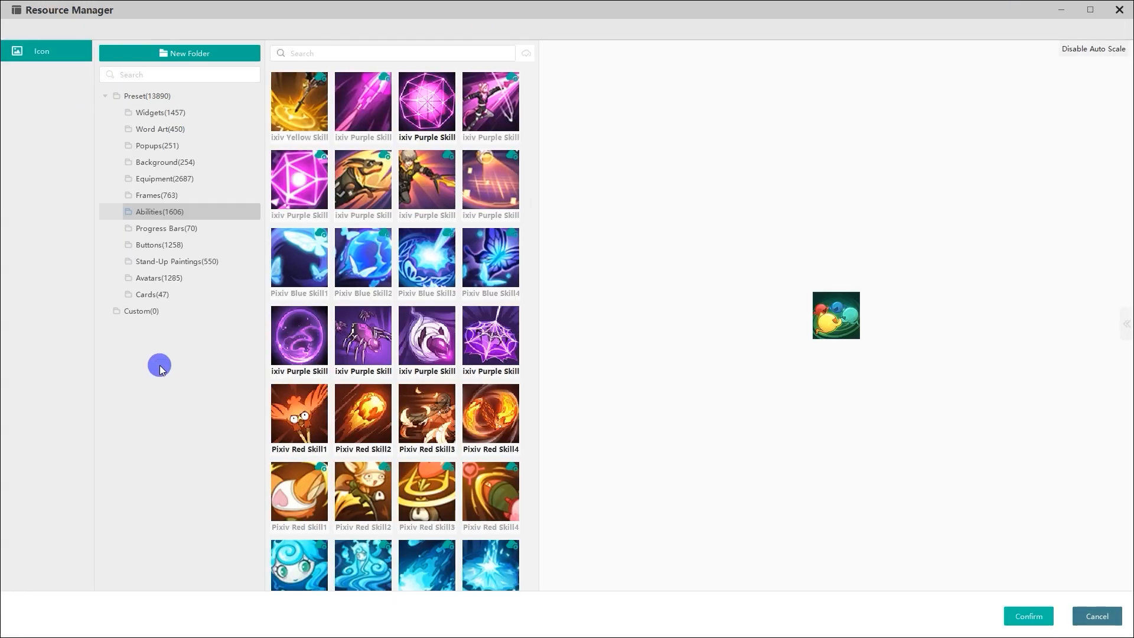
pyautogui.click(215, 178)
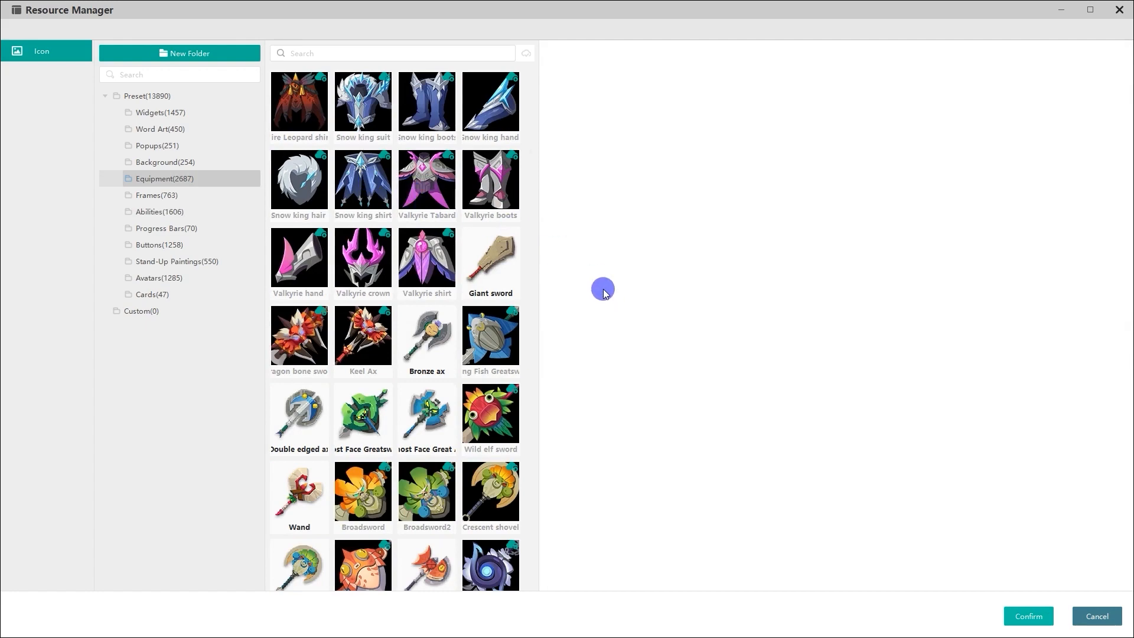
pyautogui.click(523, 56)
pyautogui.scroll(20, 518, 283)
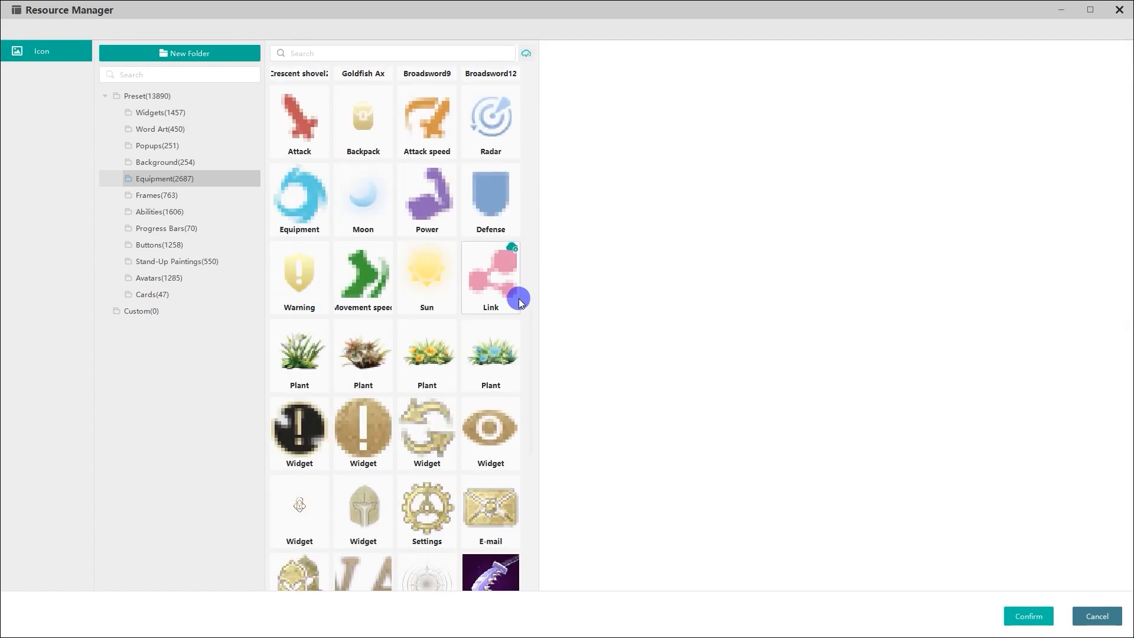
pyautogui.click(505, 519)
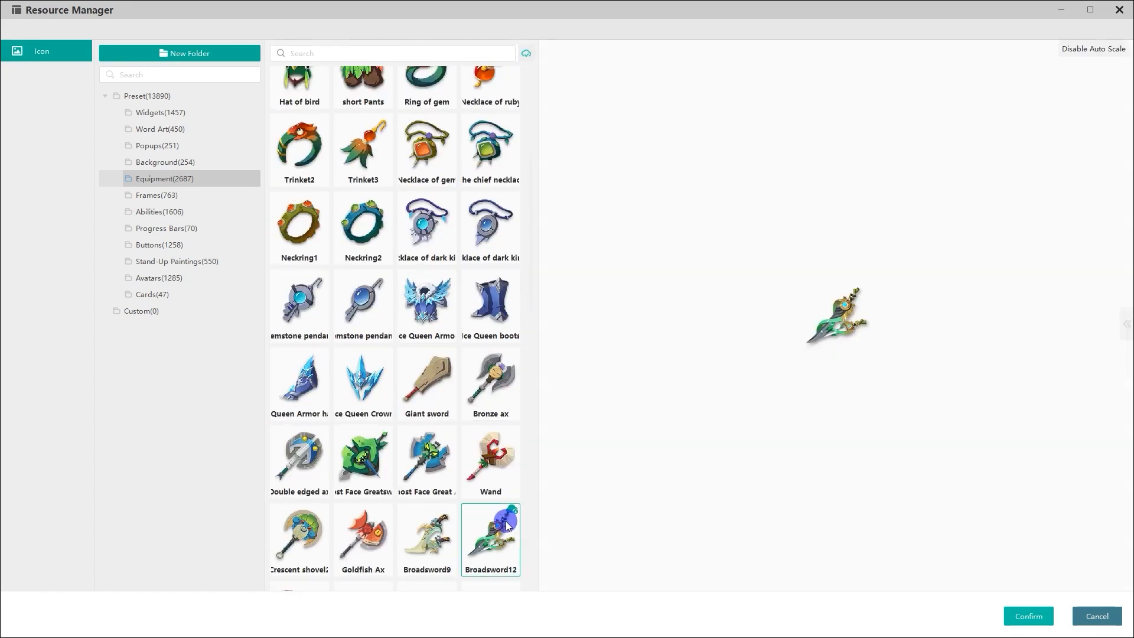
pyautogui.click(1026, 614)
pyautogui.click(723, 442)
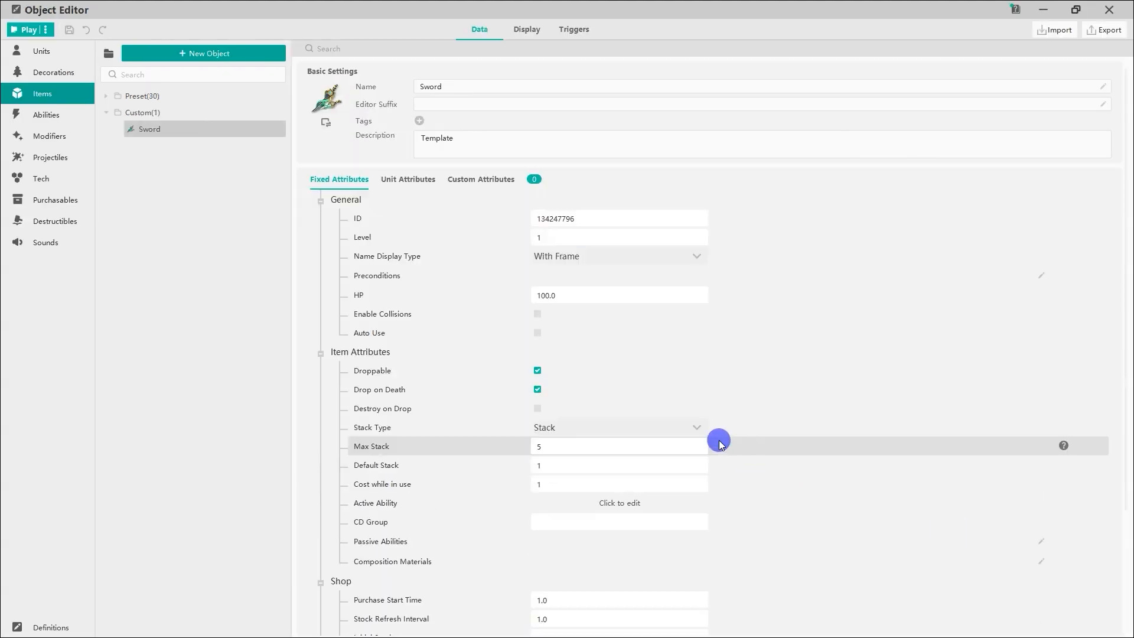
# - Duplicate the preset consumable Tome of Practice into the custom items
pyautogui.click(105, 97)
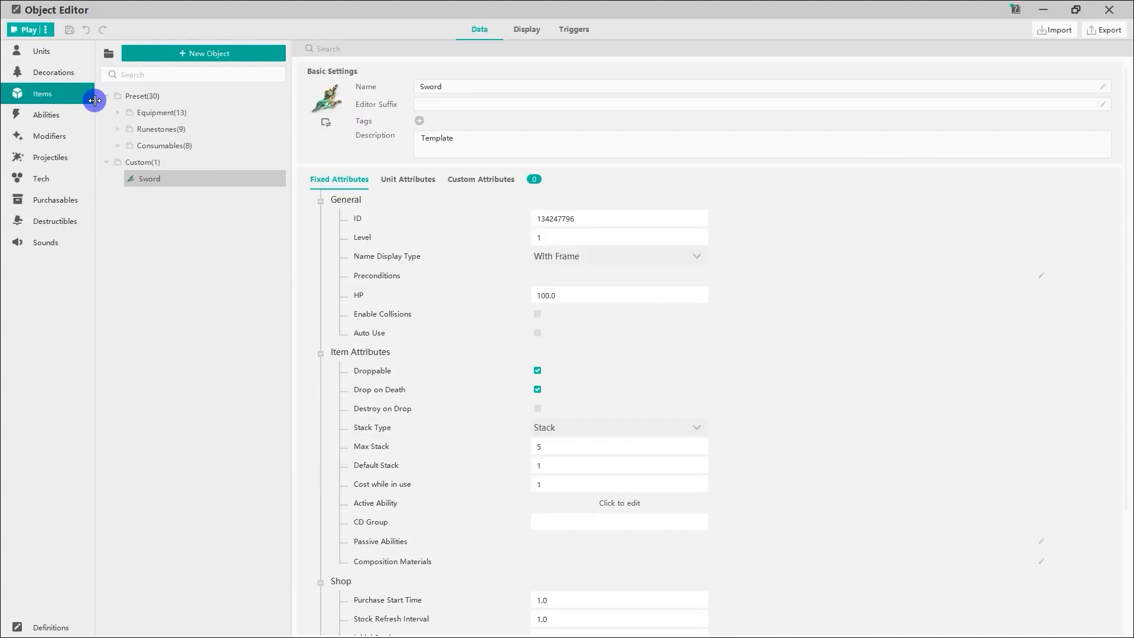
pyautogui.click(119, 145)
pyautogui.click(164, 179)
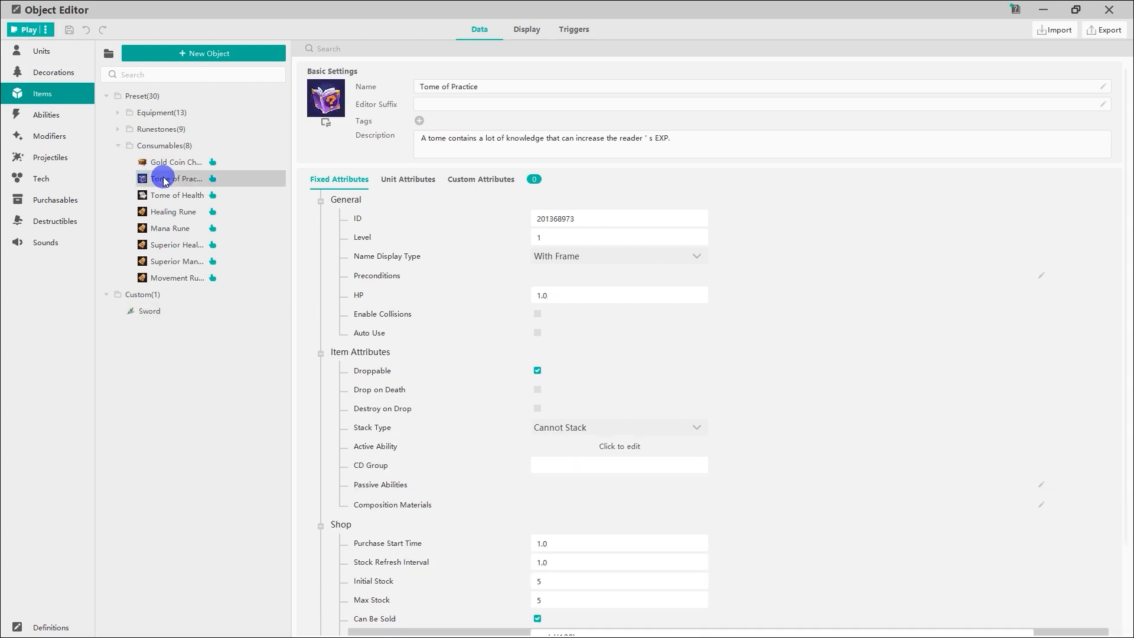
pyautogui.rightClick(166, 180)
pyautogui.click(183, 183)
pyautogui.rightClick(186, 185)
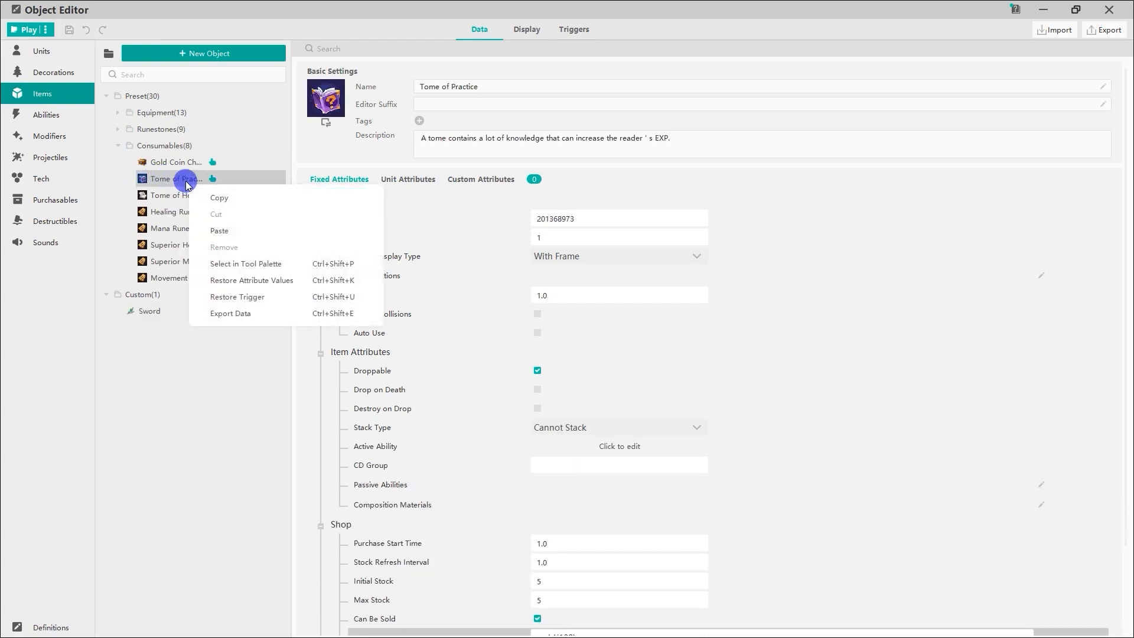
pyautogui.click(197, 230)
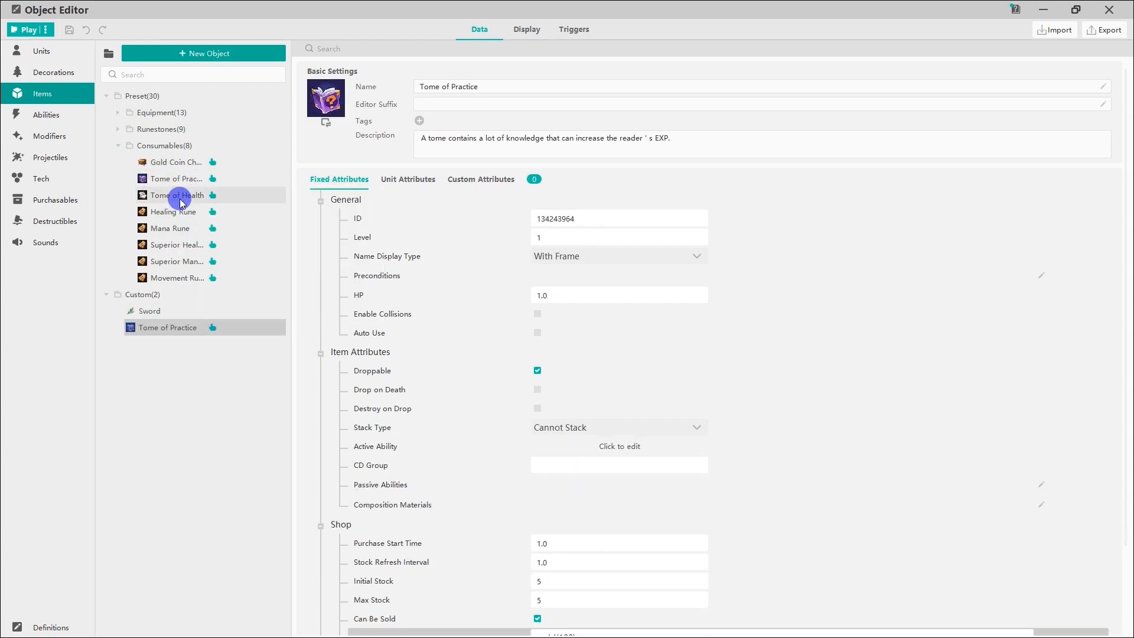
# - Duplicate the preset consumable Healing Rune into the custom items
pyautogui.click(182, 213)
pyautogui.rightClick(188, 220)
pyautogui.click(191, 218)
pyautogui.rightClick(197, 223)
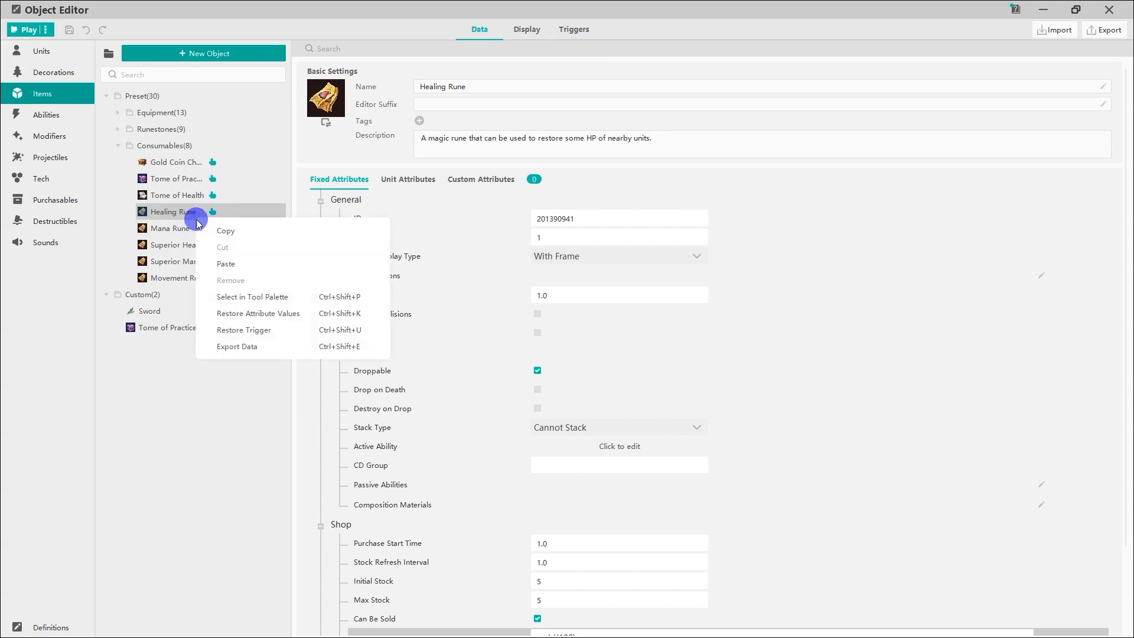
pyautogui.click(220, 263)
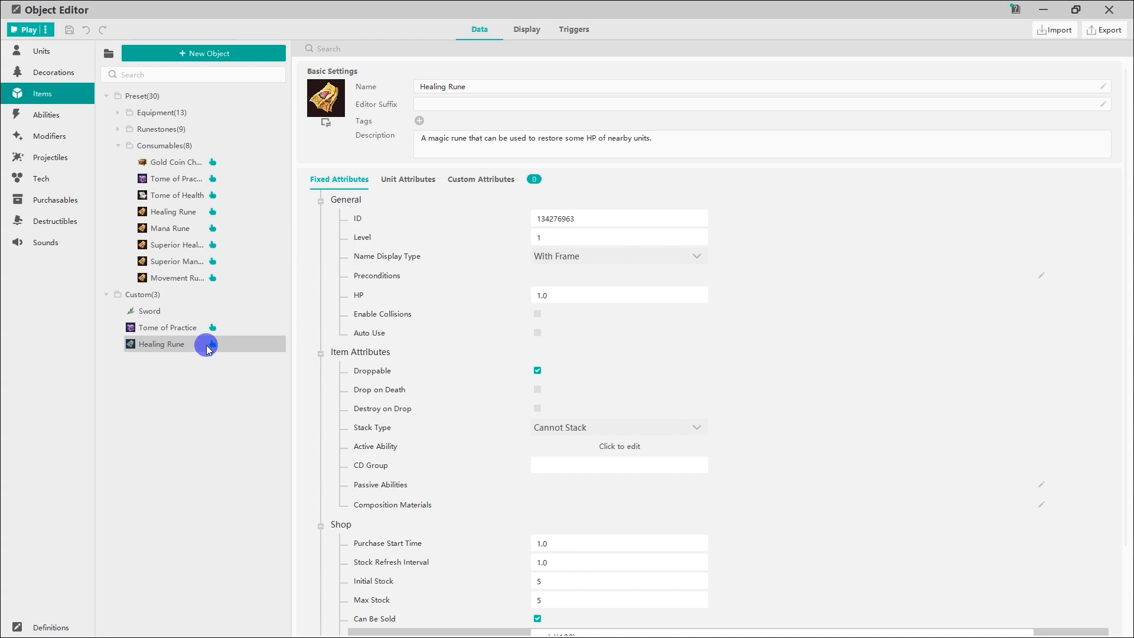
# - Set the Sword's Initial Stock and Max Stock to 20 and check its Resource Cost without adding any resource
pyautogui.click(180, 309)
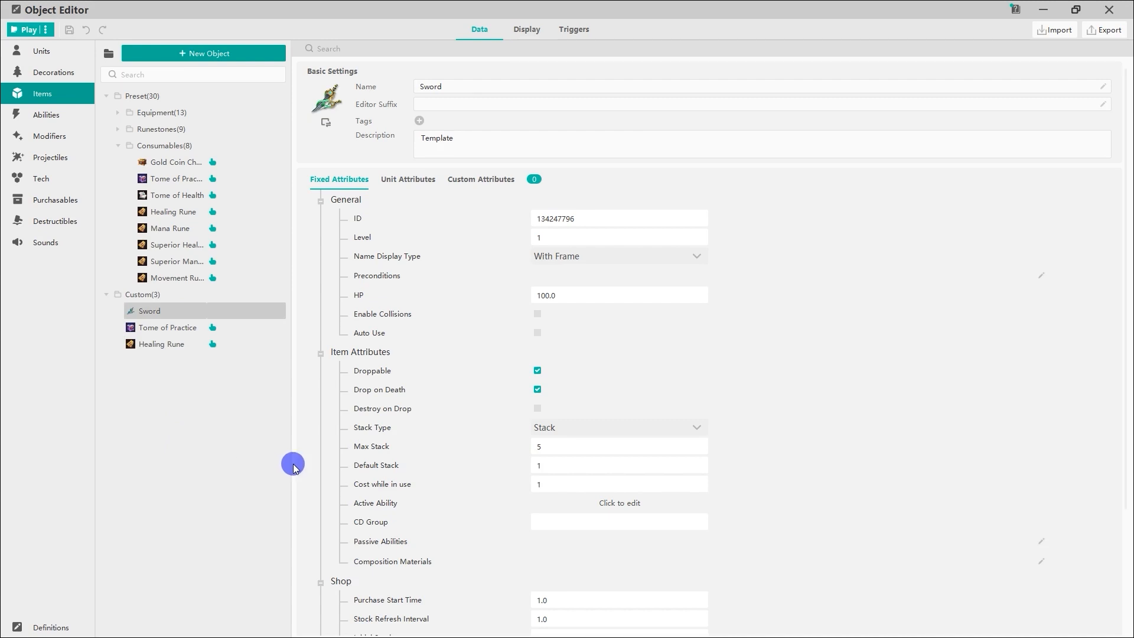
pyautogui.scroll(-3, 422, 492)
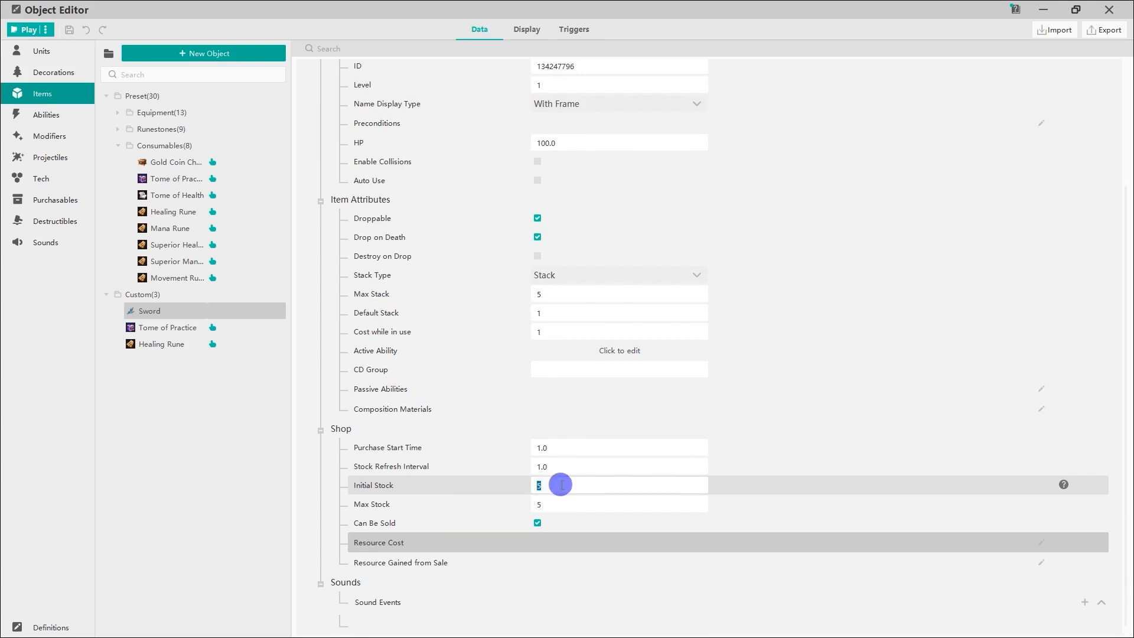
pyautogui.write('0')
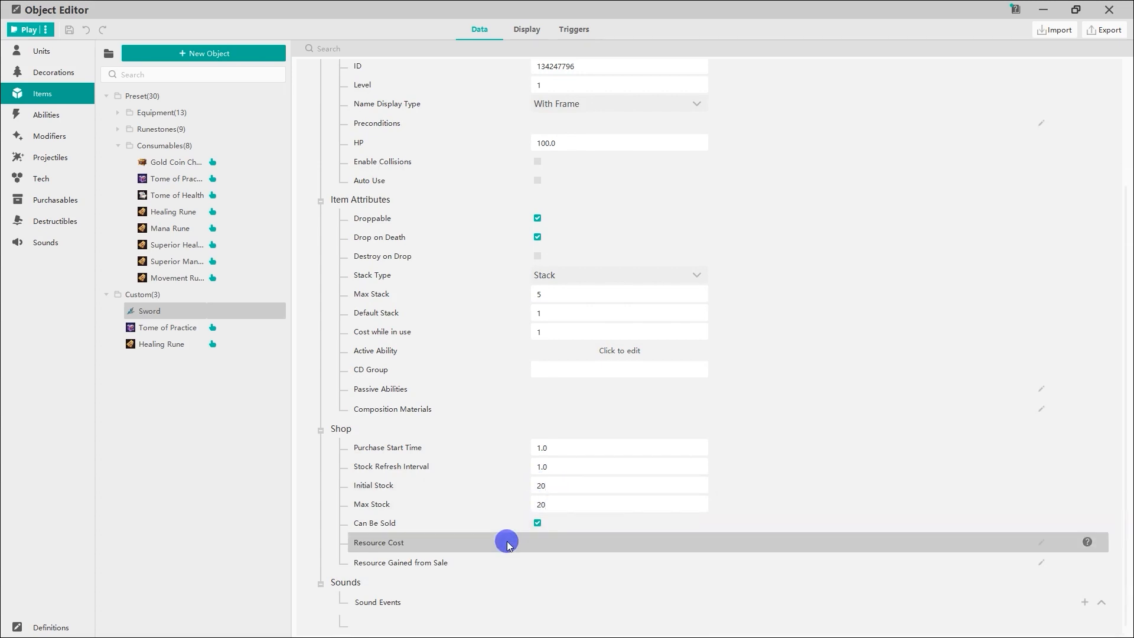
pyautogui.click(490, 542)
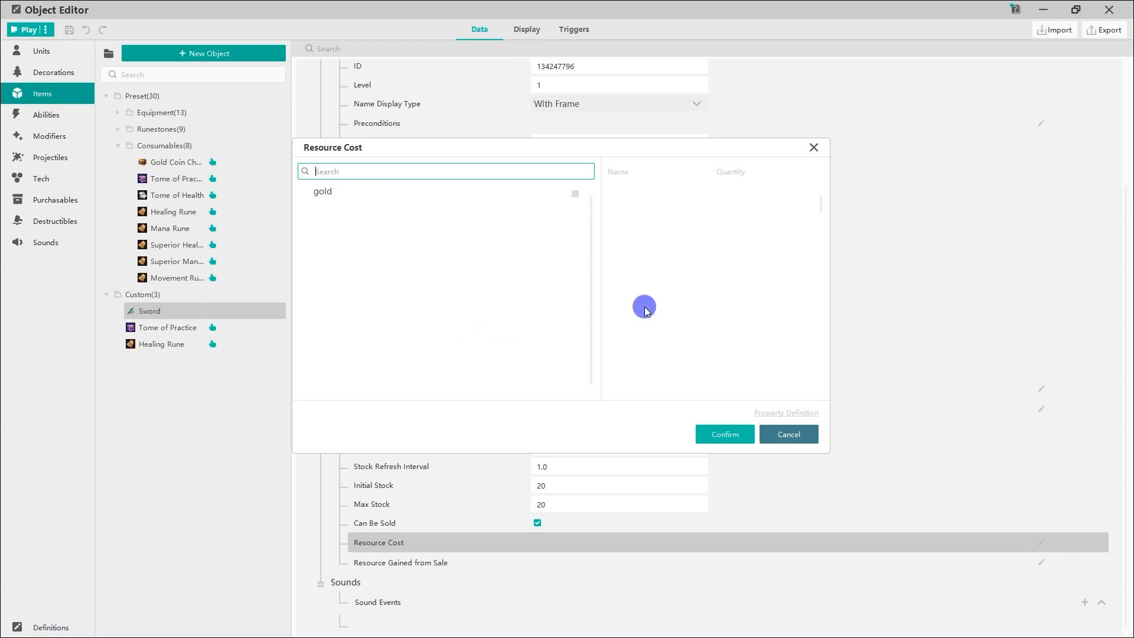
pyautogui.click(813, 147)
# - Set the custom Tome of Practice's Initial Stock and Max Stock to 20 and remove gold from its Resource Cost
pyautogui.click(167, 328)
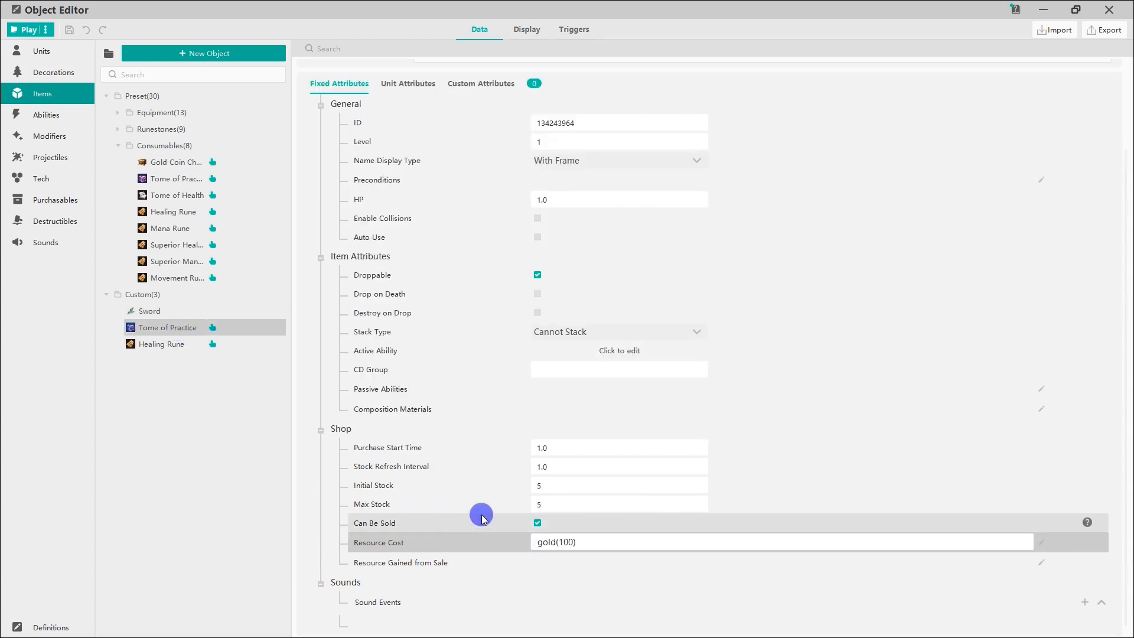
pyautogui.doubleClick(538, 485)
pyautogui.write('20')
pyautogui.doubleClick(526, 505)
pyautogui.write('2')
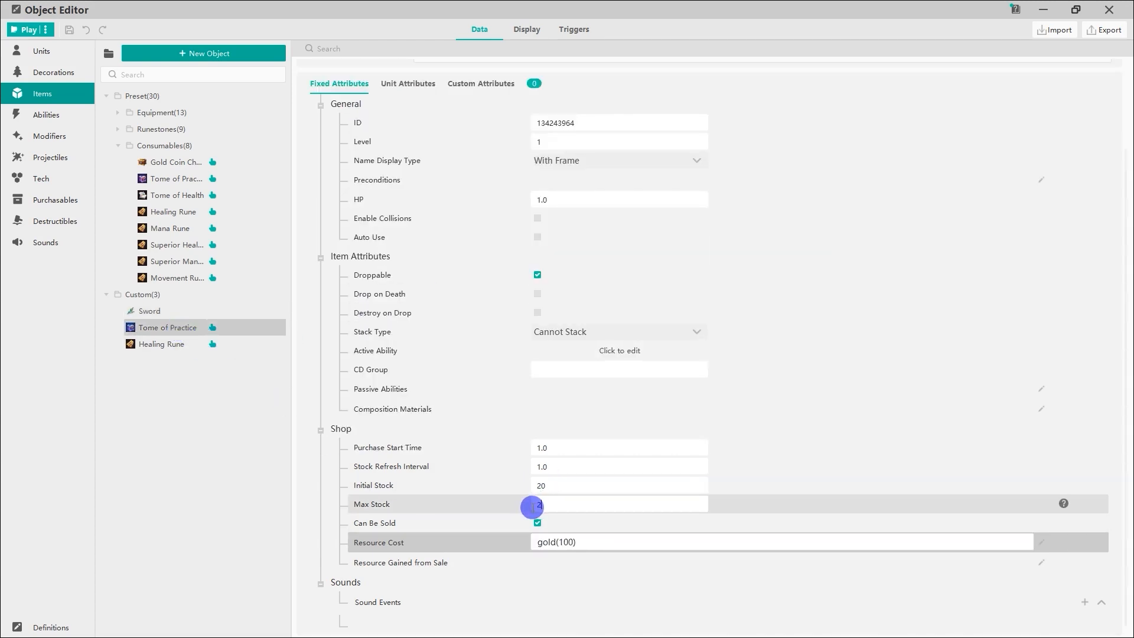
pyautogui.write('0')
pyautogui.click(492, 538)
pyautogui.click(792, 199)
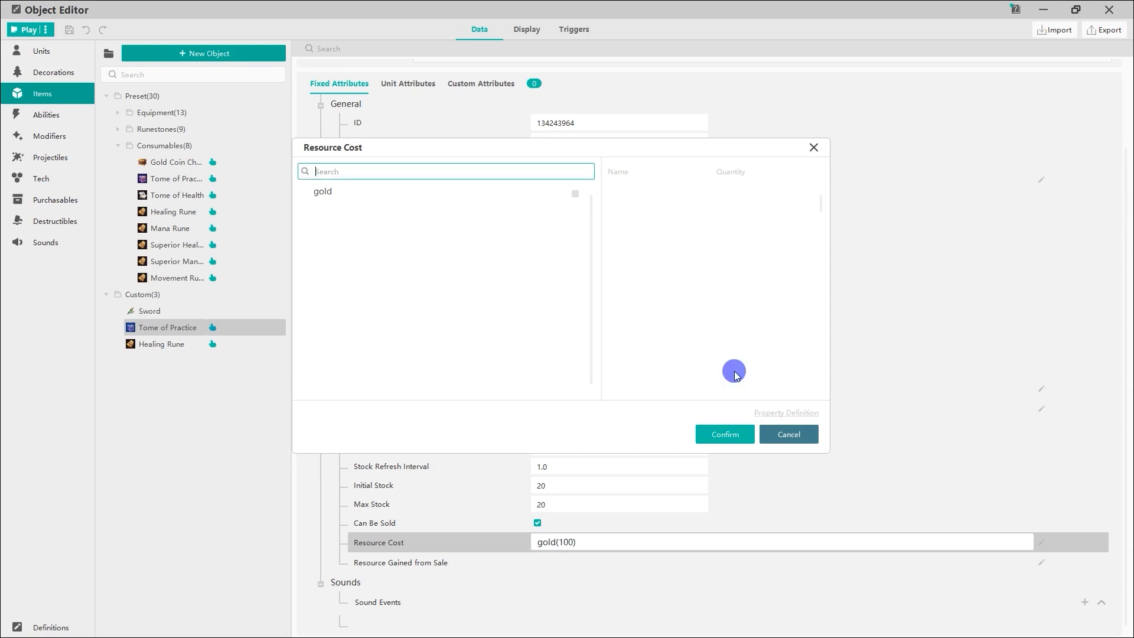
pyautogui.click(725, 434)
# - Set the custom Healing Rune's Initial Stock and Max Stock to 20 and remove gold from its Resource Cost
pyautogui.click(159, 342)
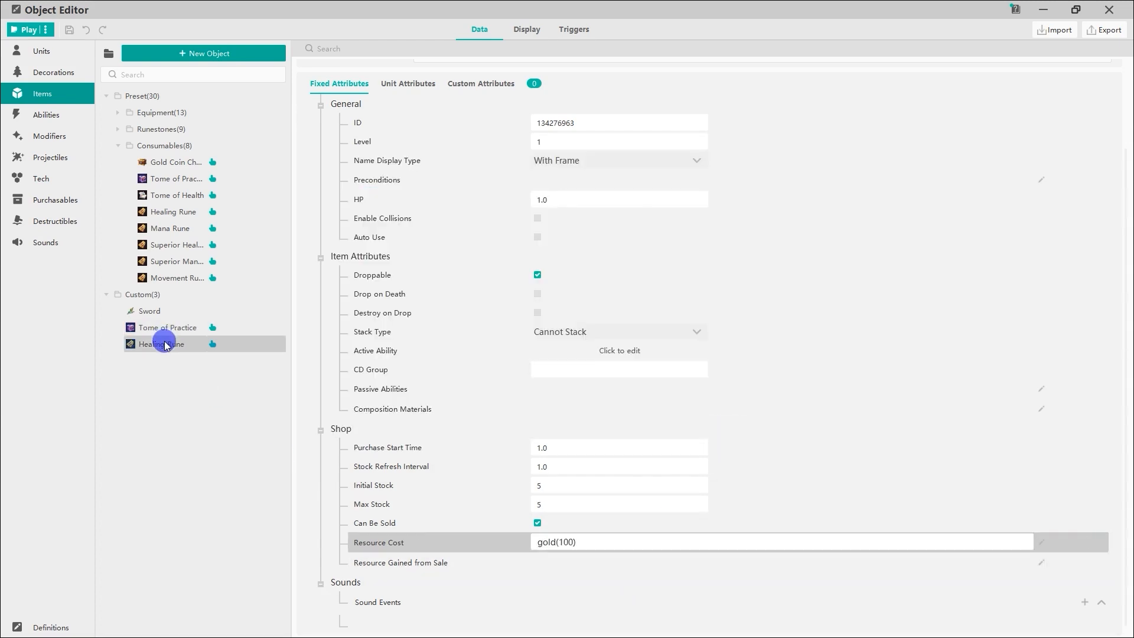
pyautogui.write('20')
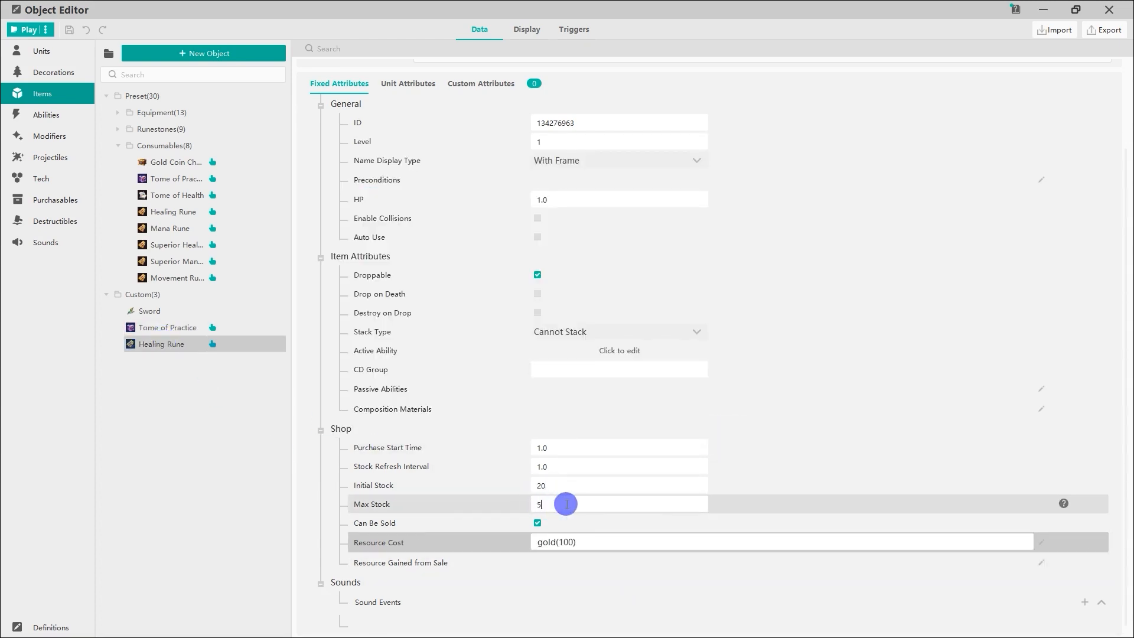
pyautogui.press('BackSpace')
pyautogui.write('20')
pyautogui.click(508, 542)
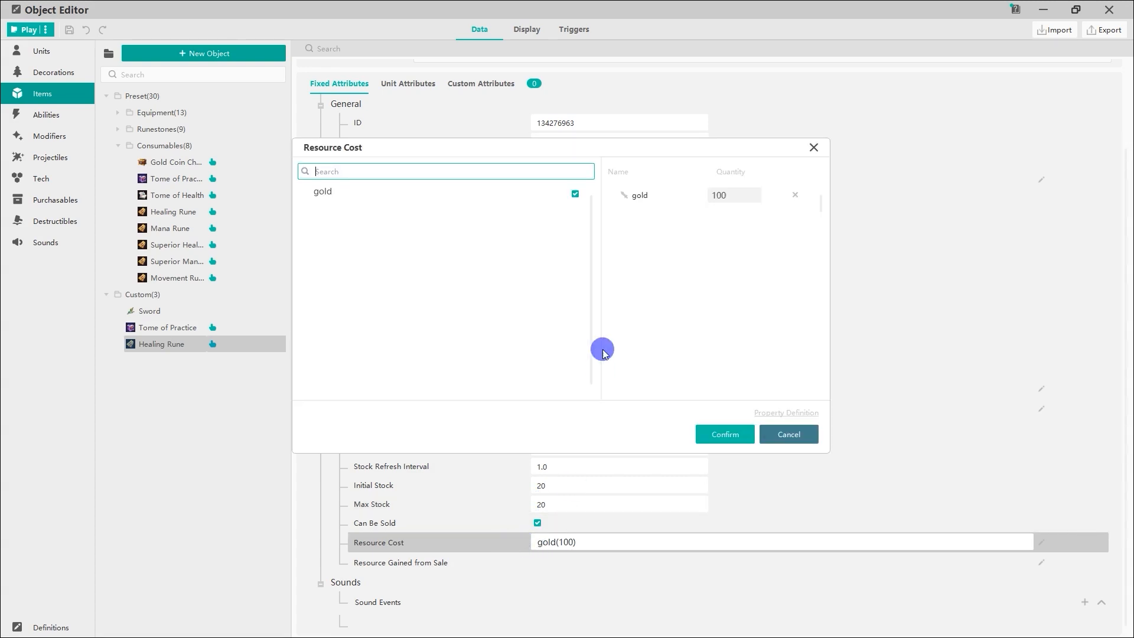
pyautogui.click(791, 198)
pyautogui.click(706, 435)
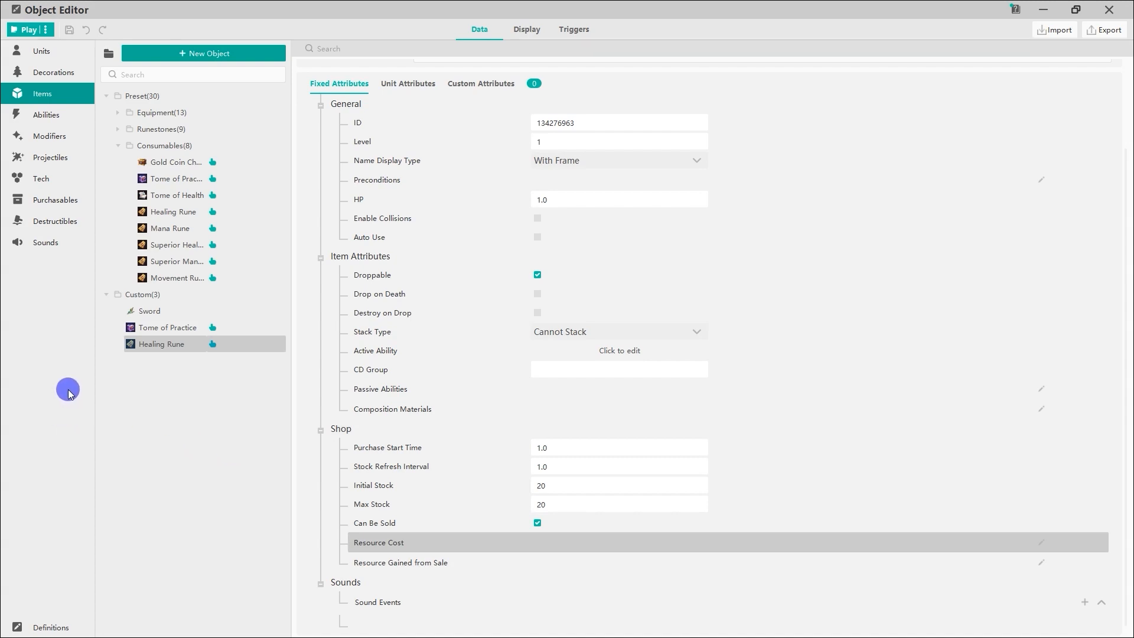
# - Enable Is Shop for the Store unit and add a new shop tab to its sellable goods list
pyautogui.click(58, 53)
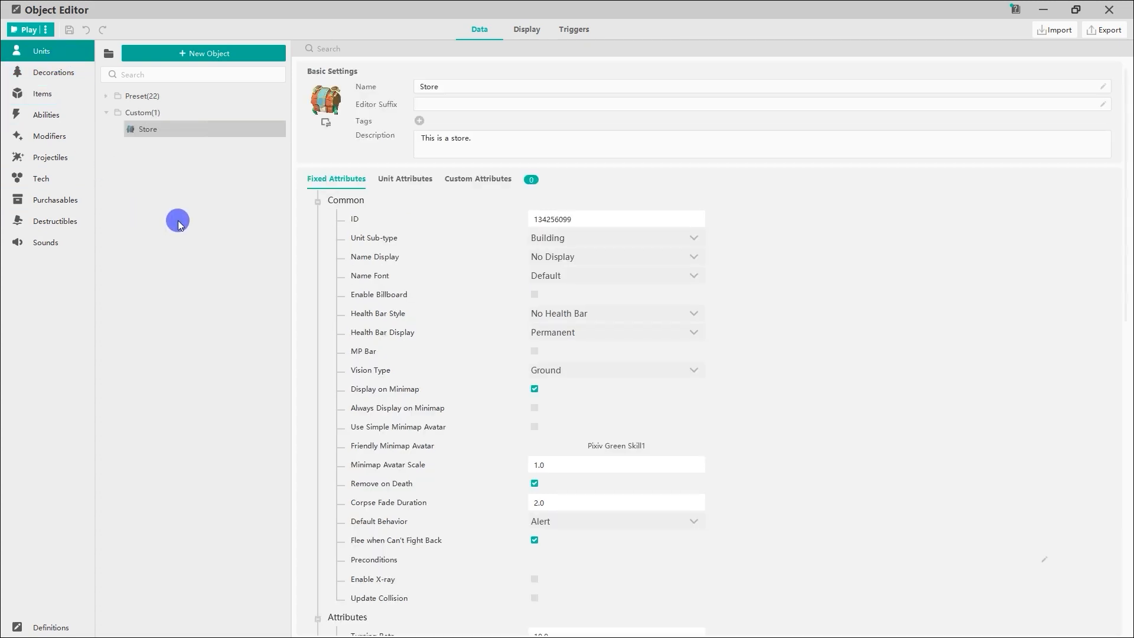
pyautogui.scroll(-9, 413, 377)
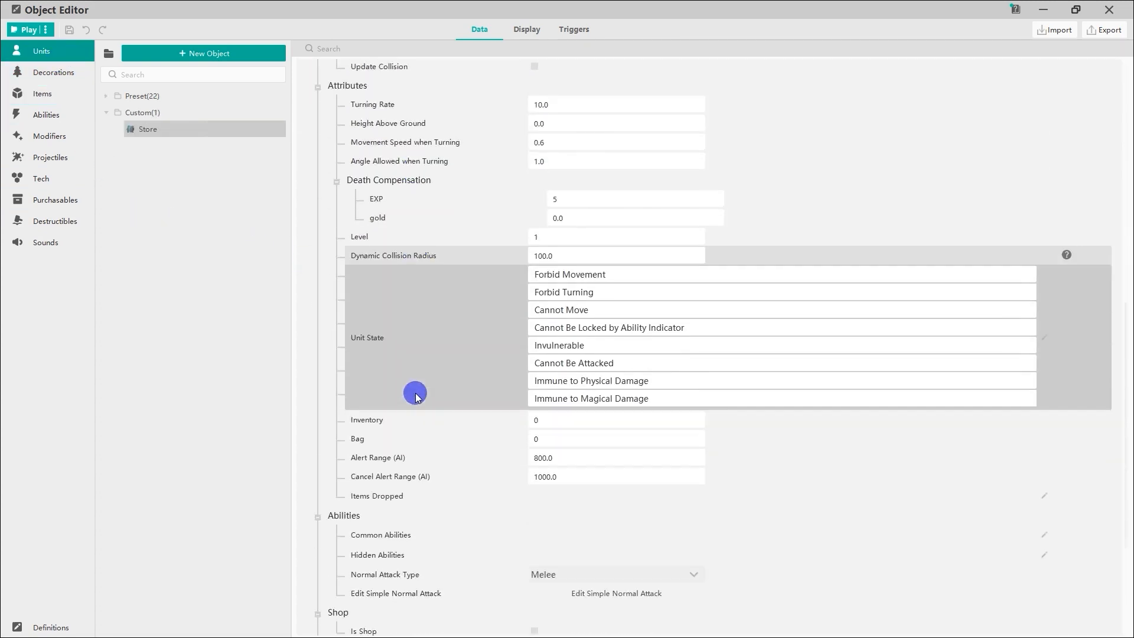
pyautogui.scroll(-3, 413, 395)
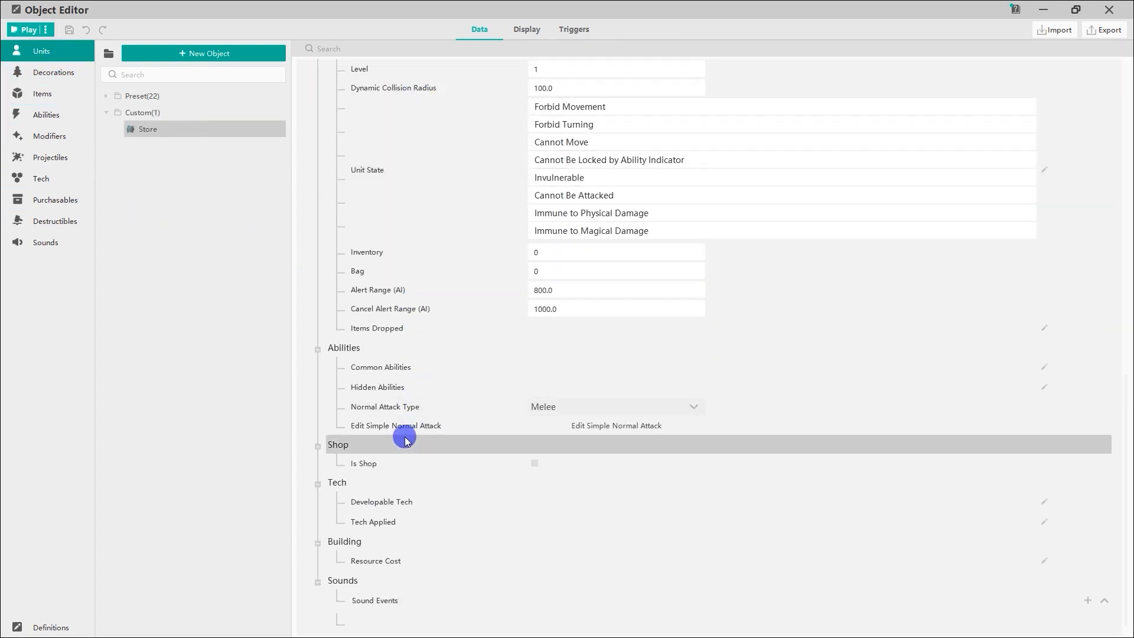
pyautogui.click(532, 464)
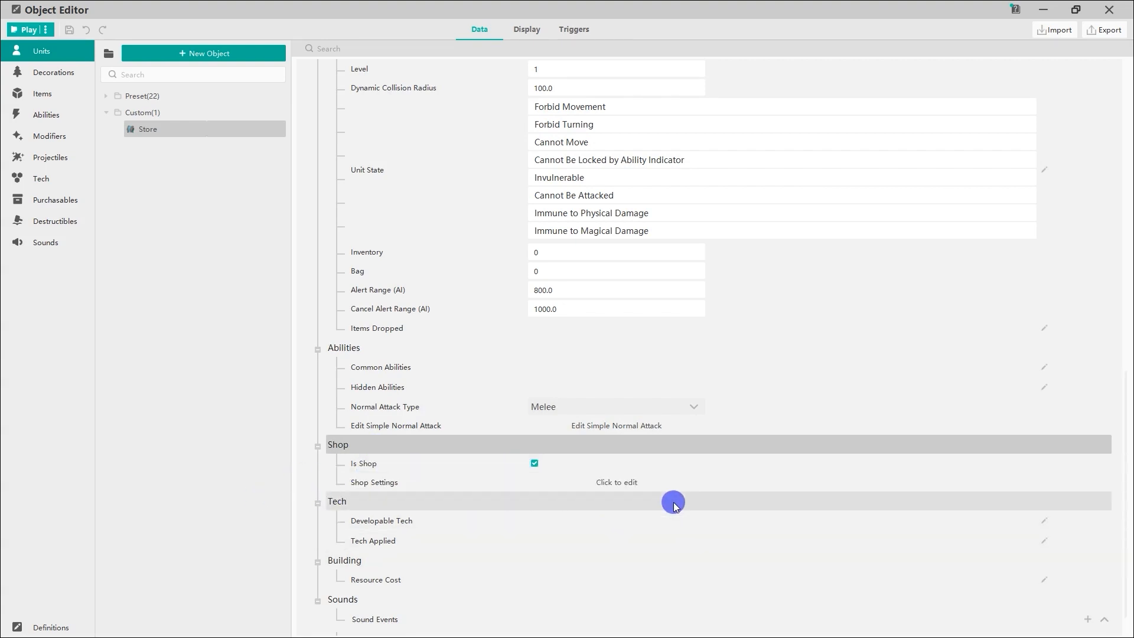
pyautogui.click(636, 483)
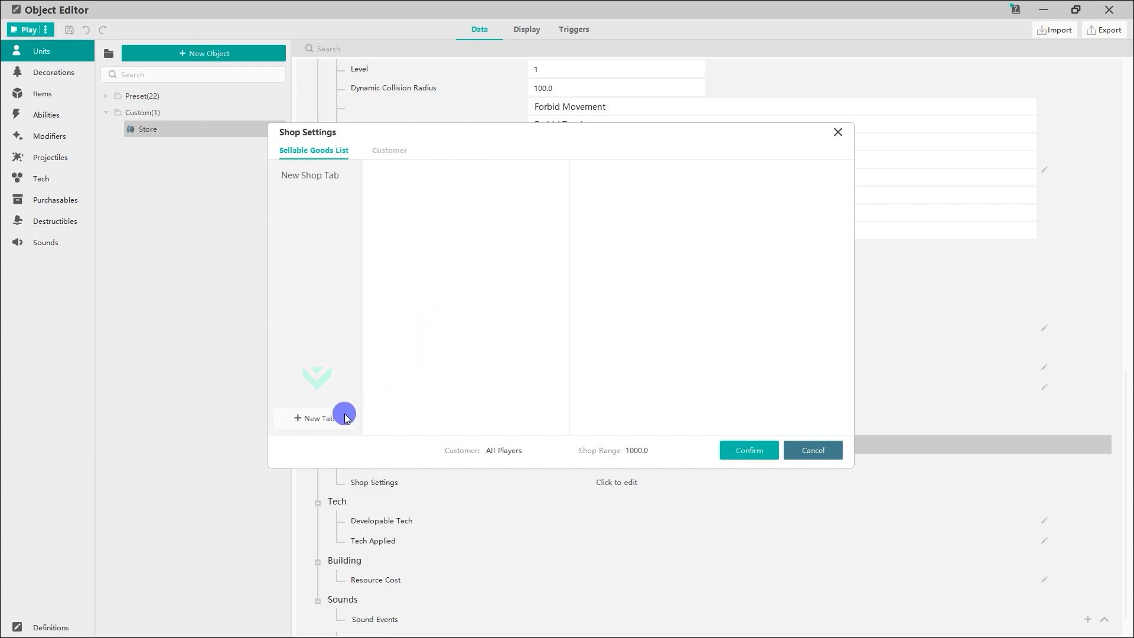
pyautogui.click(336, 178)
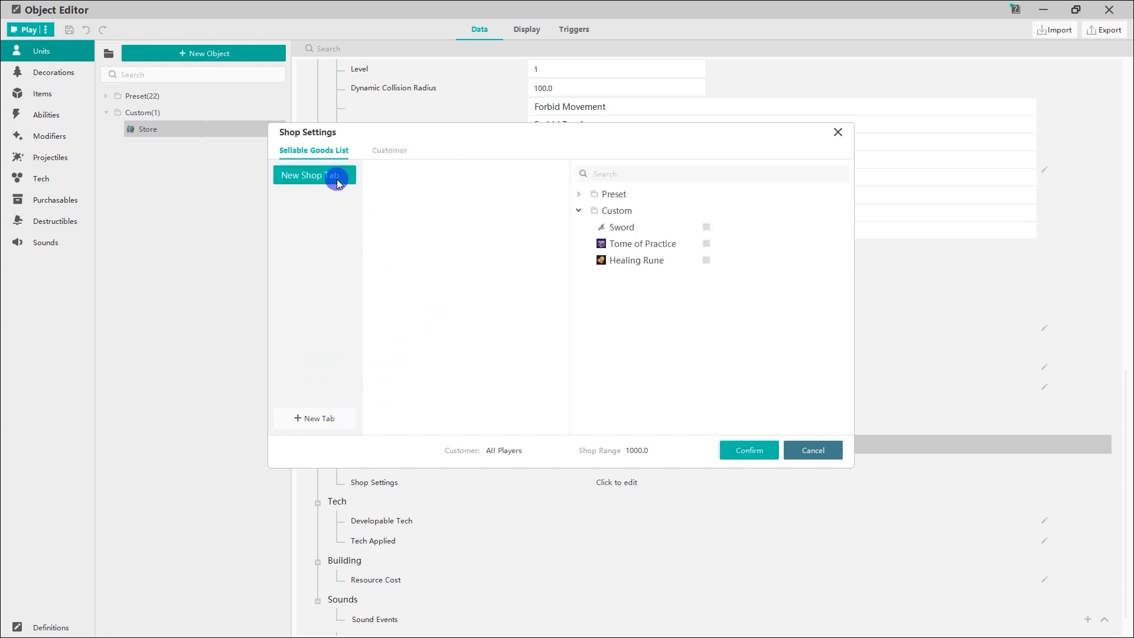
# - Add the custom Sword, Tome of Practice and Healing Rune to the new shop tab's sellable goods
pyautogui.click(706, 227)
pyautogui.click(706, 243)
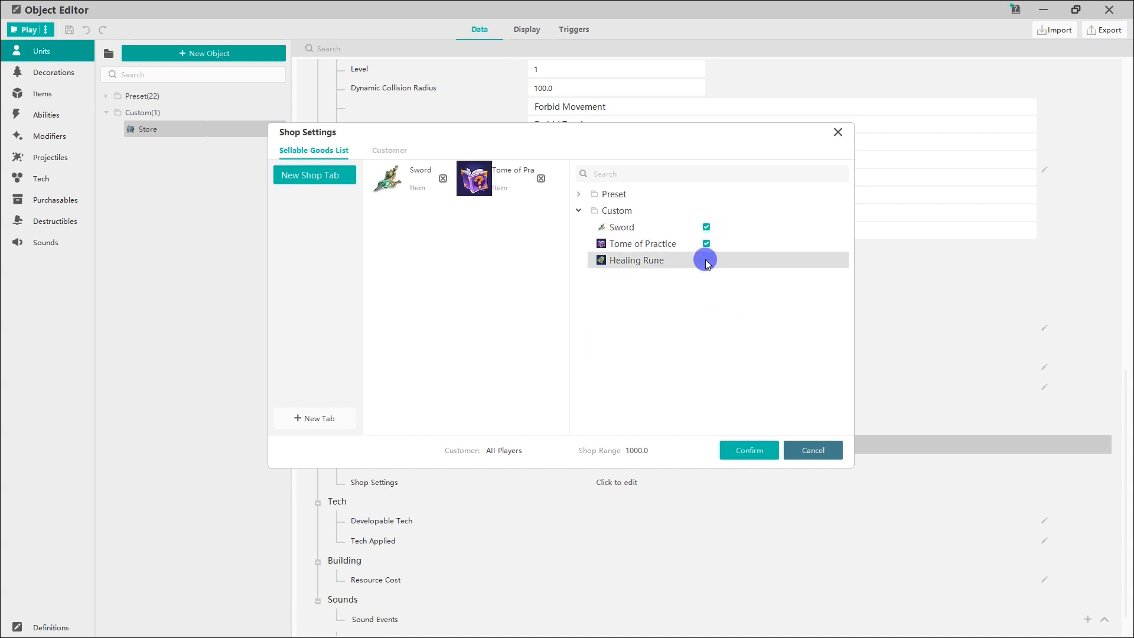
pyautogui.click(706, 260)
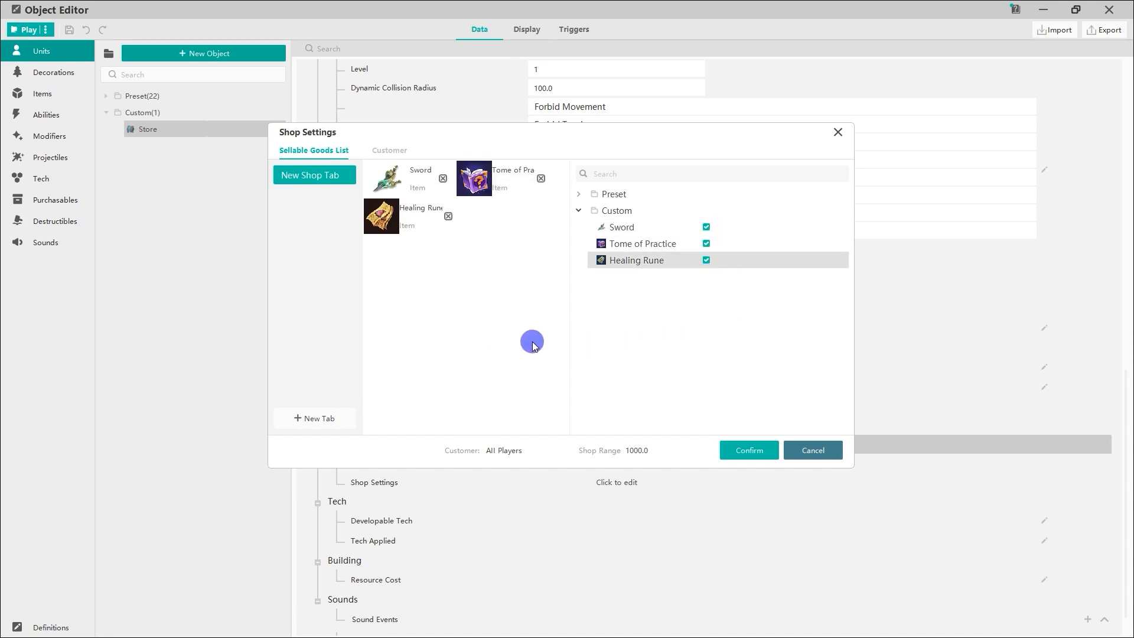
# - Set the shop's customers to All Players and its Shop Range to 500, then return to the map
pyautogui.click(392, 151)
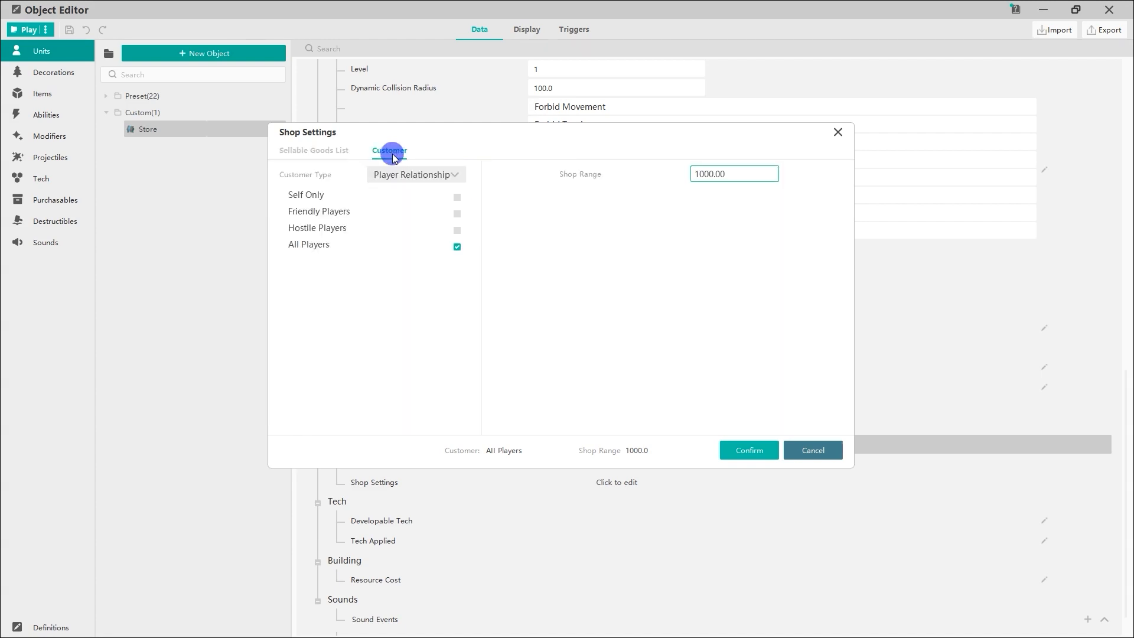
pyautogui.click(456, 247)
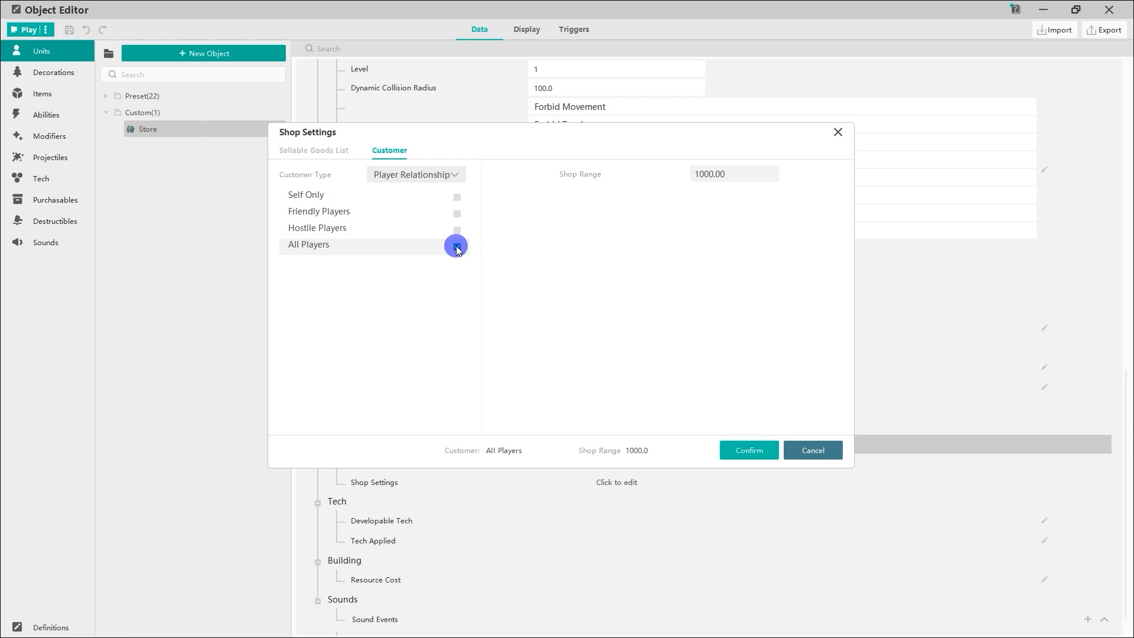
pyautogui.click(716, 176)
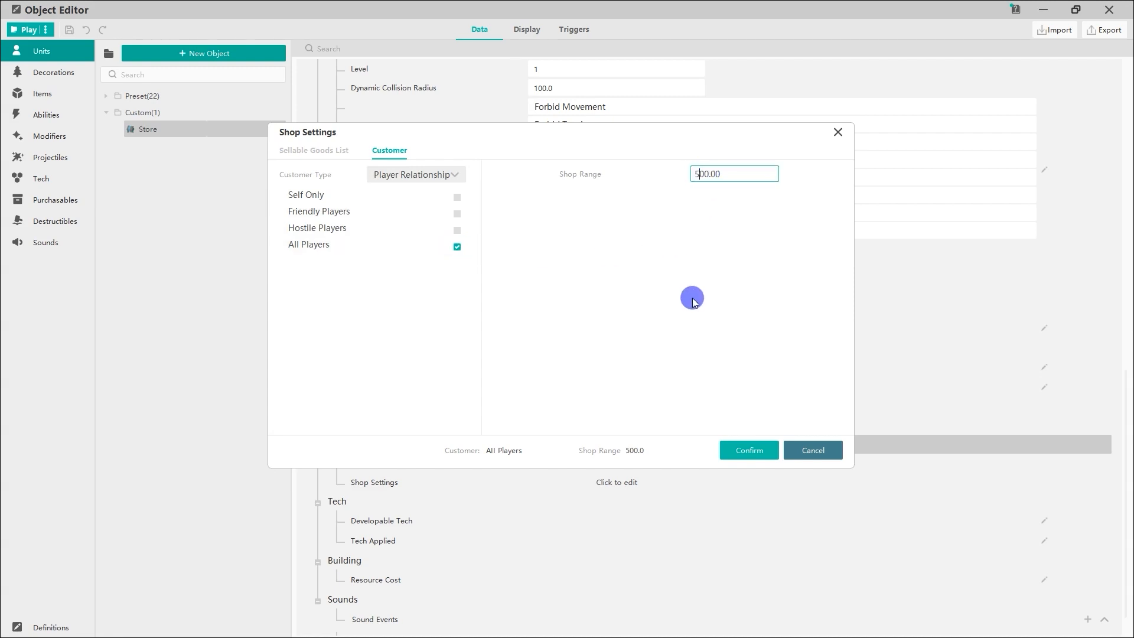
pyautogui.click(761, 450)
pyautogui.scroll(12, 857, 444)
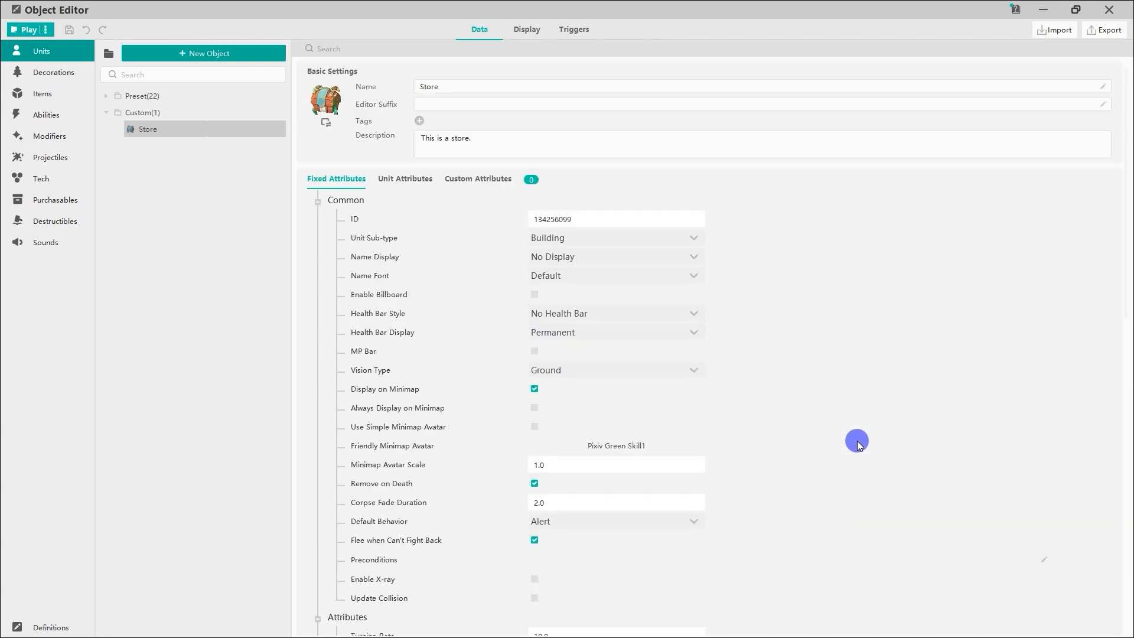
pyautogui.click(1108, 9)
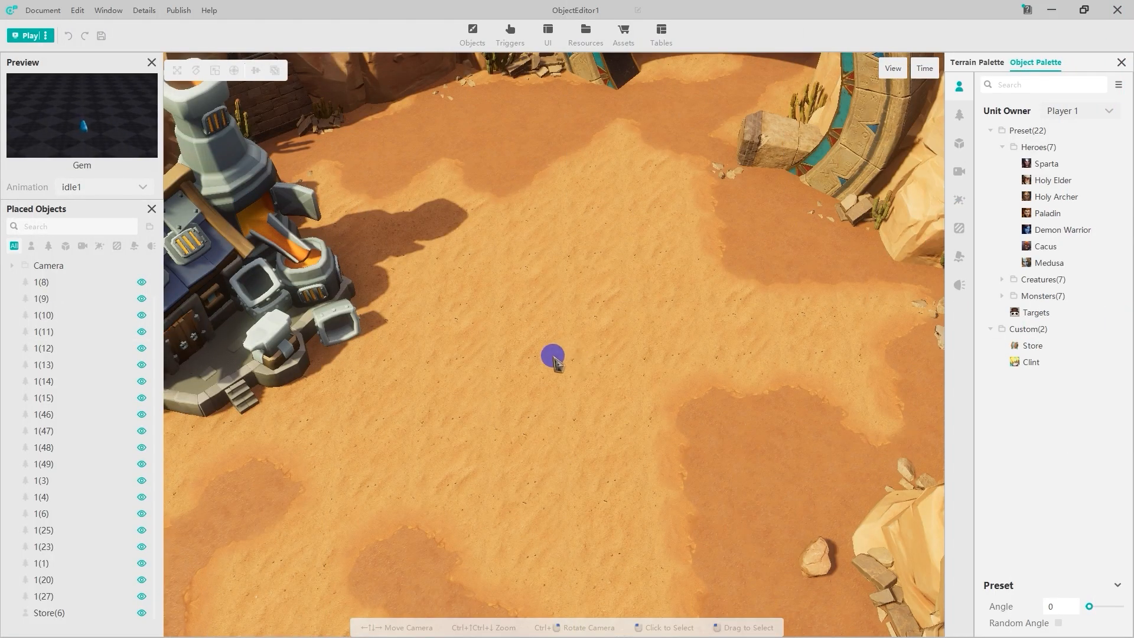
# - Start a new custom item from the template in the Object Editor and name it Gem
pyautogui.click(470, 34)
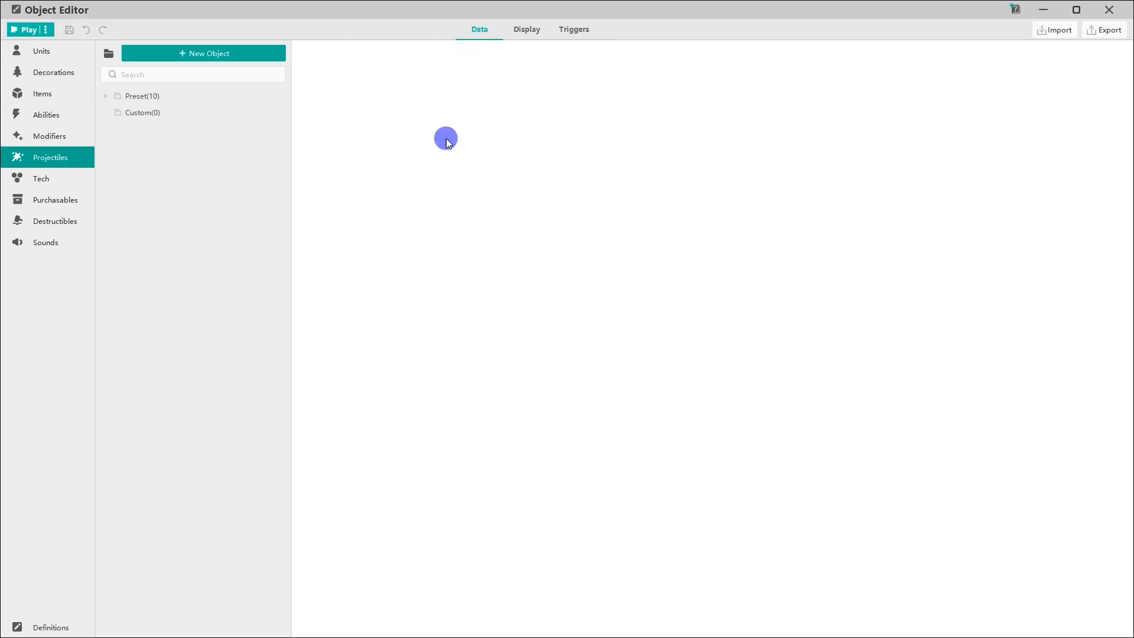
pyautogui.click(65, 95)
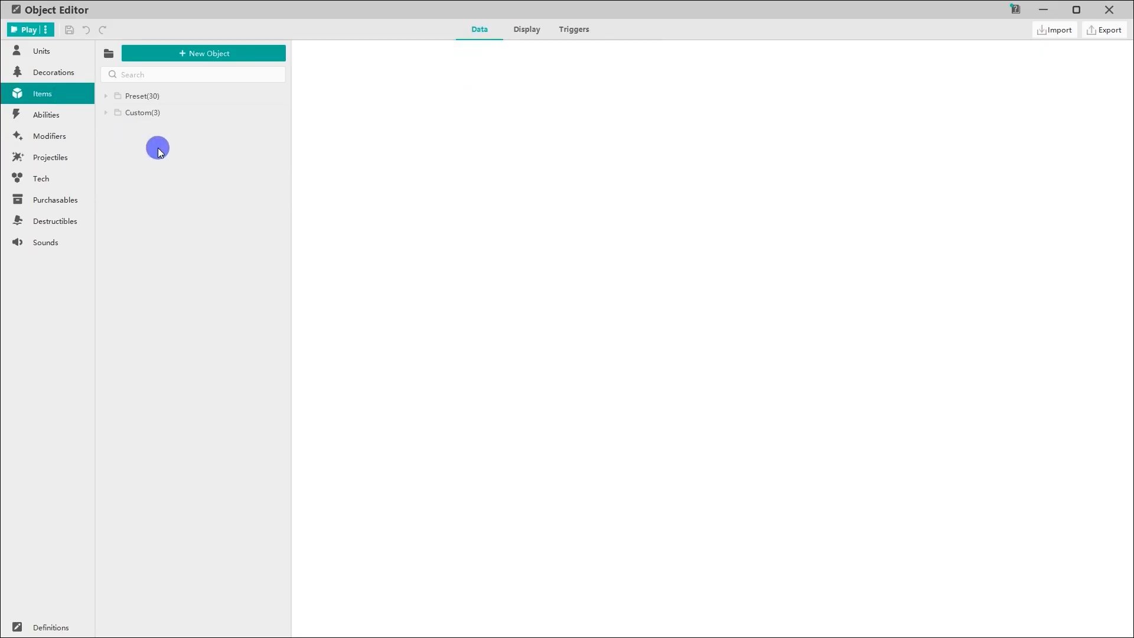
pyautogui.click(107, 112)
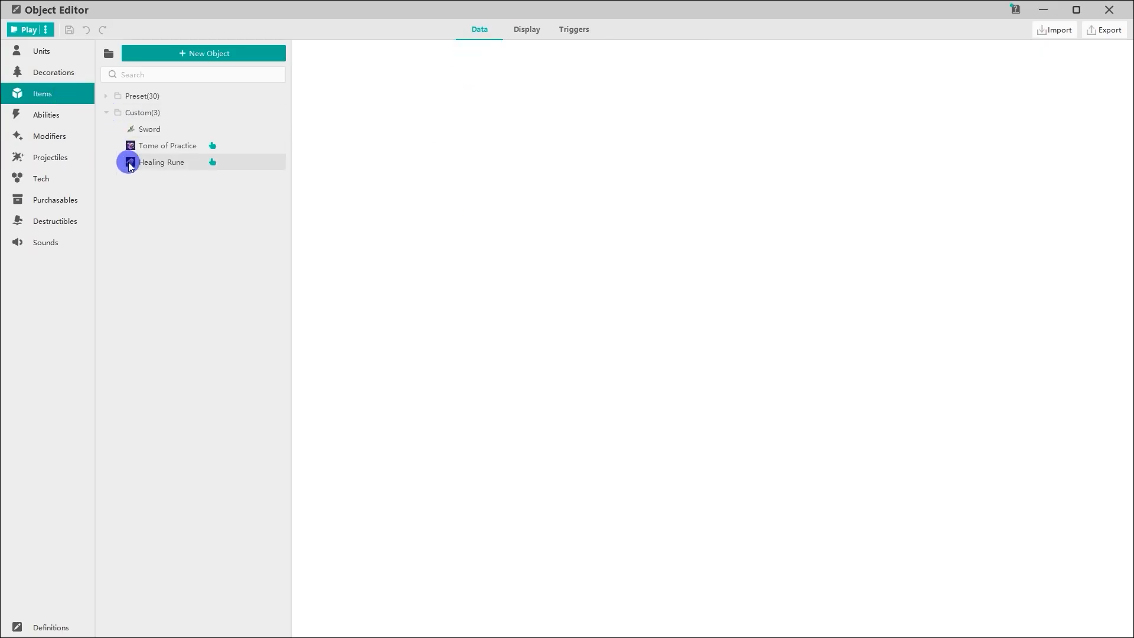
pyautogui.click(198, 59)
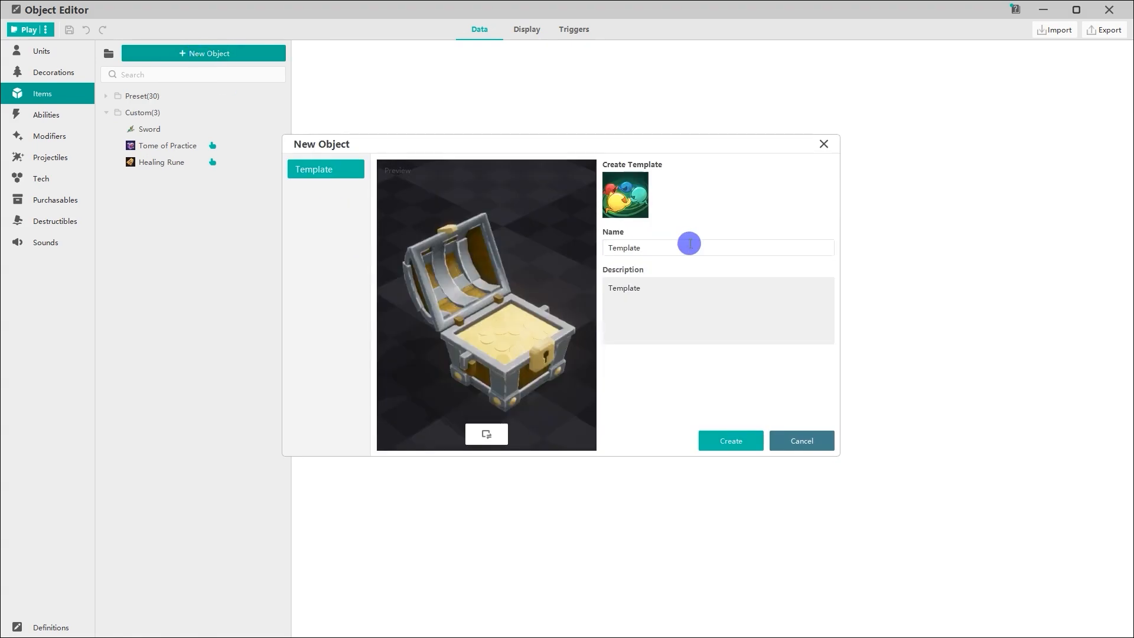
pyautogui.click(610, 248)
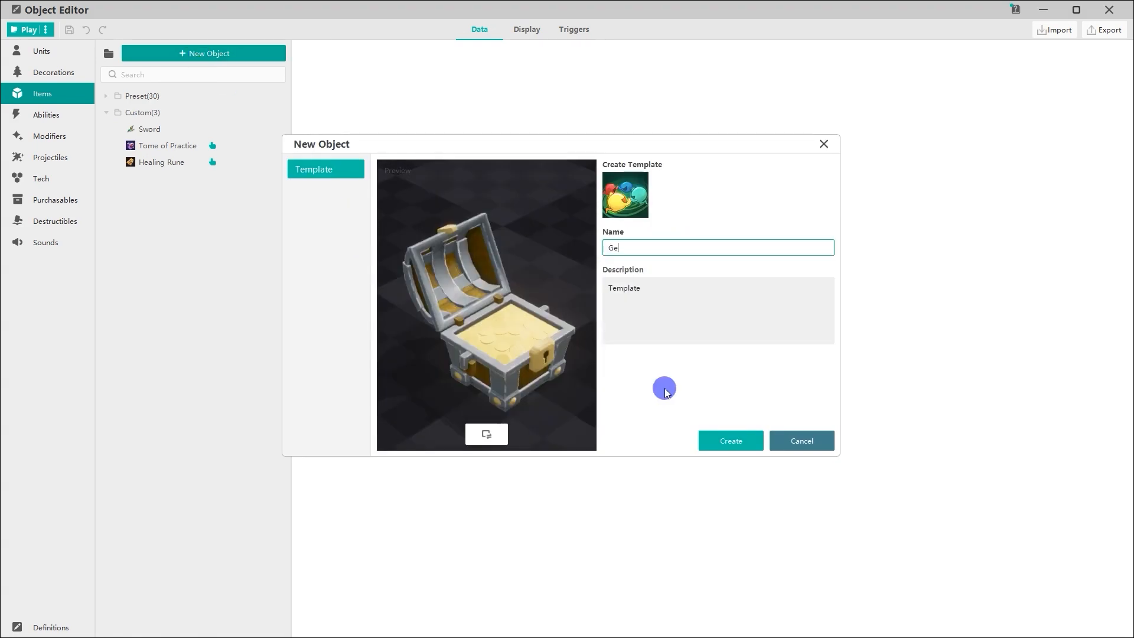
pyautogui.write('Gem')
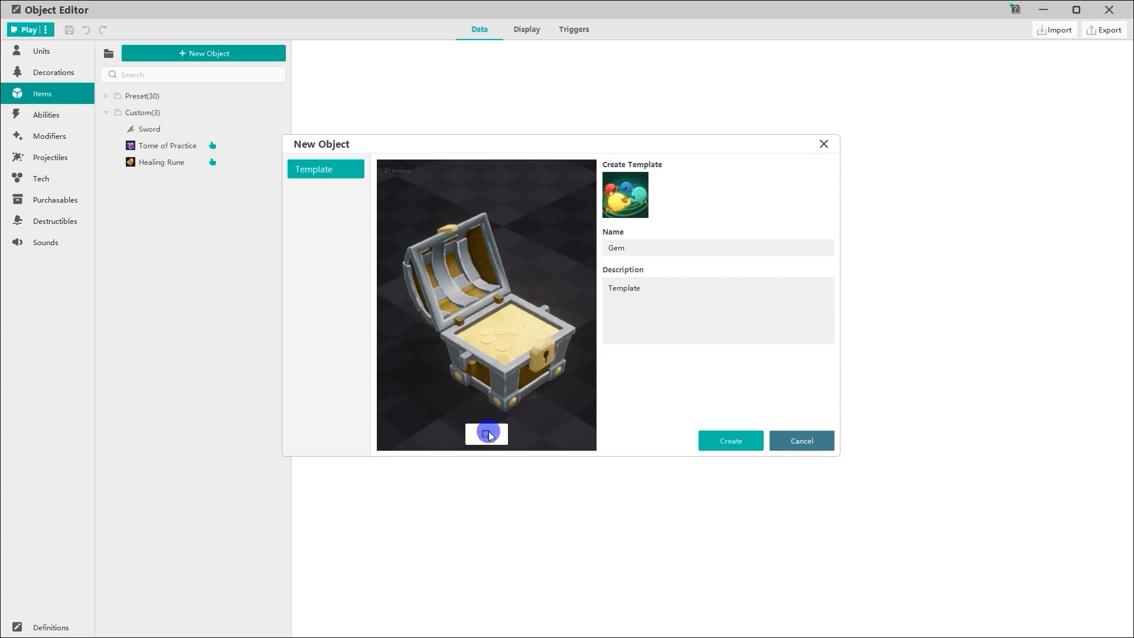
# - Assign the Gemstones model from the Functional Props category to the new Gem item
pyautogui.click(487, 433)
pyautogui.click(126, 278)
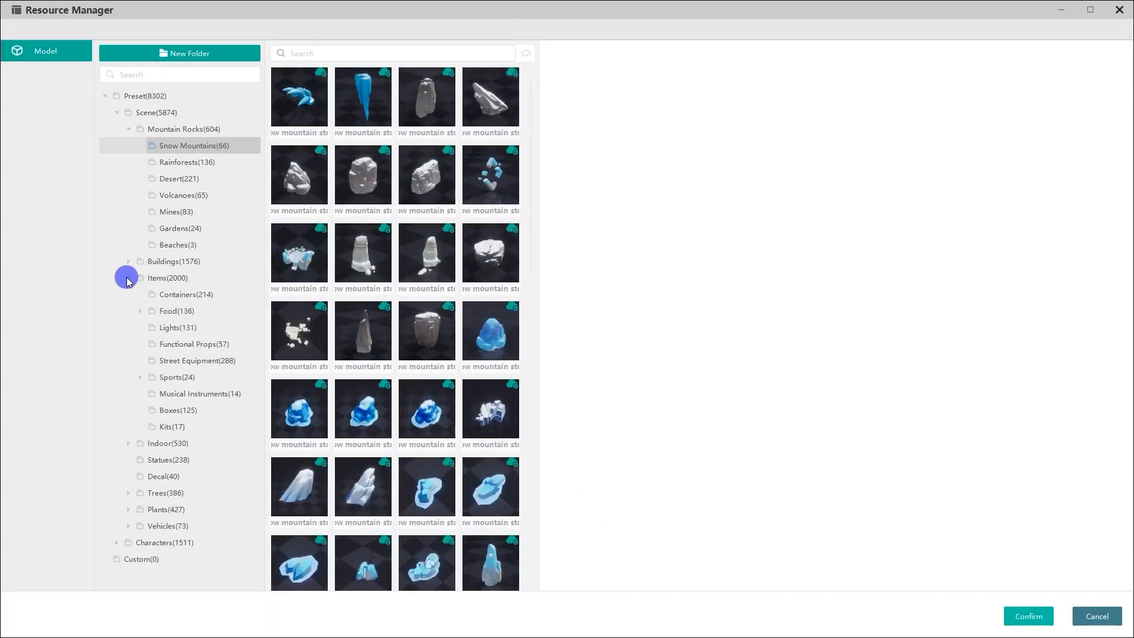
pyautogui.click(194, 345)
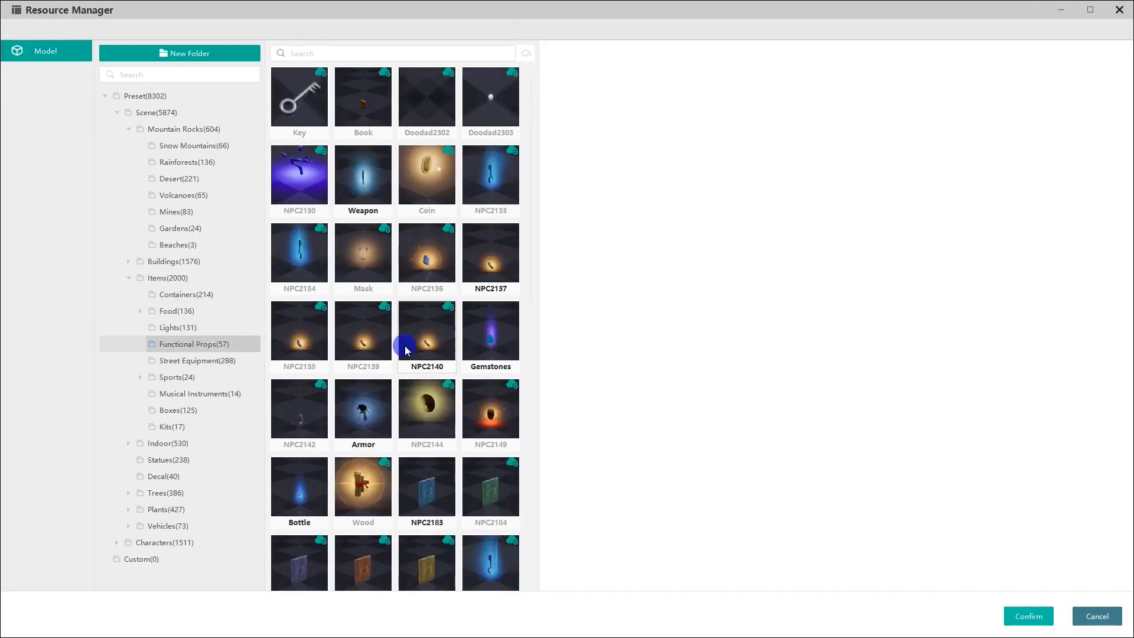
pyautogui.click(490, 333)
pyautogui.click(1020, 616)
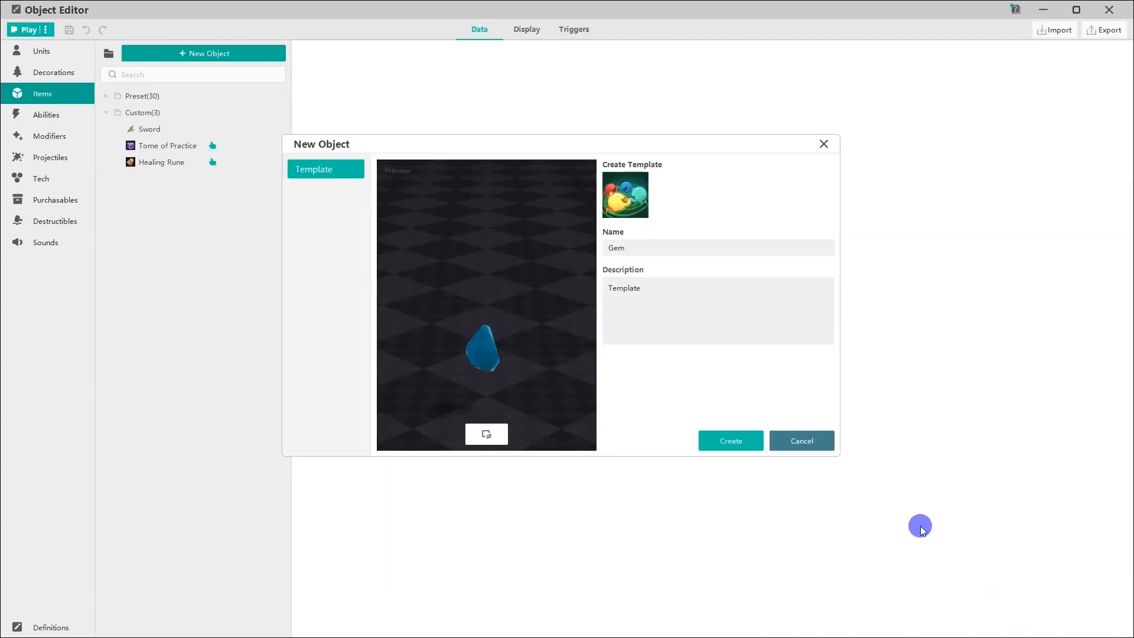
# - Describe the Gem as "A magical gemstone.", create the item and return to the map
pyautogui.click(705, 340)
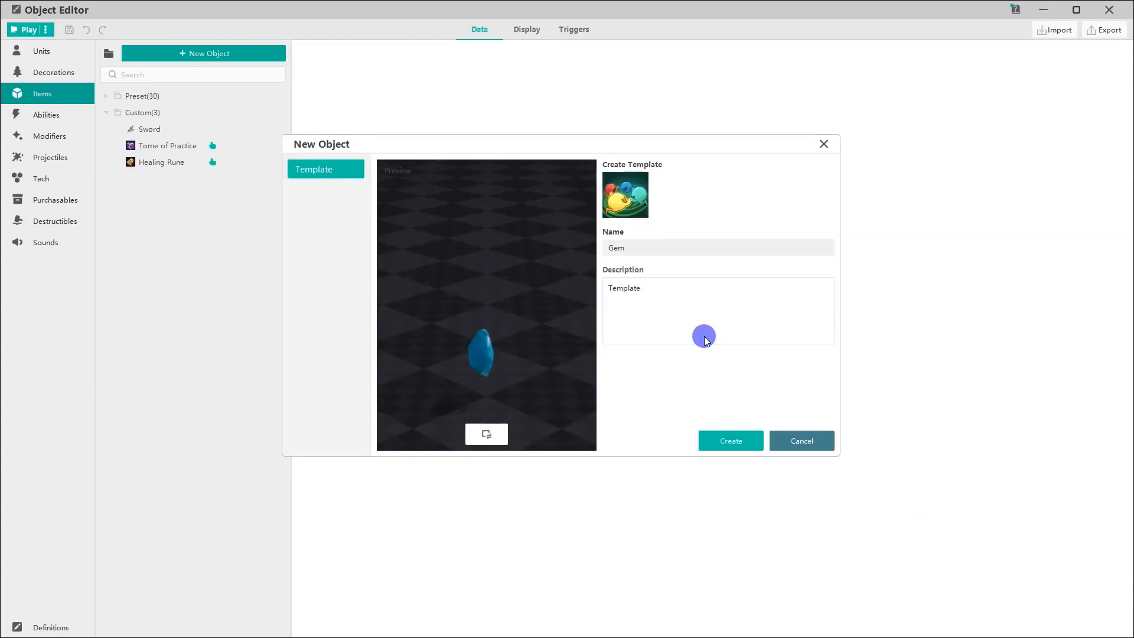
pyautogui.doubleClick(628, 287)
pyautogui.write('A magical gemstone.')
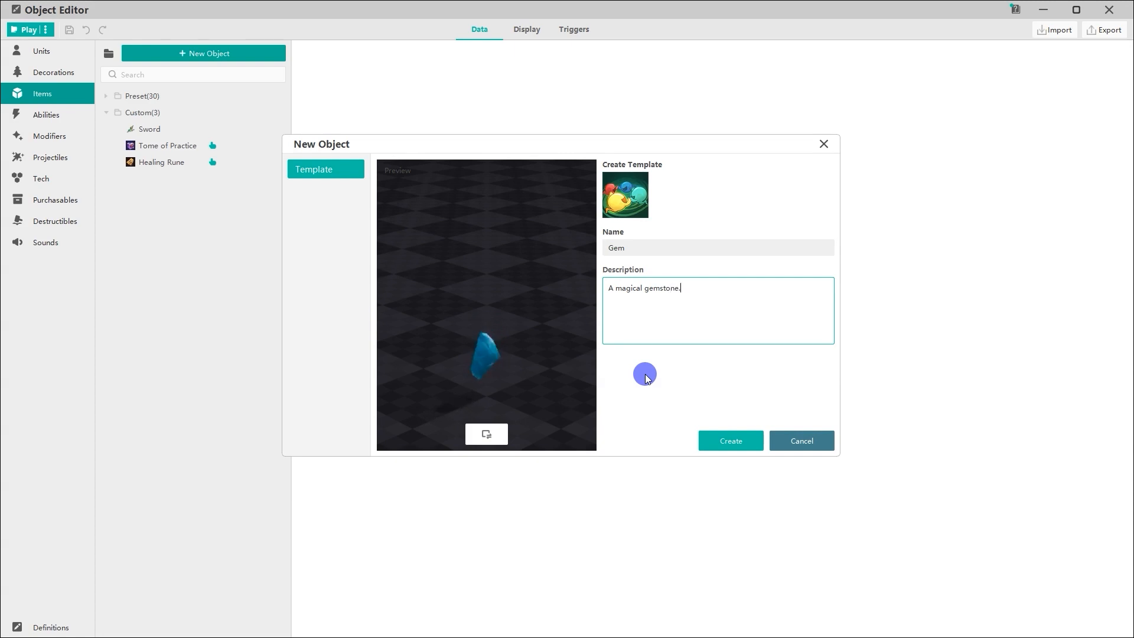
pyautogui.click(717, 442)
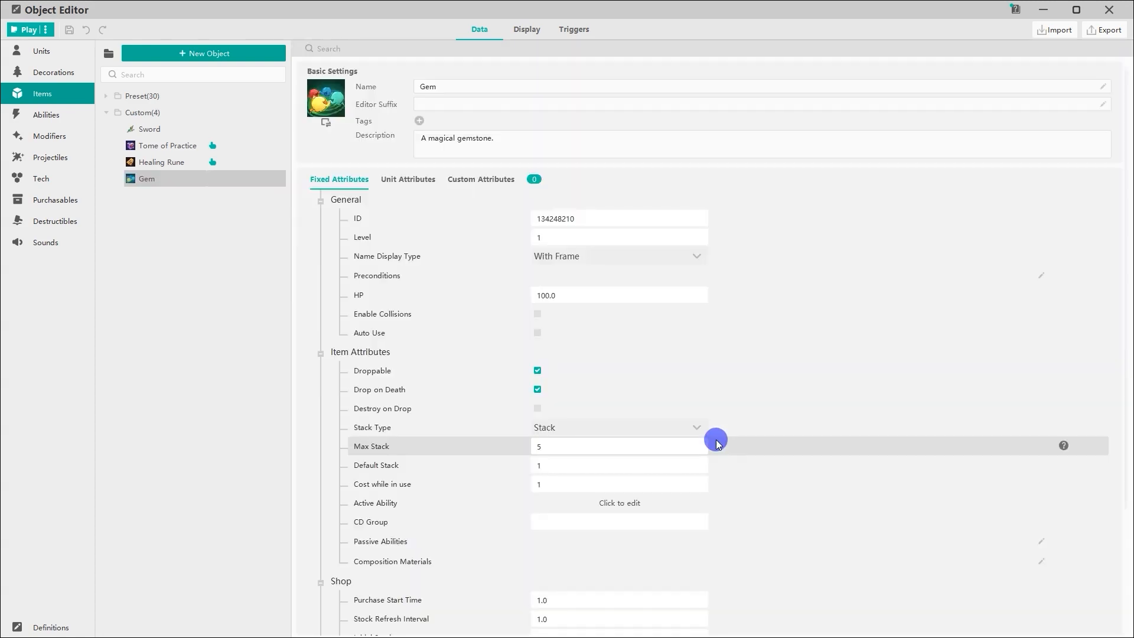
pyautogui.click(1108, 9)
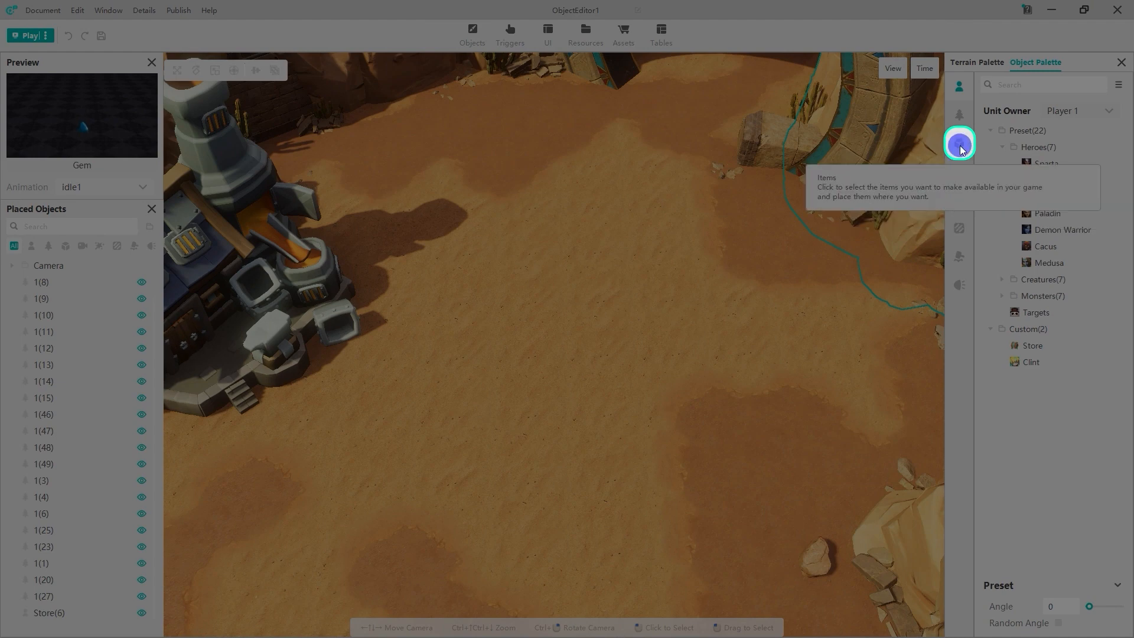
# - Place the custom Gem item on the darker sand near the rocks, at about X 358, Y 783
pyautogui.click(959, 147)
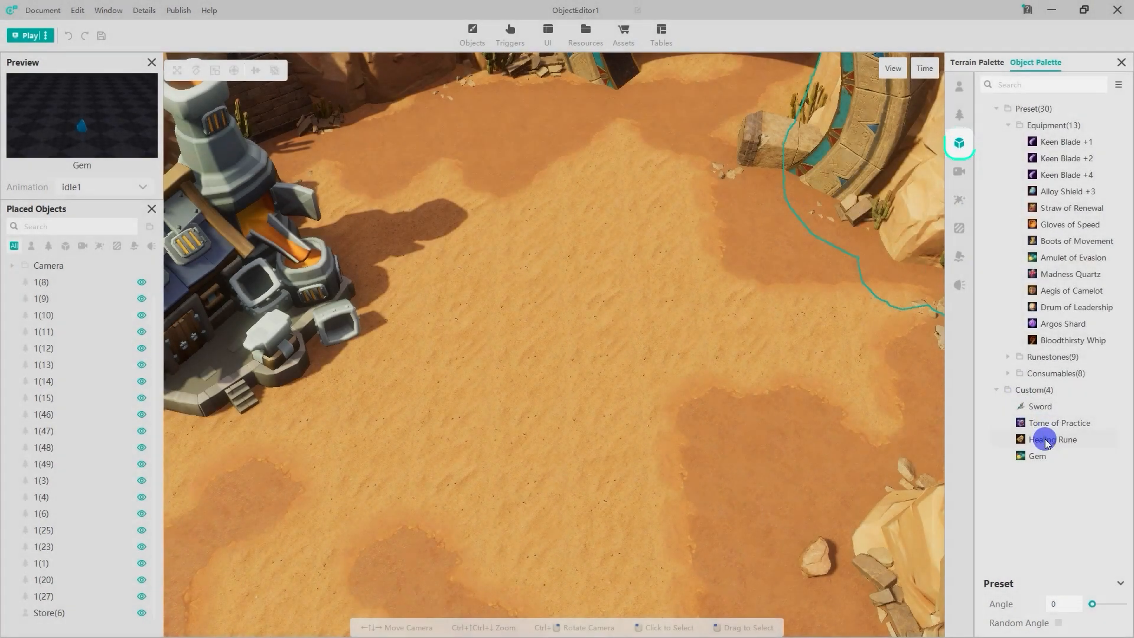
pyautogui.click(1040, 457)
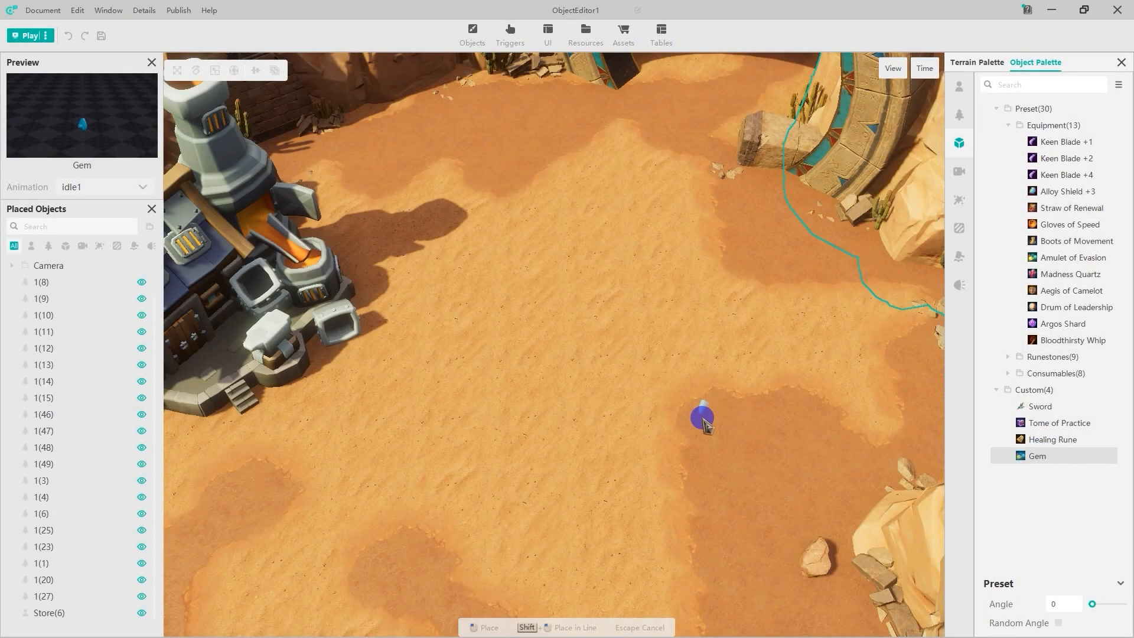
pyautogui.click(705, 424)
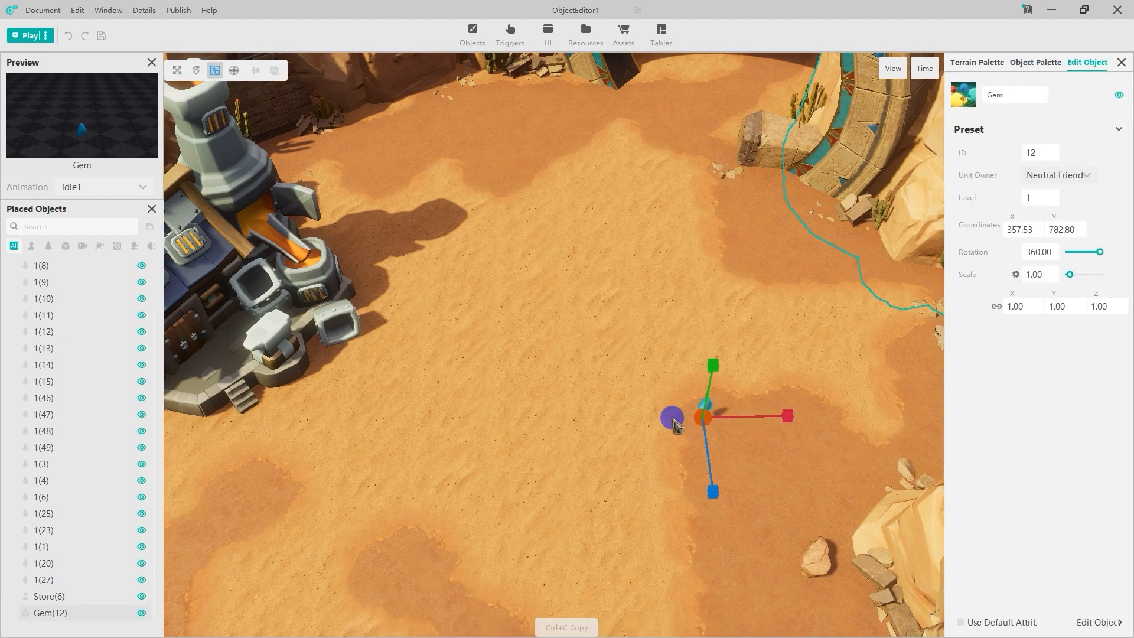
# - Scale the placed Gem uniformly to about 1.26 and move it to about X 374, Y 802
pyautogui.moveTo(709, 416); pyautogui.dragTo(552, 365)
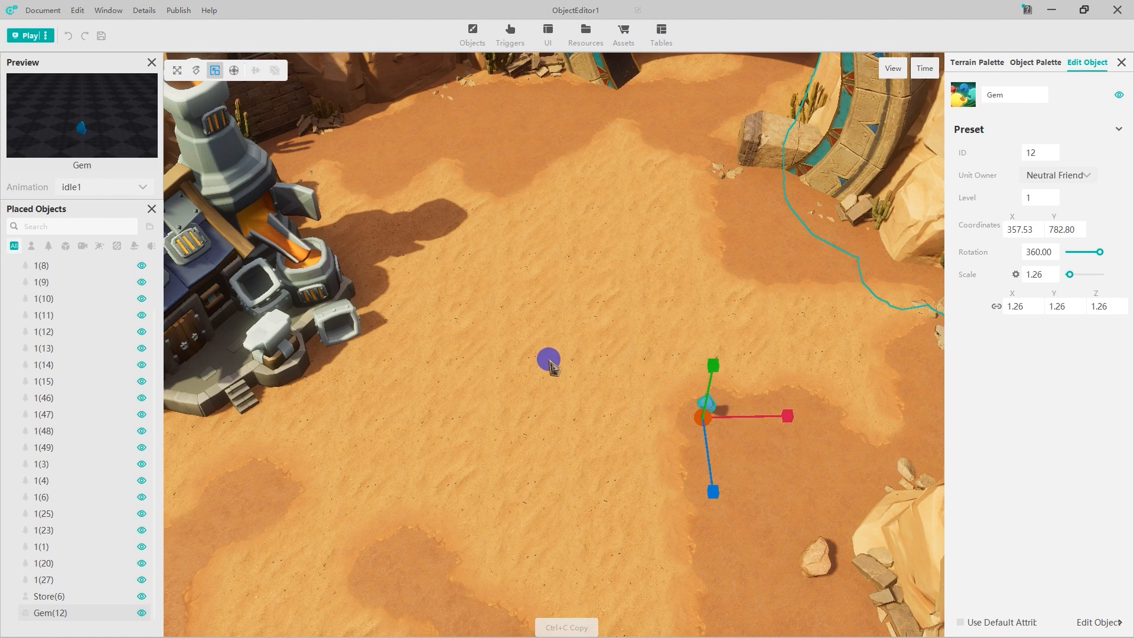
pyautogui.click(234, 70)
pyautogui.moveTo(699, 413)
pyautogui.mouseDown()
pyautogui.moveTo(674, 405)
pyautogui.moveTo(749, 380)
pyautogui.moveTo(710, 420)
pyautogui.mouseUp()
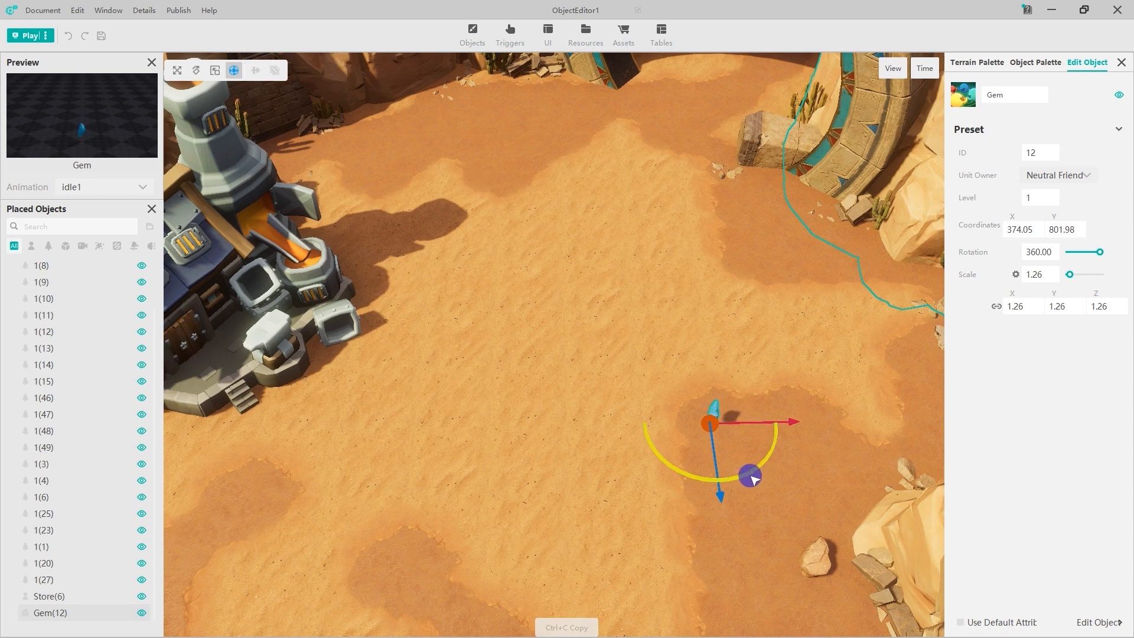
pyautogui.click(737, 487)
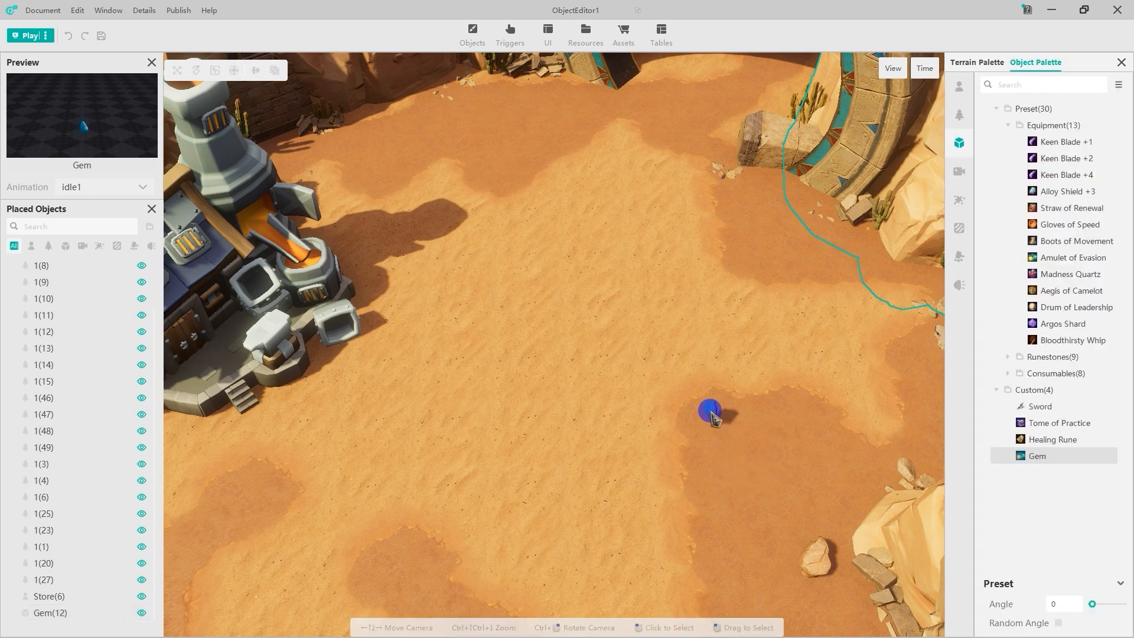
# - Edit the placed Gem's object data, assign the custom Holy Light at level 1 as its Active Ability, and return to the map
pyautogui.click(716, 418)
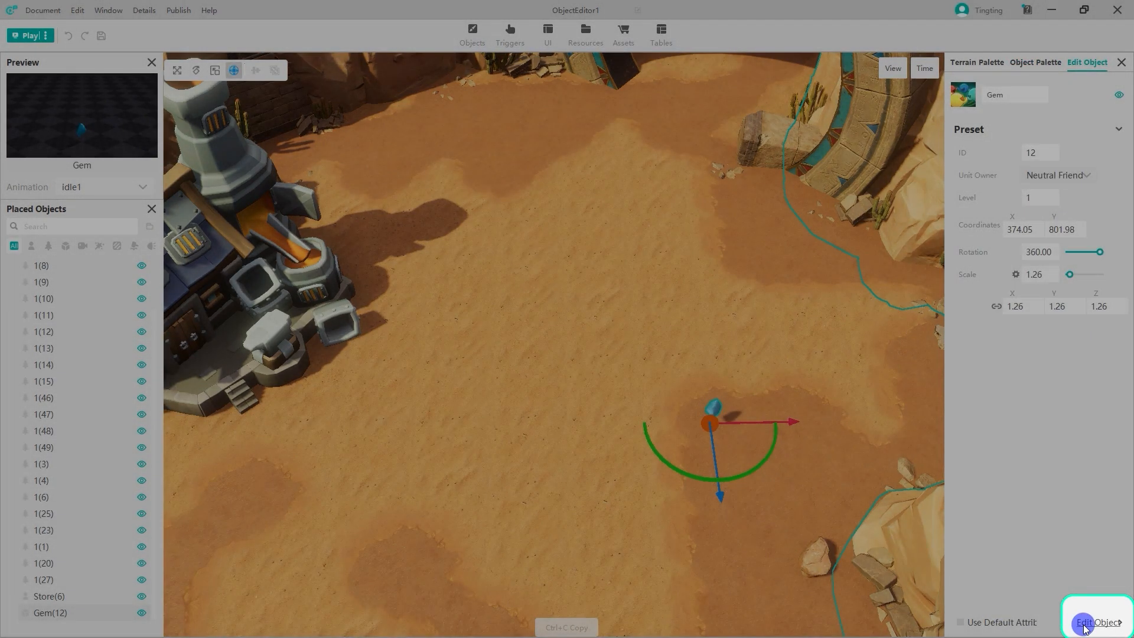
pyautogui.click(1084, 625)
pyautogui.scroll(-2, 974, 531)
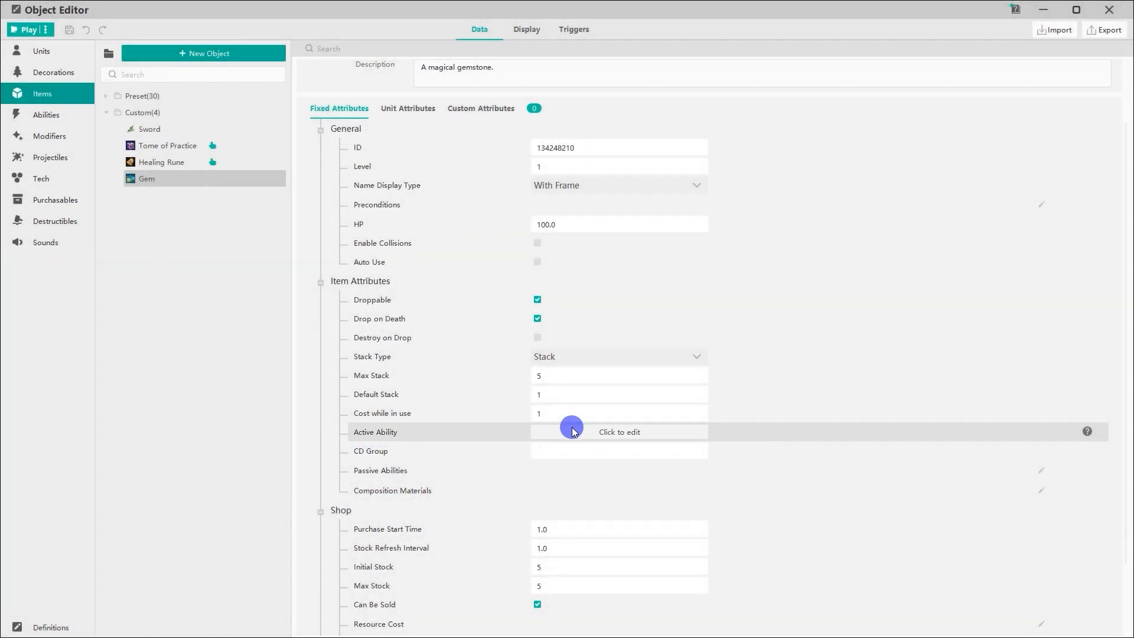
pyautogui.click(571, 431)
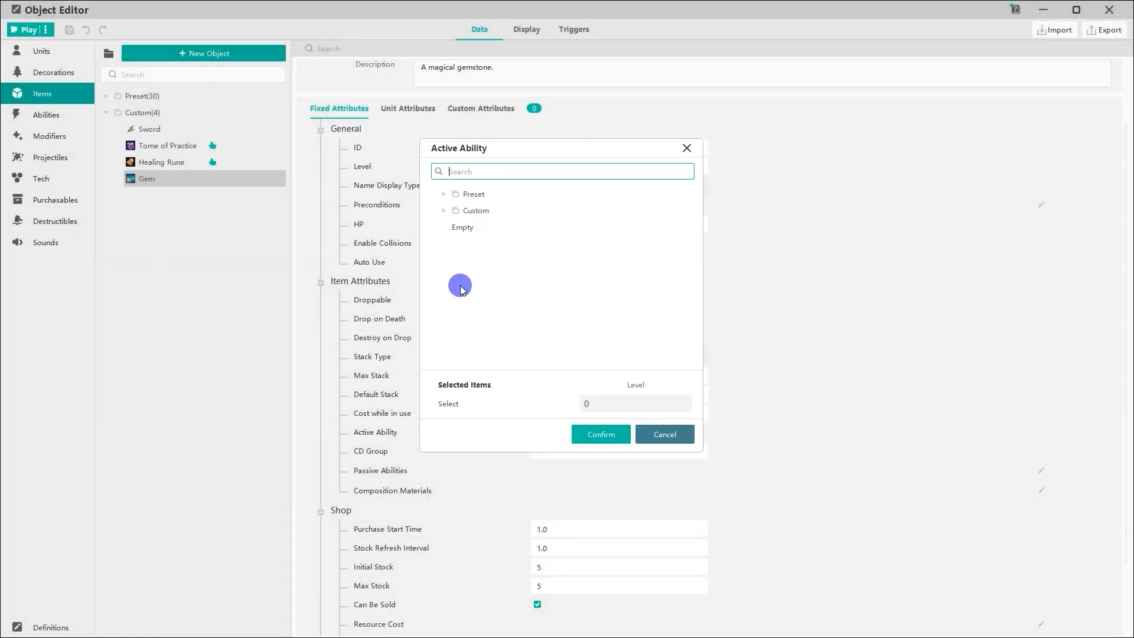
pyautogui.click(444, 210)
pyautogui.click(468, 225)
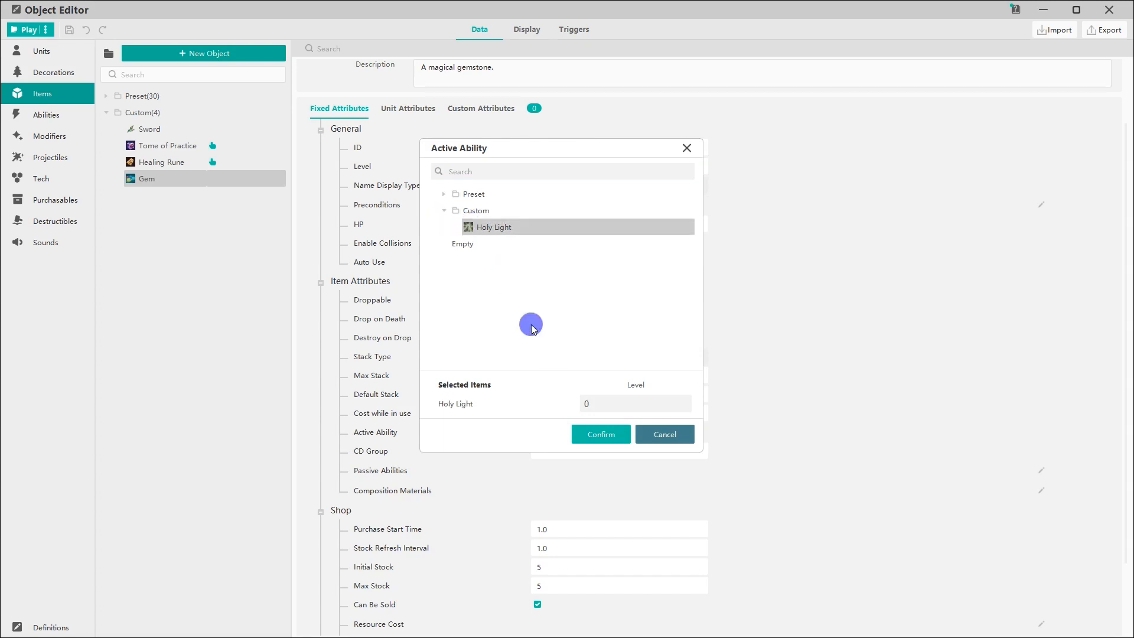
pyautogui.click(577, 403)
pyautogui.write('1')
pyautogui.click(600, 428)
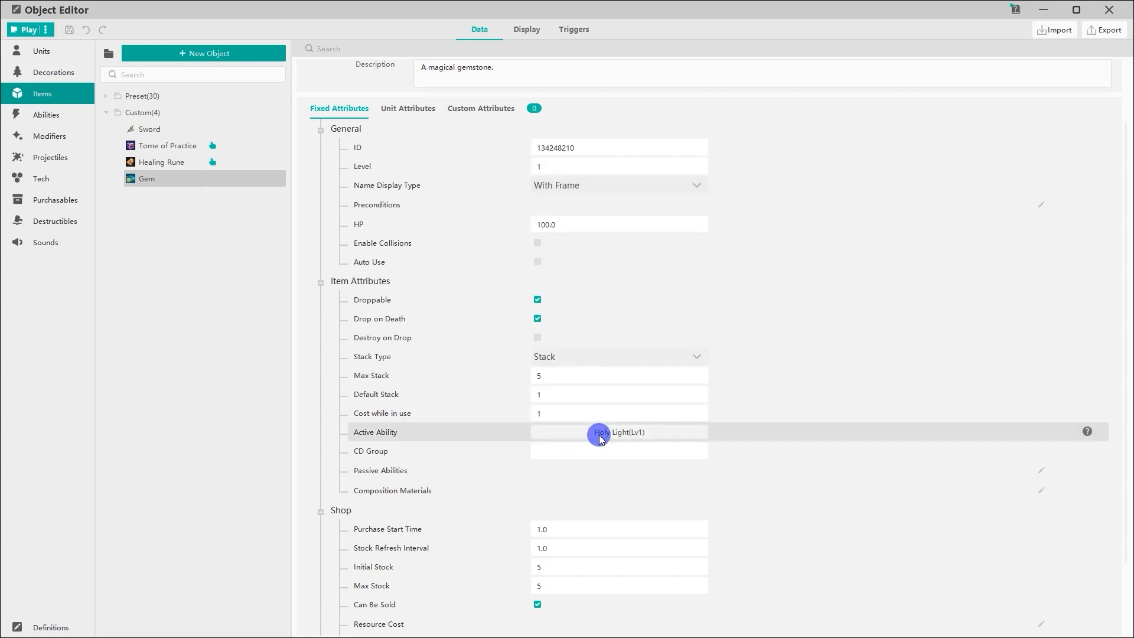
pyautogui.scroll(2, 833, 399)
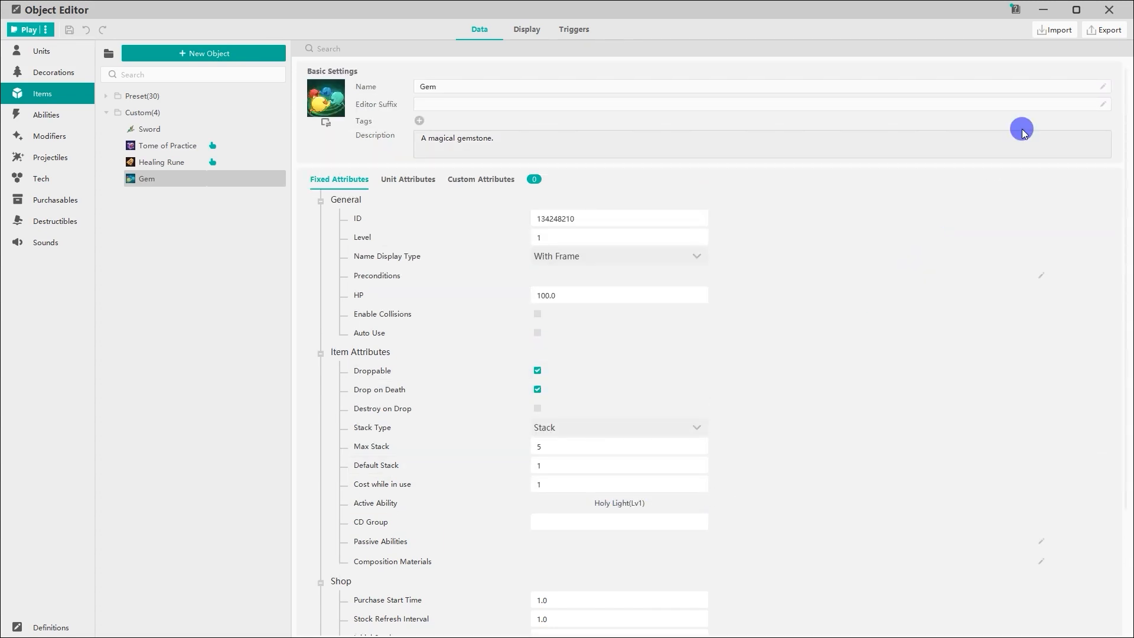
pyautogui.click(1109, 10)
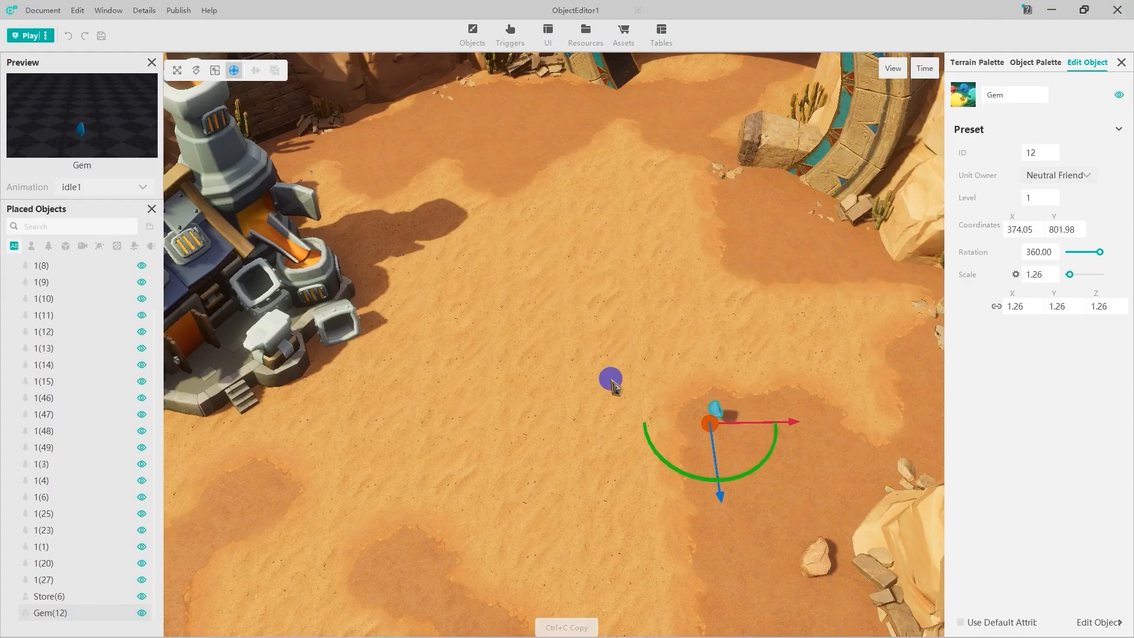
# - Deselect the Gem and create a custom projectile named Halo in the Object Editor, keeping the template's description
pyautogui.click(610, 379)
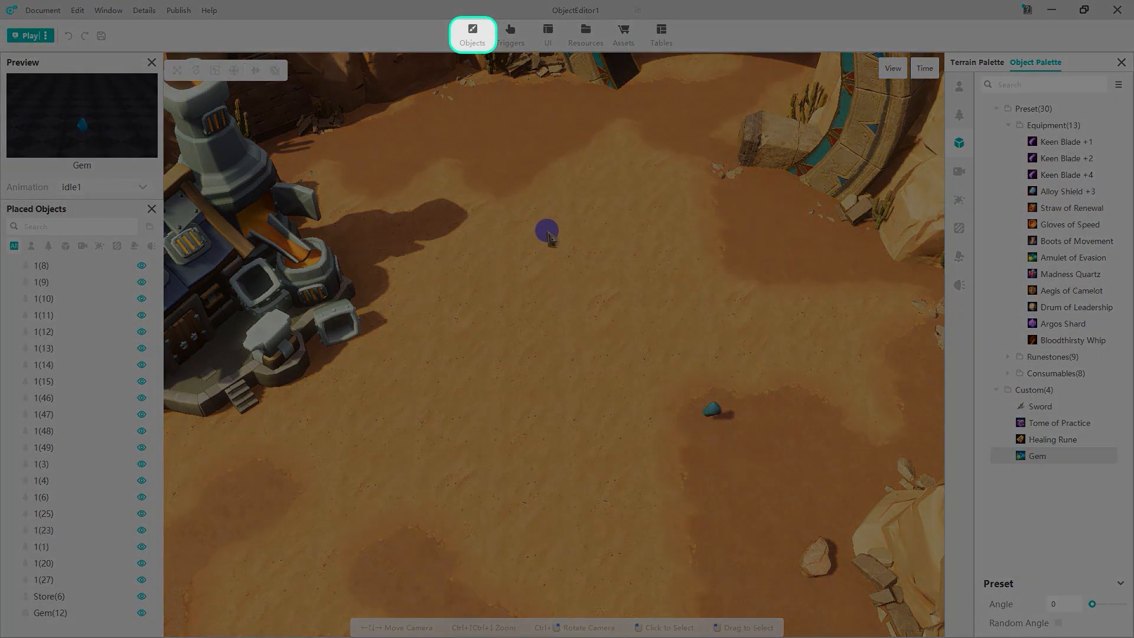
pyautogui.click(472, 35)
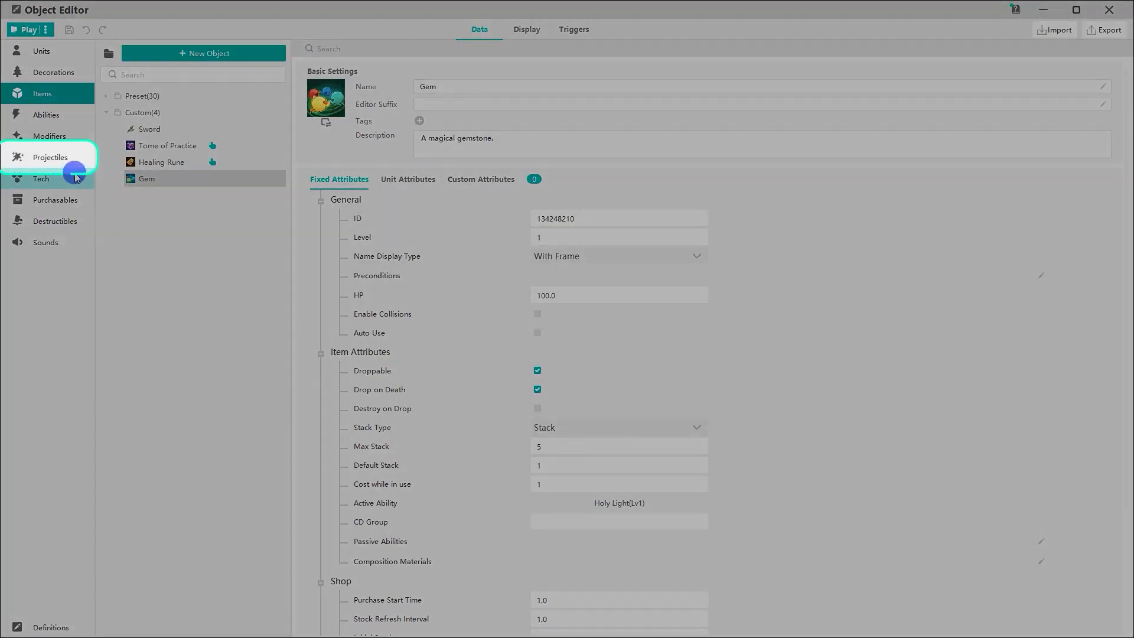
pyautogui.click(59, 157)
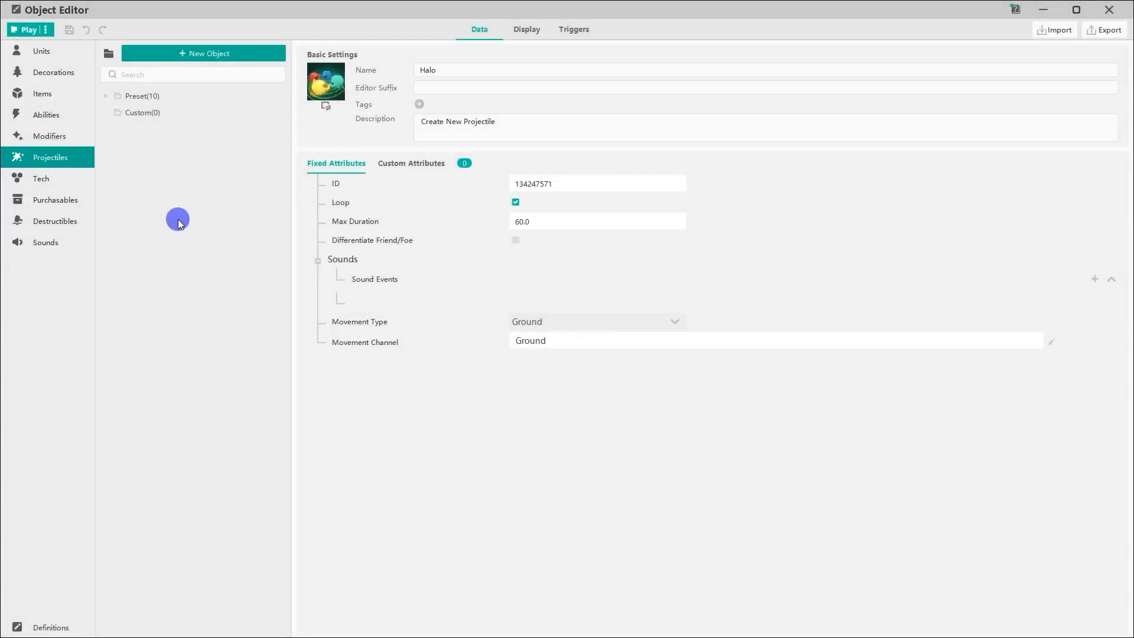
pyautogui.click(222, 57)
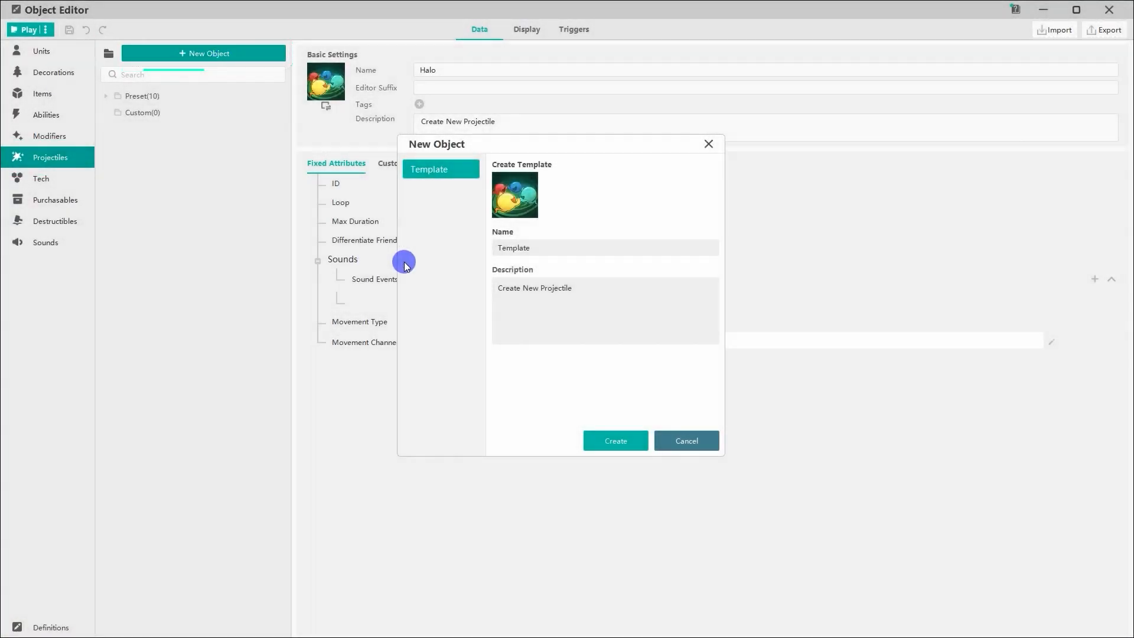
pyautogui.click(554, 248)
pyautogui.write('Halo')
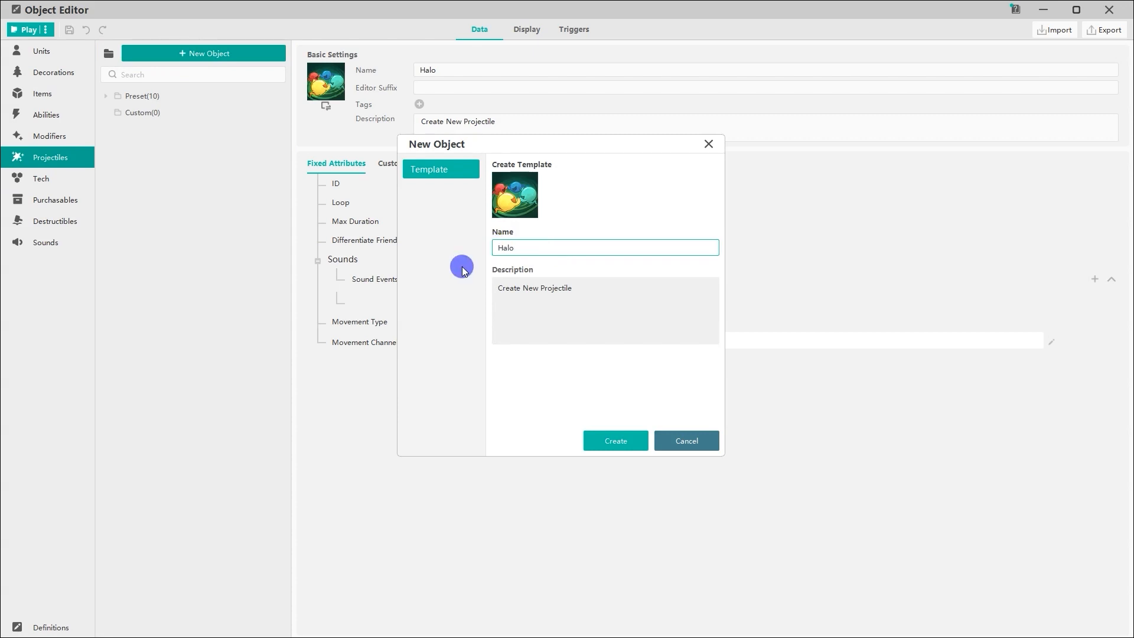
pyautogui.click(607, 440)
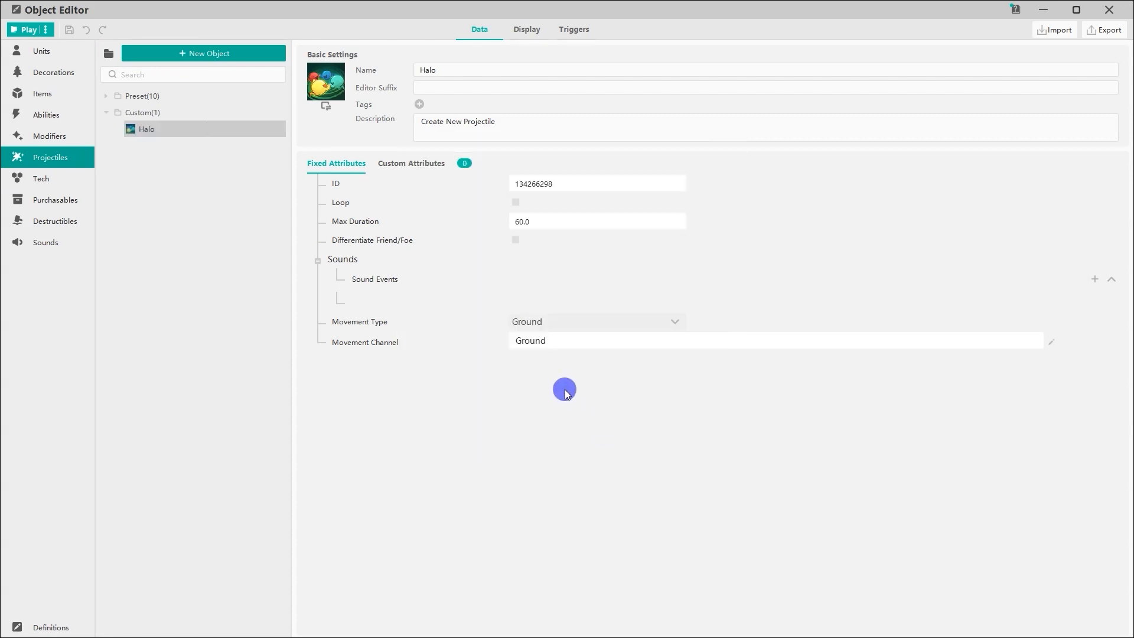
# - Assign the Magical particle "Magic circle runes_White" to the Halo projectile, enable Loop and return to the map
pyautogui.click(535, 35)
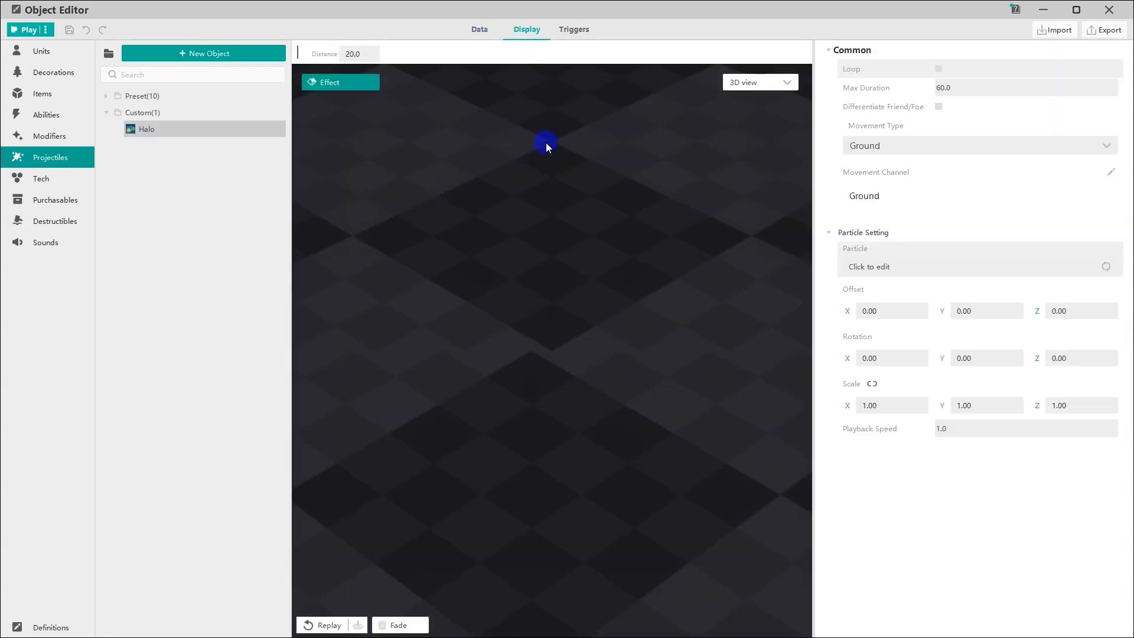
pyautogui.click(1110, 271)
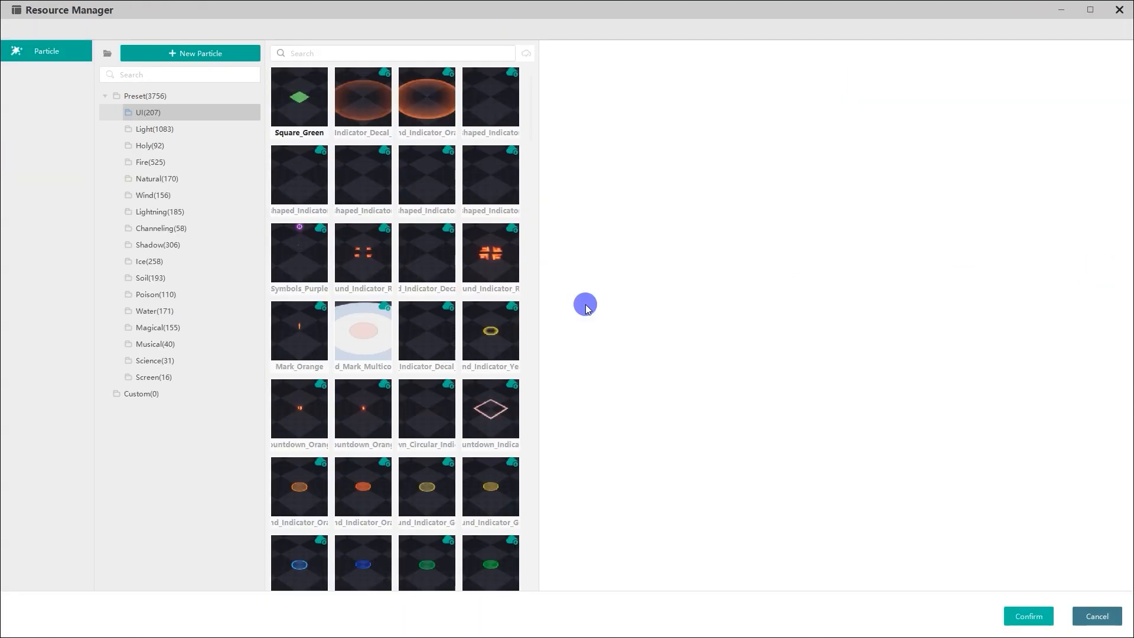
pyautogui.click(213, 328)
pyautogui.click(299, 99)
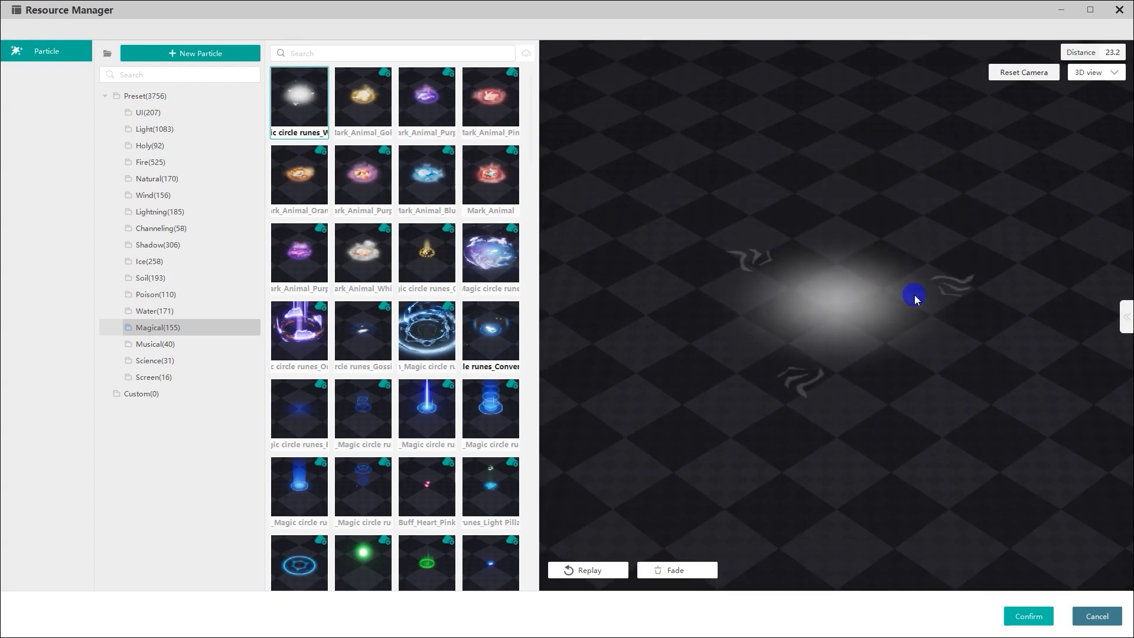
pyautogui.click(1029, 616)
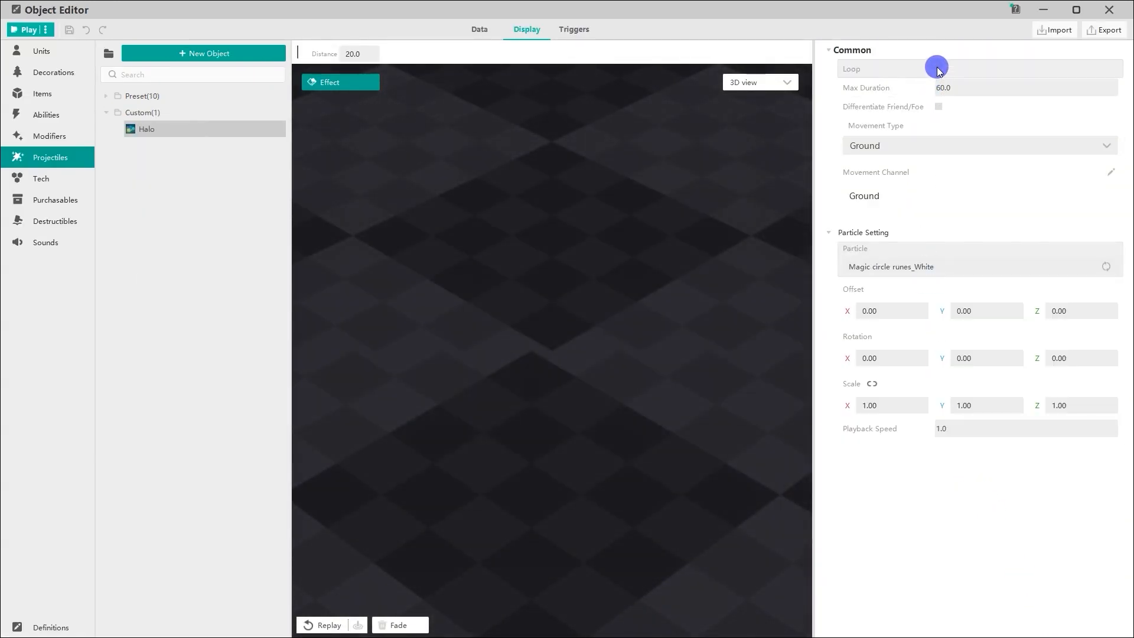
pyautogui.click(938, 70)
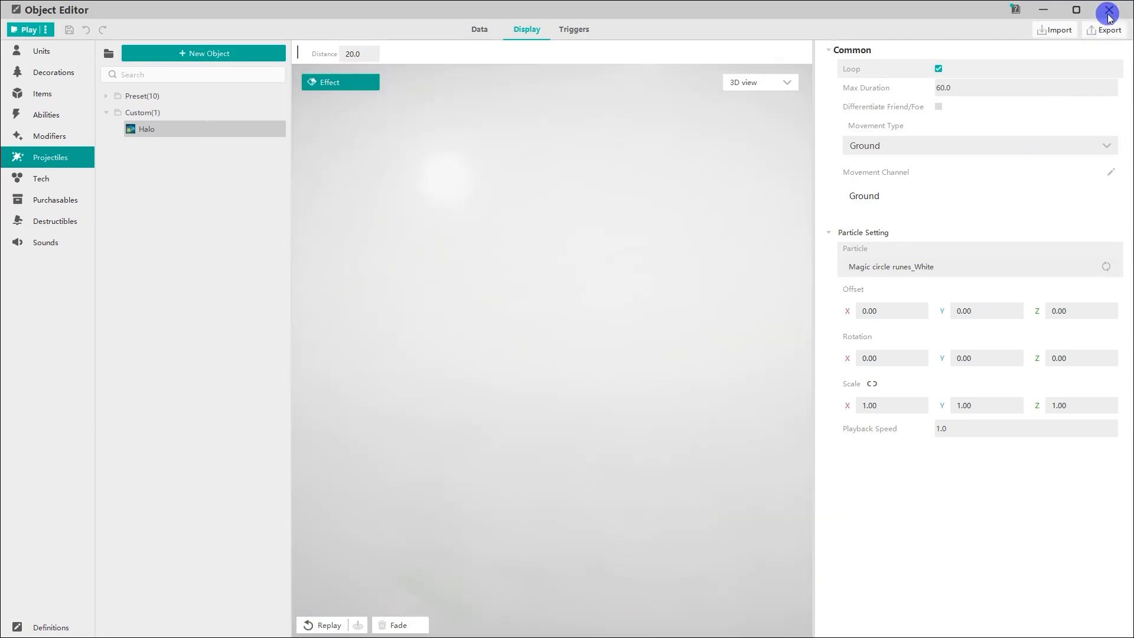
pyautogui.click(1108, 9)
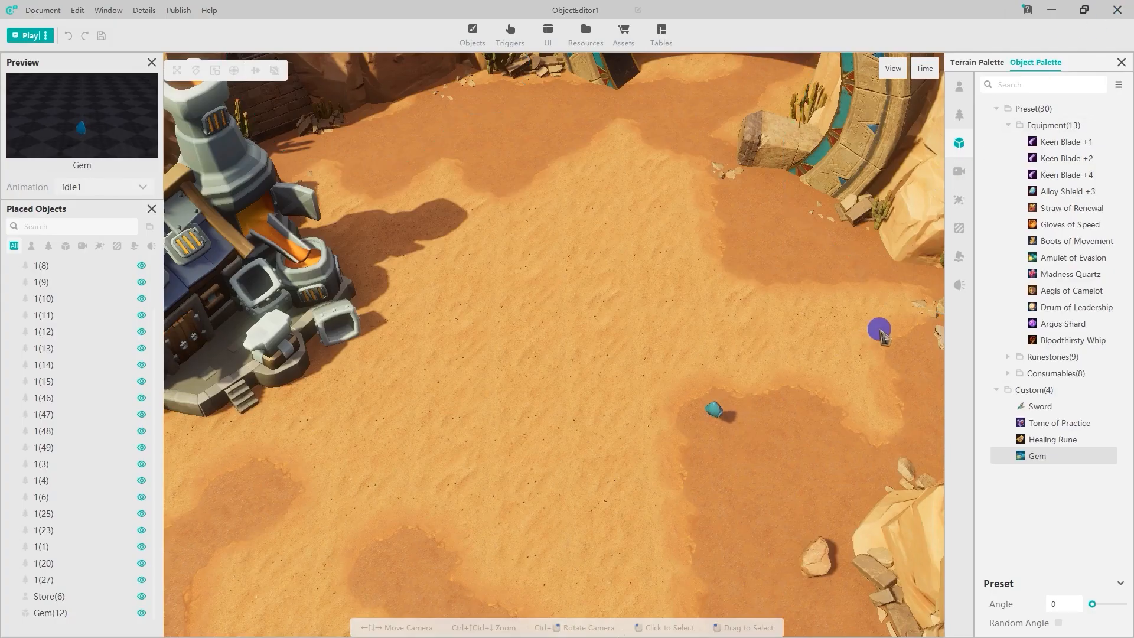
# - Place the custom Halo projectile over the Gem, at about X 391, Y 761
pyautogui.click(958, 199)
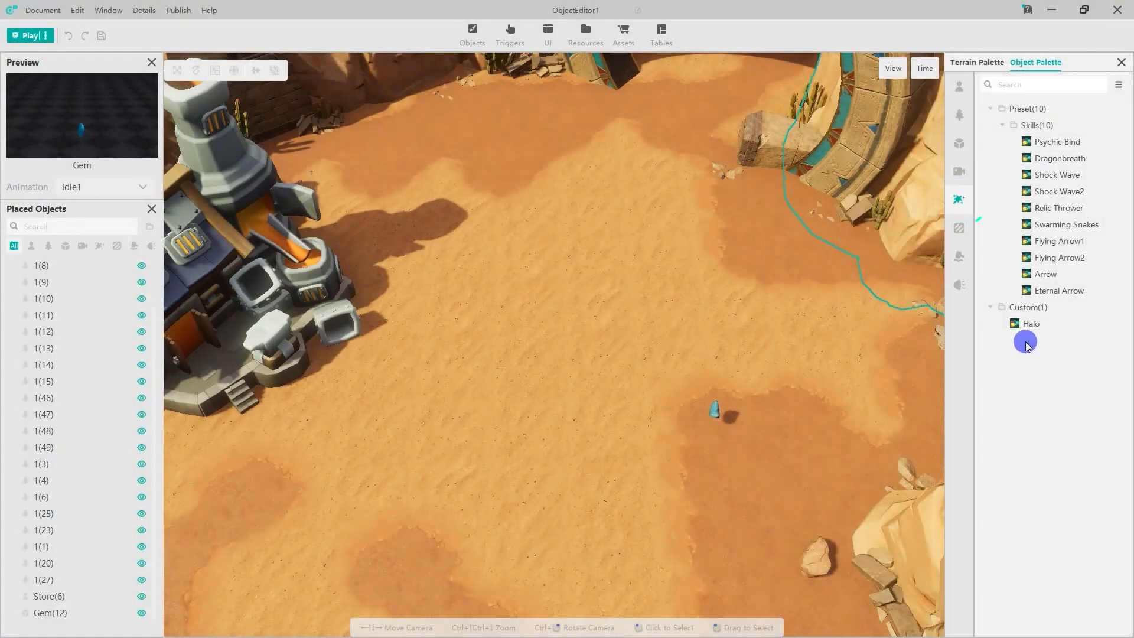
pyautogui.click(1030, 324)
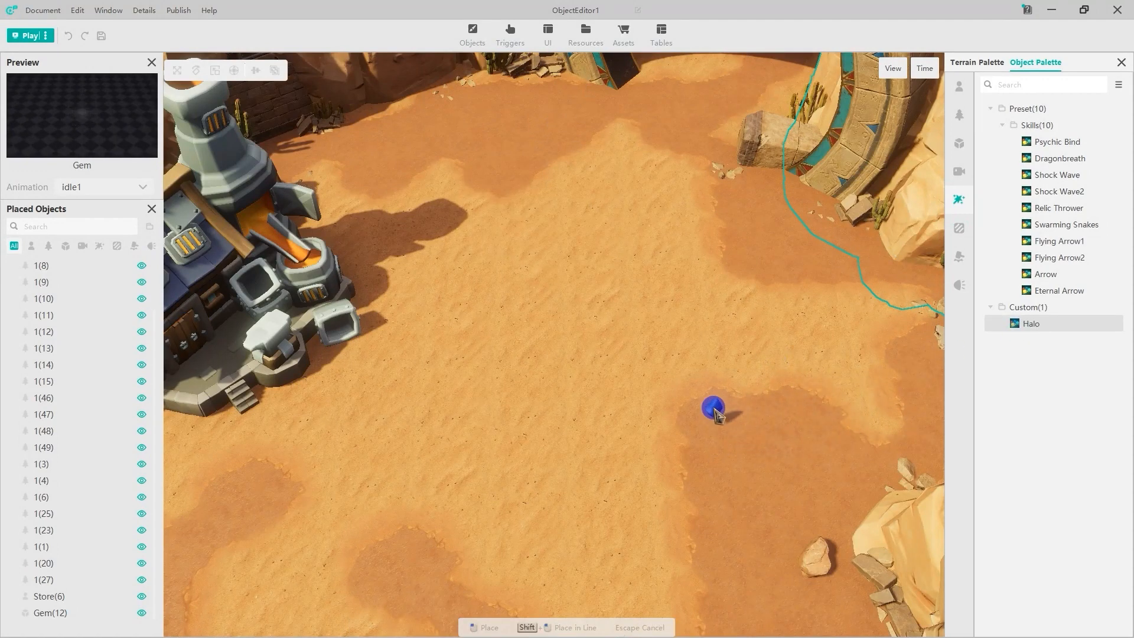
pyautogui.click(716, 408)
pyautogui.press('Escape')
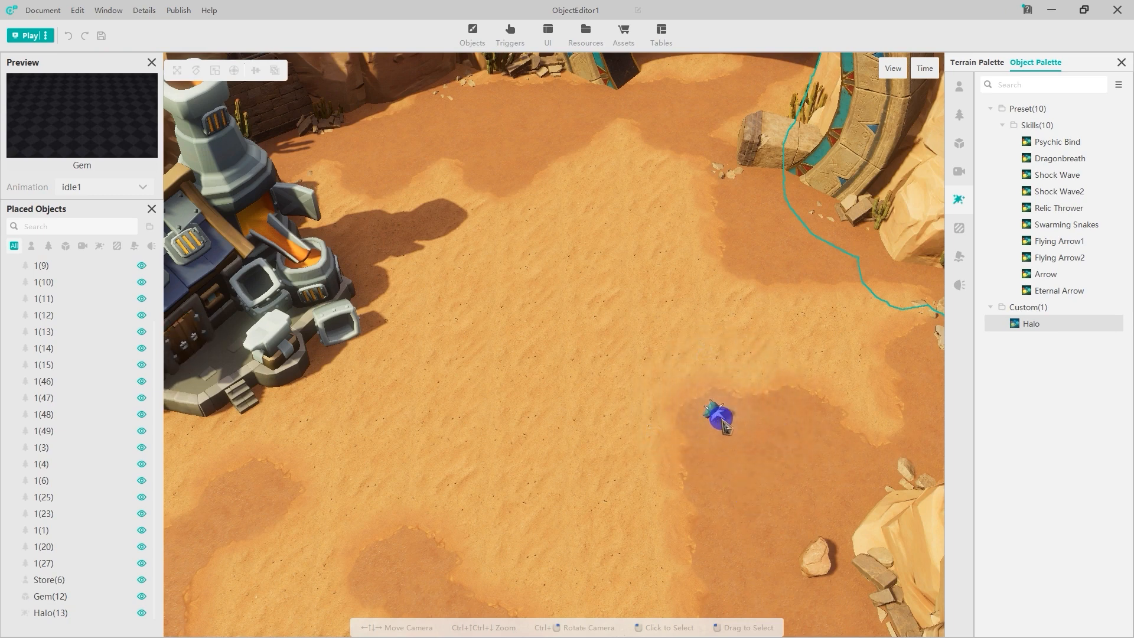
# - Scale the placed Halo uniformly to about 0.96 and deselect it
pyautogui.click(722, 420)
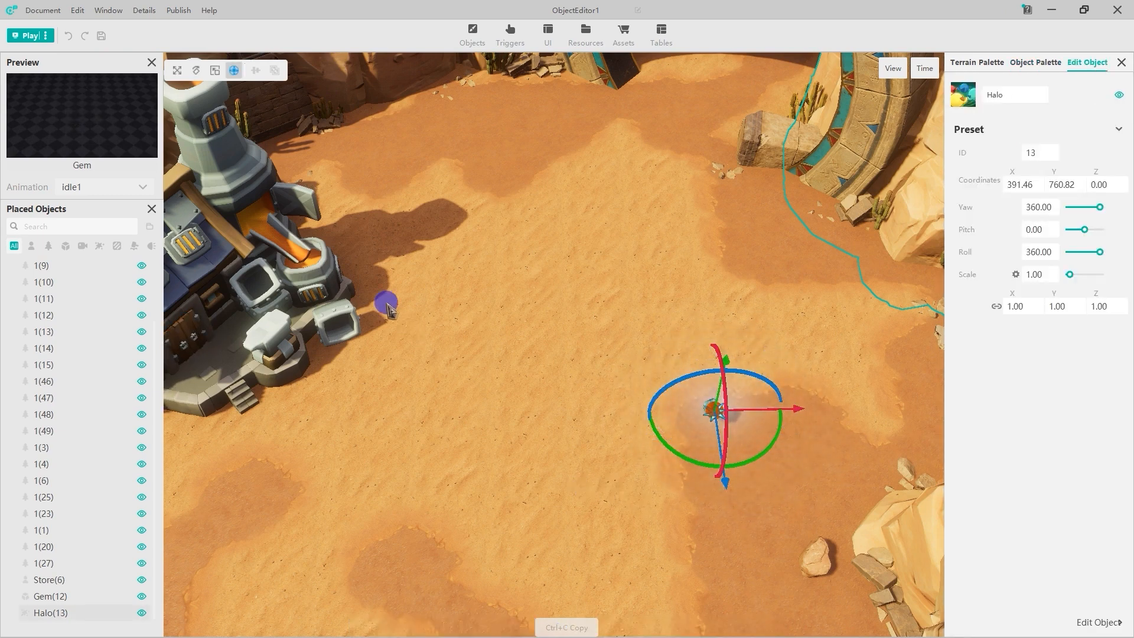
pyautogui.click(215, 71)
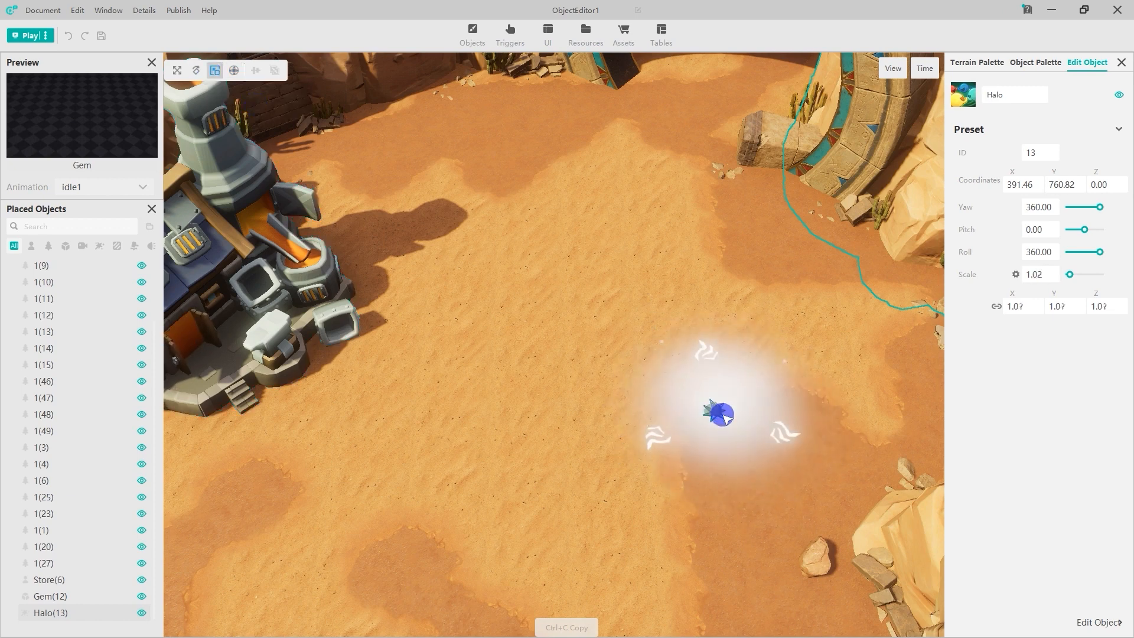
pyautogui.moveTo(722, 411); pyautogui.dragTo(713, 419)
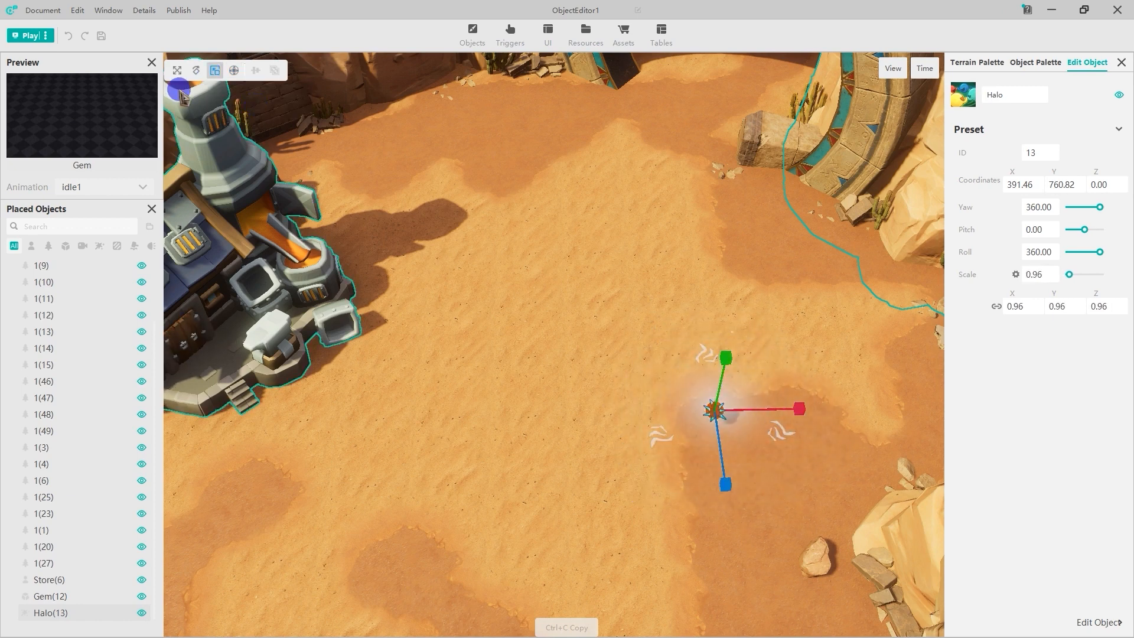
pyautogui.click(177, 70)
pyautogui.click(578, 474)
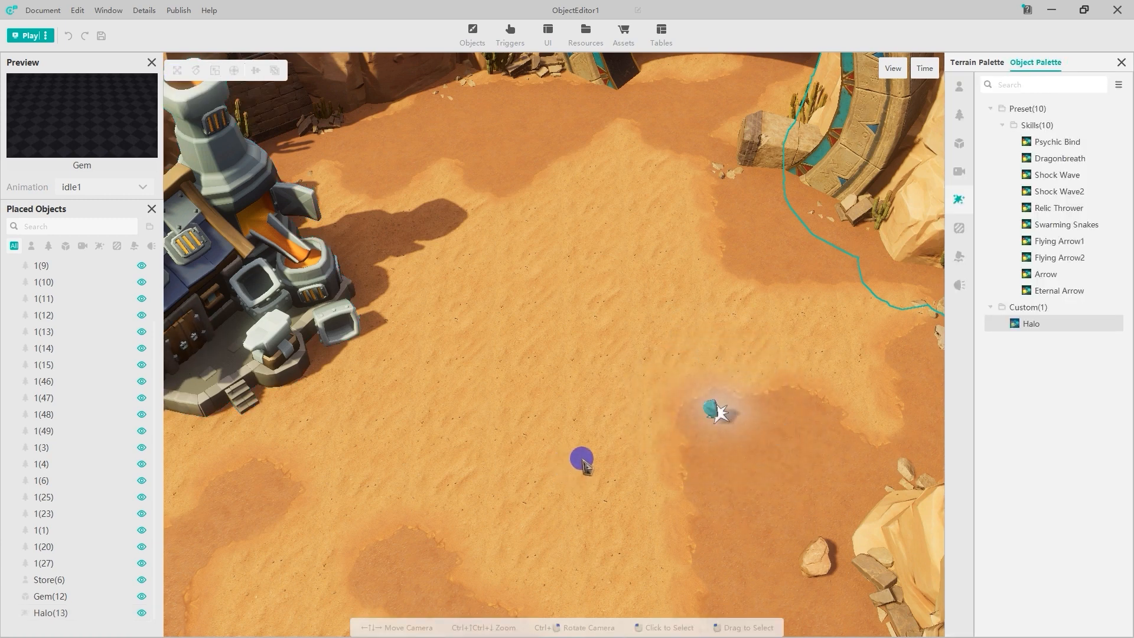
# - Place the custom unit Clint for Player 1 on the open sand between the store and the Gem
pyautogui.click(1035, 360)
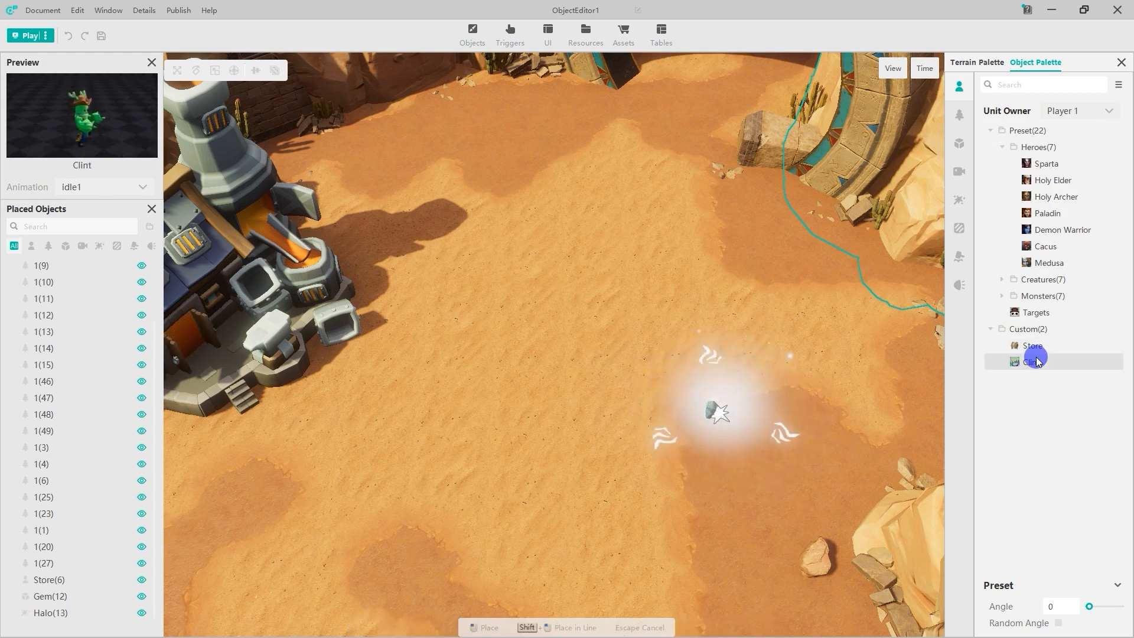
pyautogui.click(568, 321)
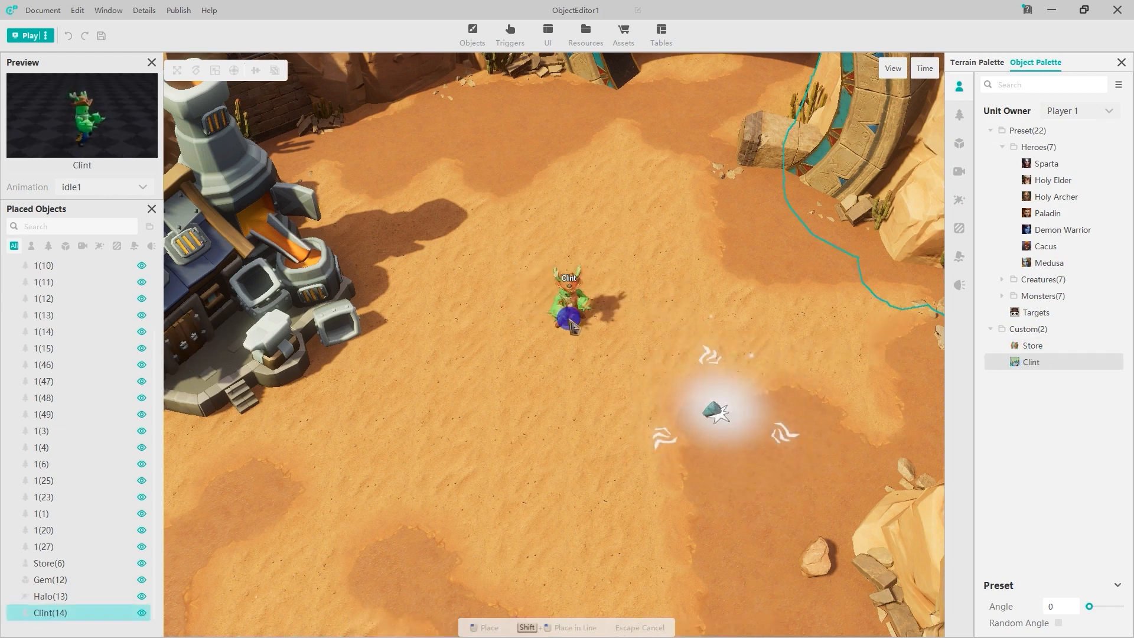
pyautogui.press('Escape')
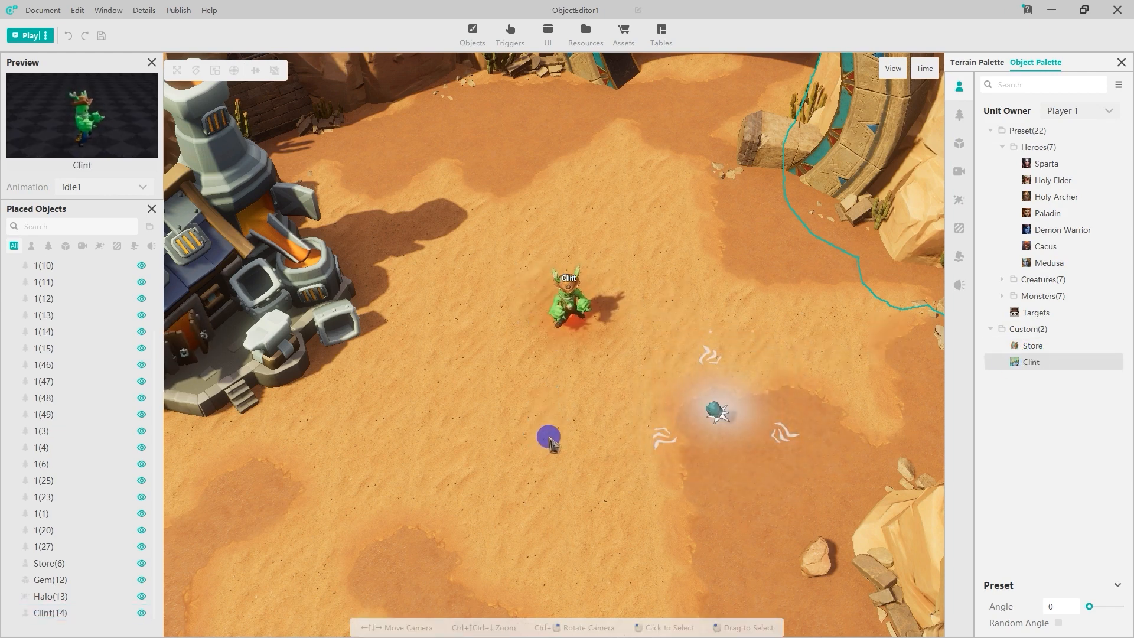
# - Start a playtest, open the store, get three Swords for Clint and close the store window
pyautogui.click(37, 36)
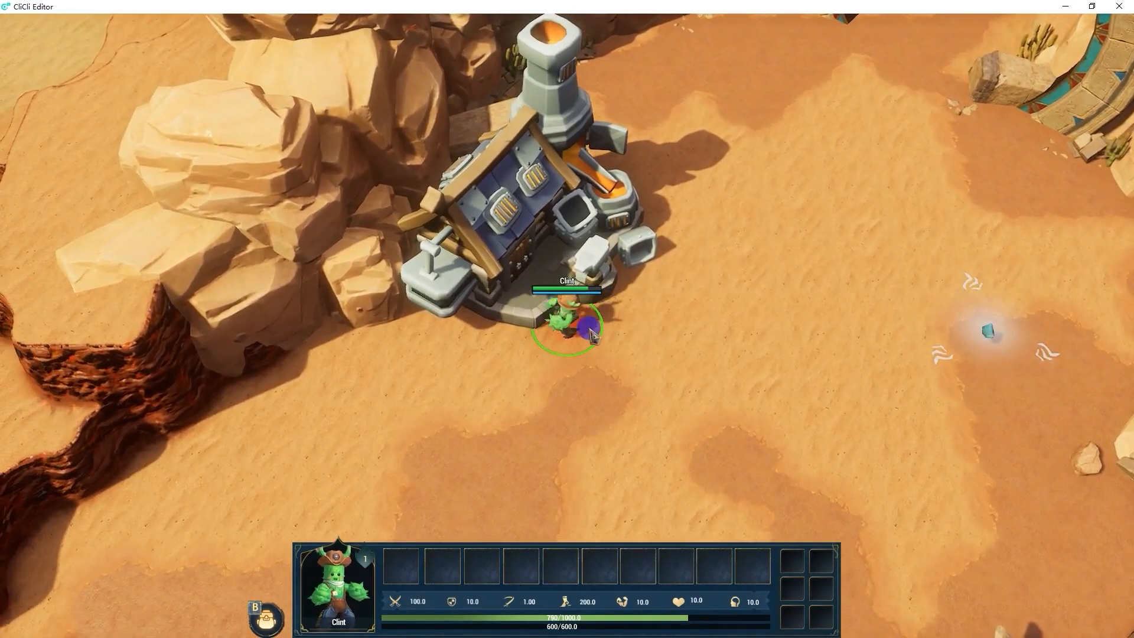
pyautogui.click(526, 242)
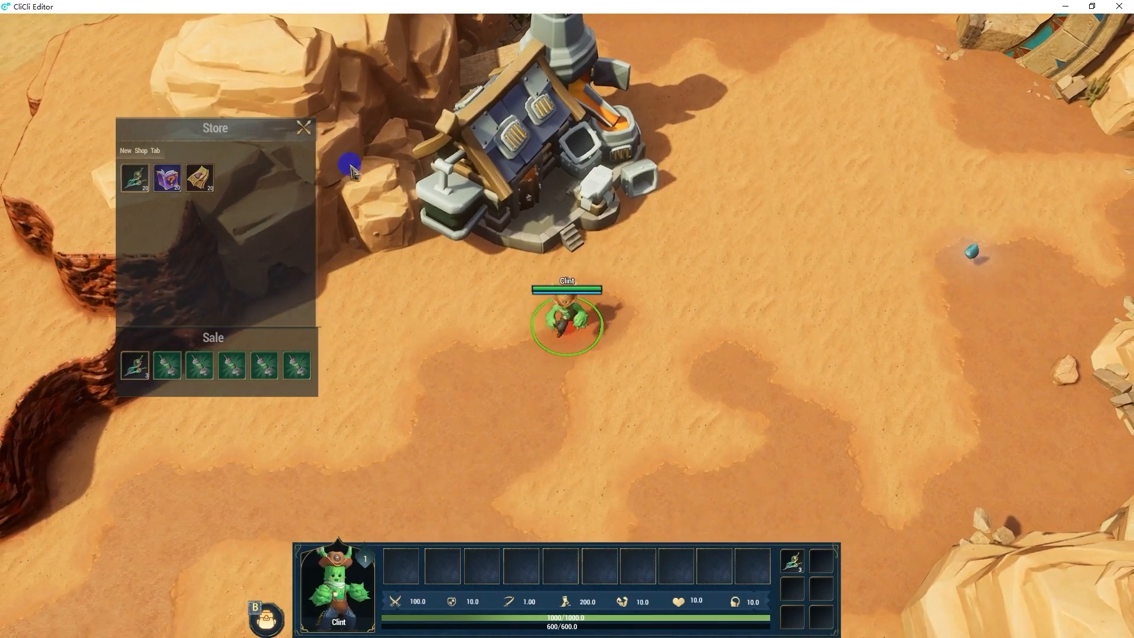
pyautogui.click(310, 135)
# - Walk Clint across the sand to the glowing Gem, pick it up and move on
pyautogui.rightClick(734, 262)
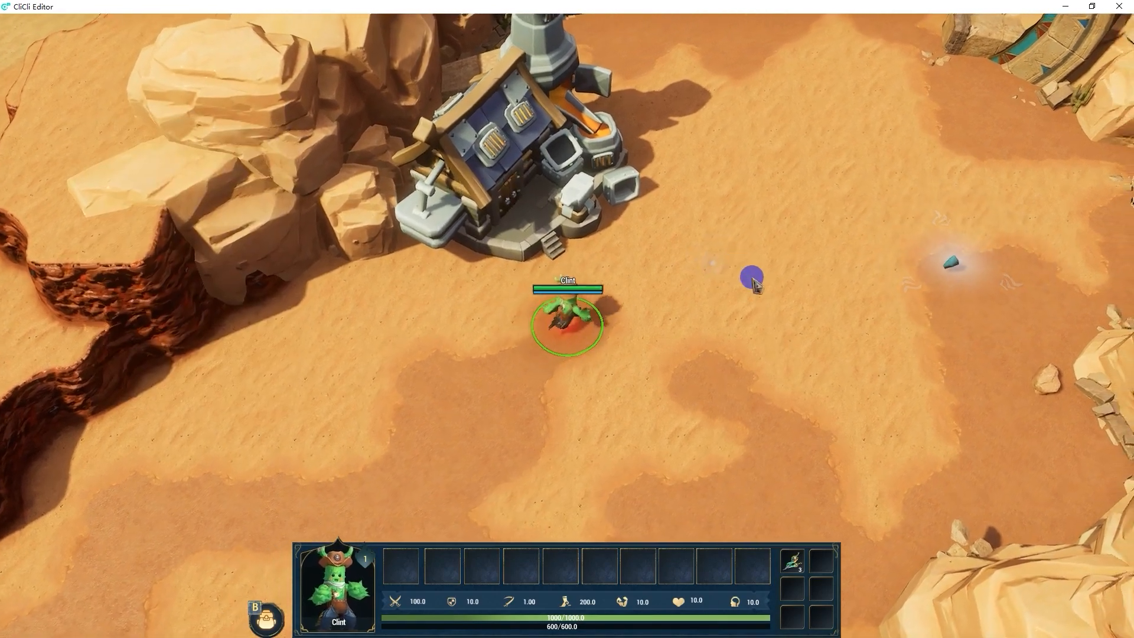
pyautogui.rightClick(771, 308)
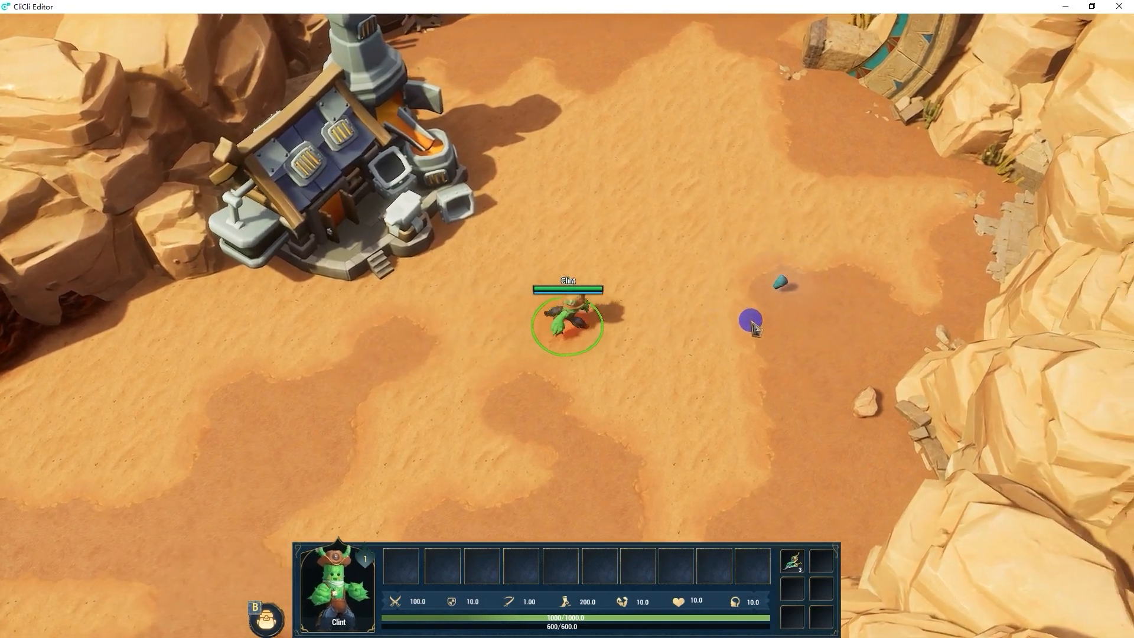
pyautogui.rightClick(732, 288)
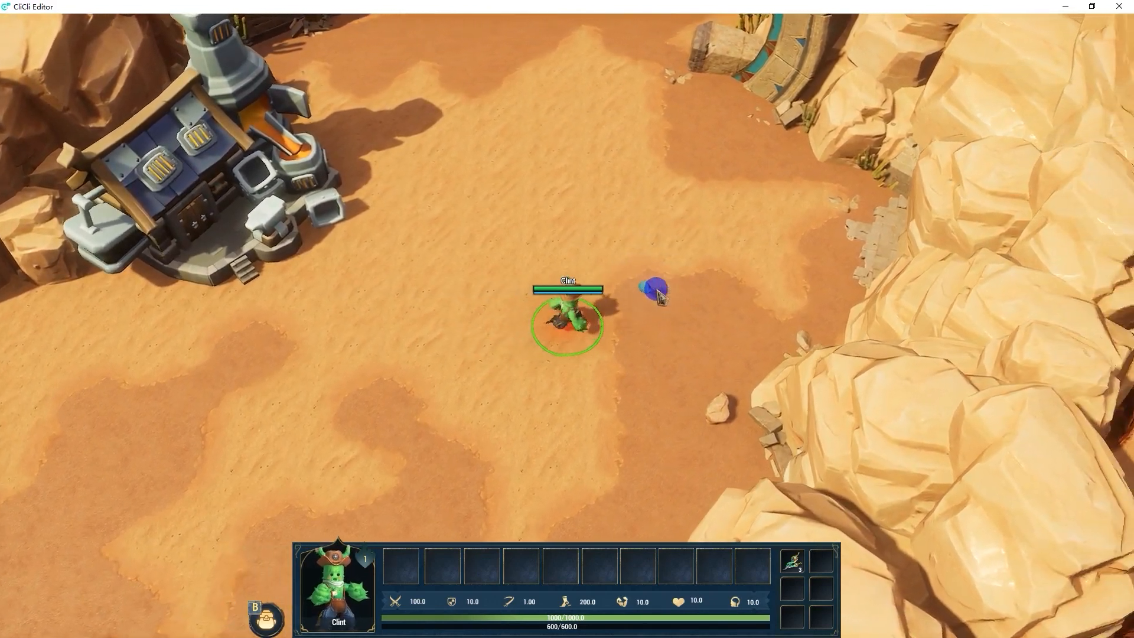
pyautogui.rightClick(652, 294)
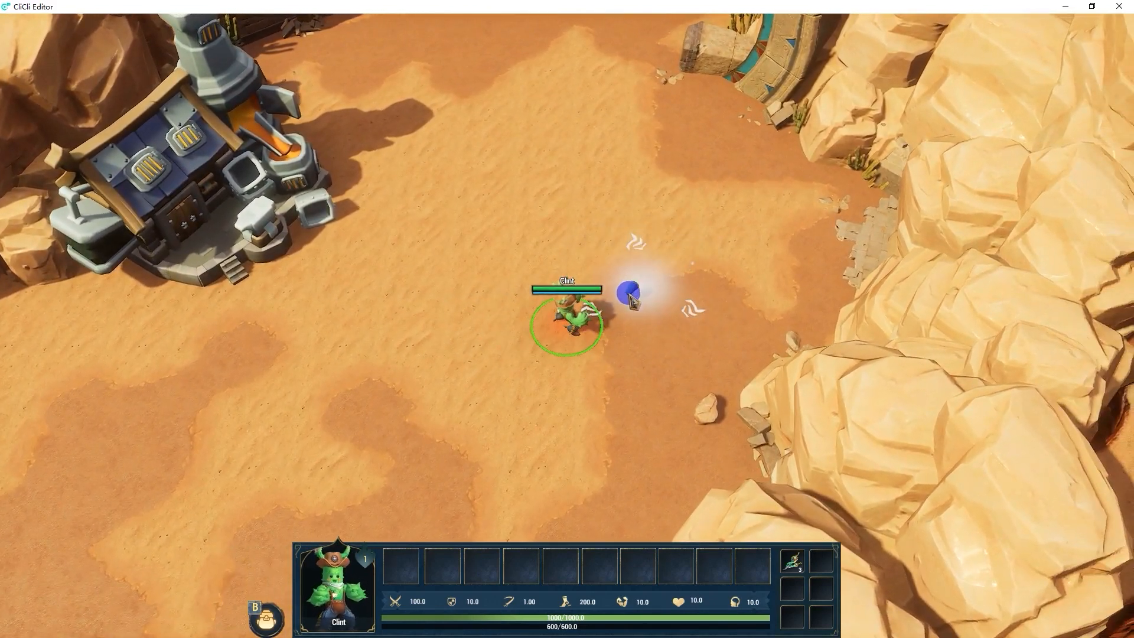
pyautogui.rightClick(575, 248)
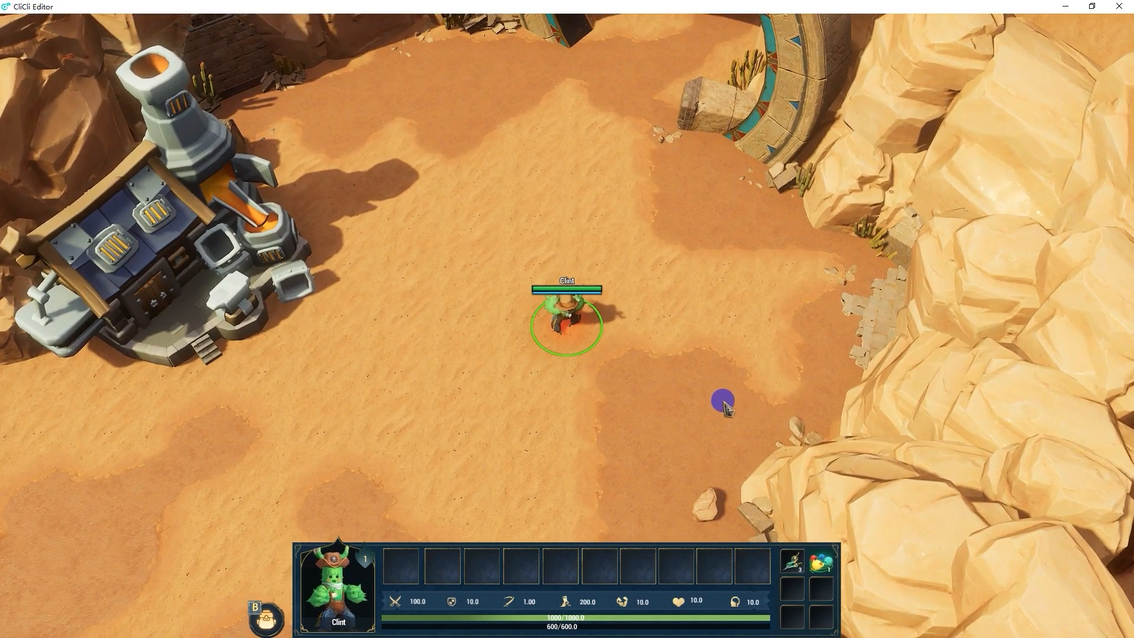
# - Use the Gem from Clint's inventory to cast its active ability on the open sand beyond him
pyautogui.click(822, 561)
pyautogui.click(555, 152)
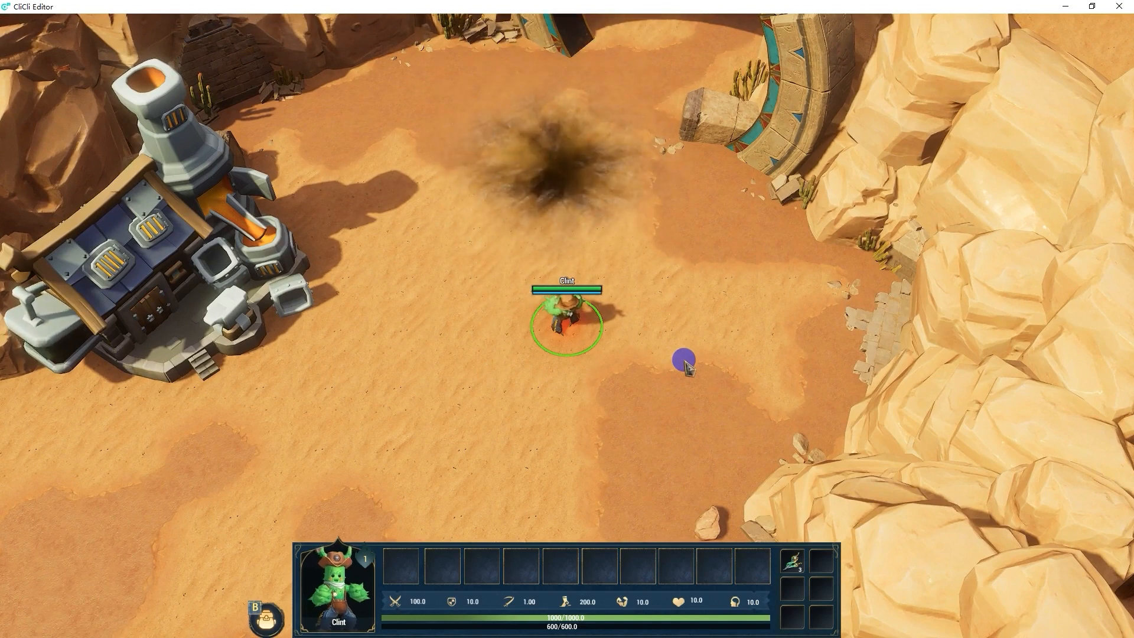
pyautogui.rightClick(603, 360)
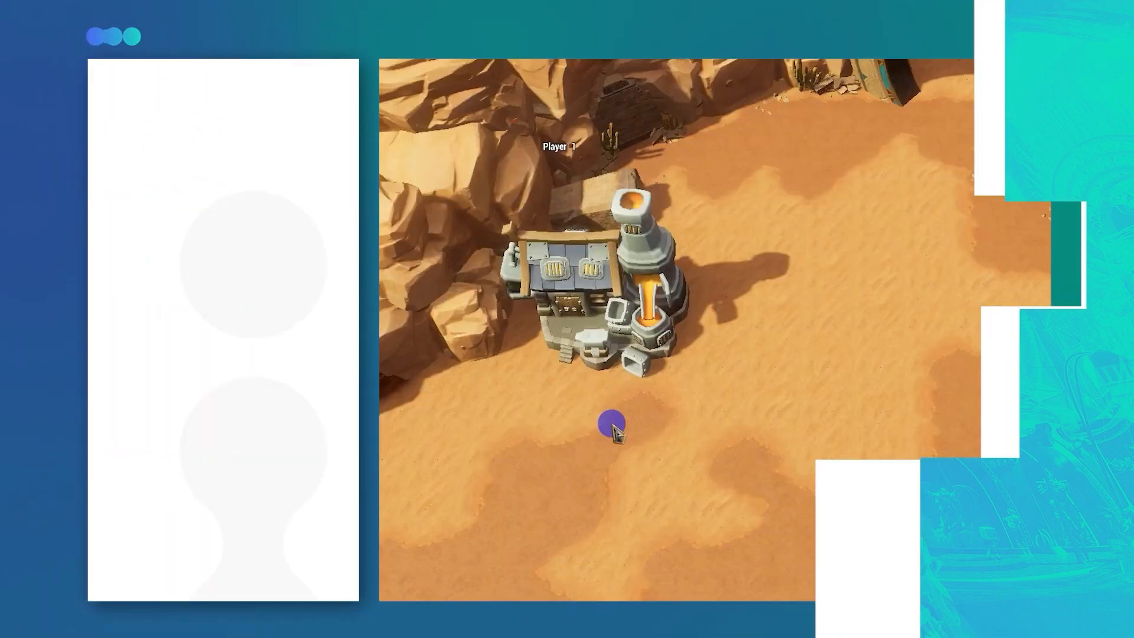
pyautogui.click(625, 339)
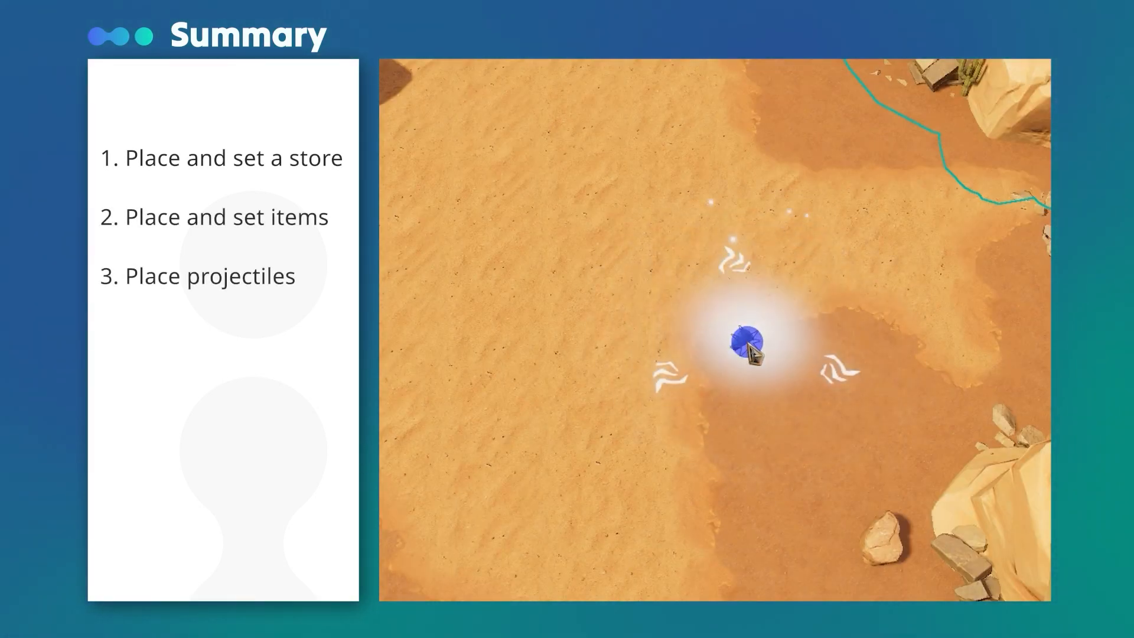
pyautogui.click(792, 466)
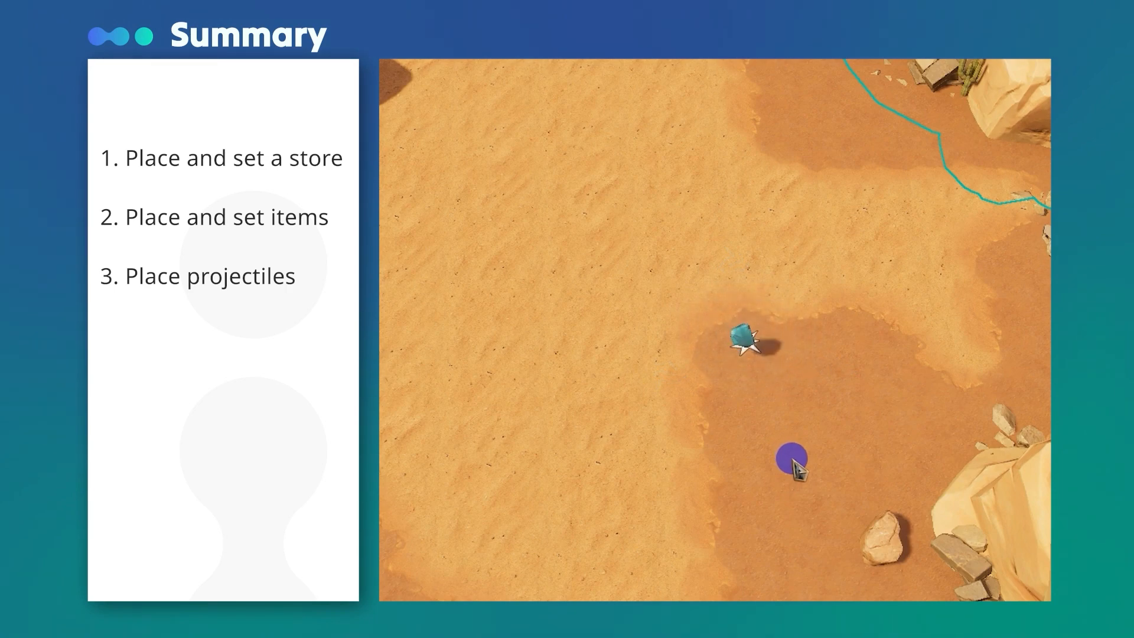